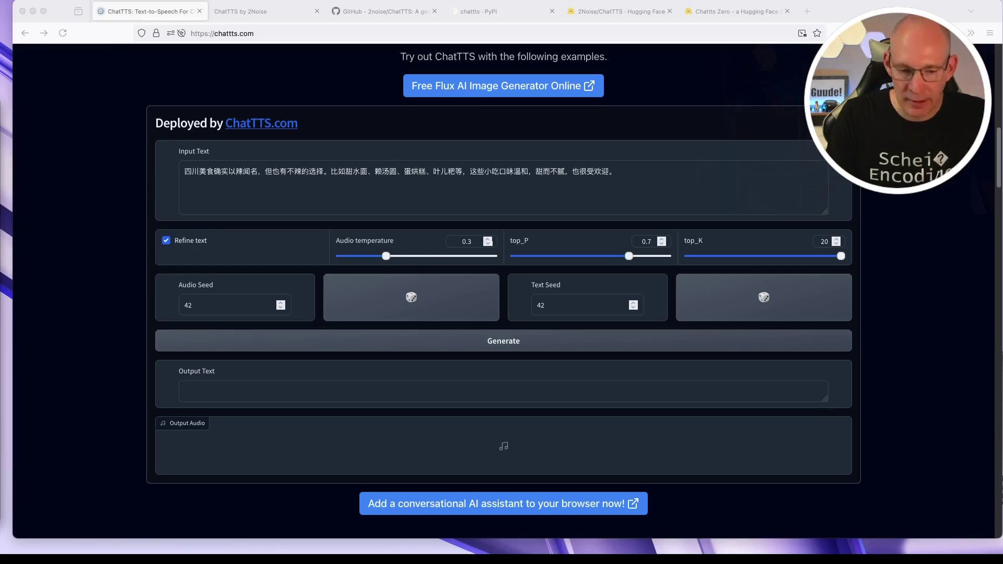
# - Generate speech from "Good morning, this phrase is the reference to compare several available and free TTS or T T S models. I am curious on the result."
pyautogui.tripleClick(255, 180)
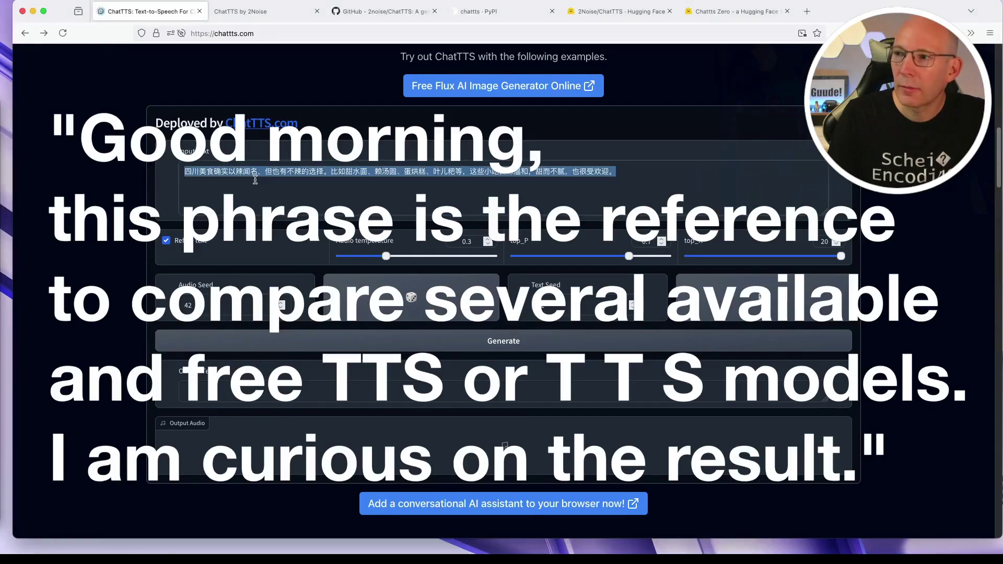
pyautogui.write('Good morning, this phrase is the reference to compare several available and free TTS or T T S models. I am curious on the result.')
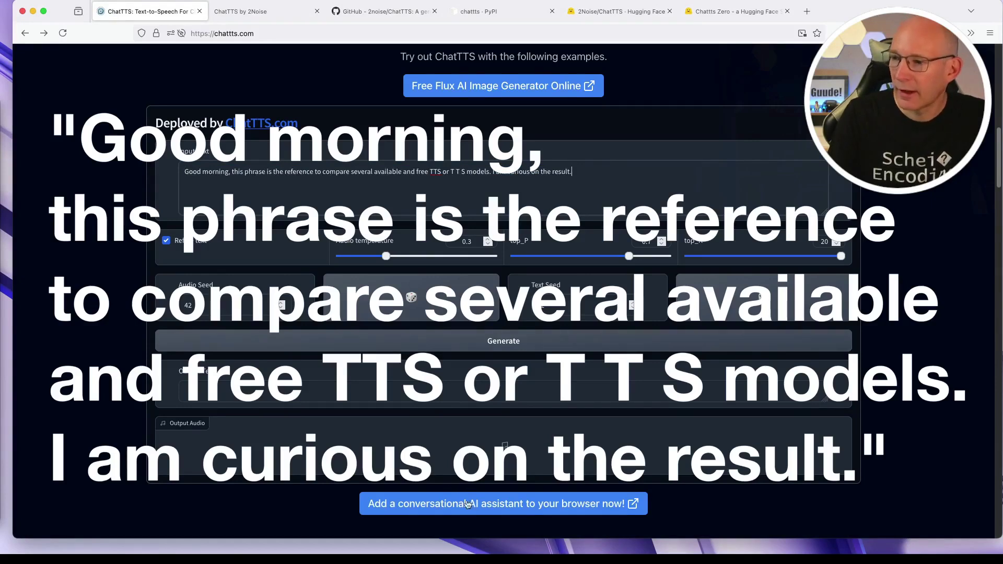
pyautogui.click(521, 346)
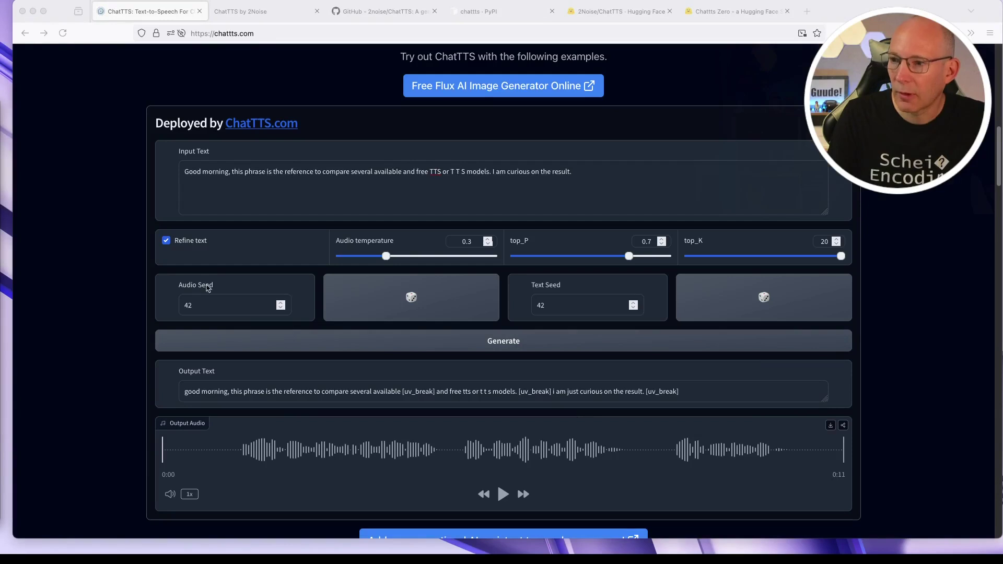
# - Play the generated audio and compare the output text with the word TTS in the input text
pyautogui.click(187, 396)
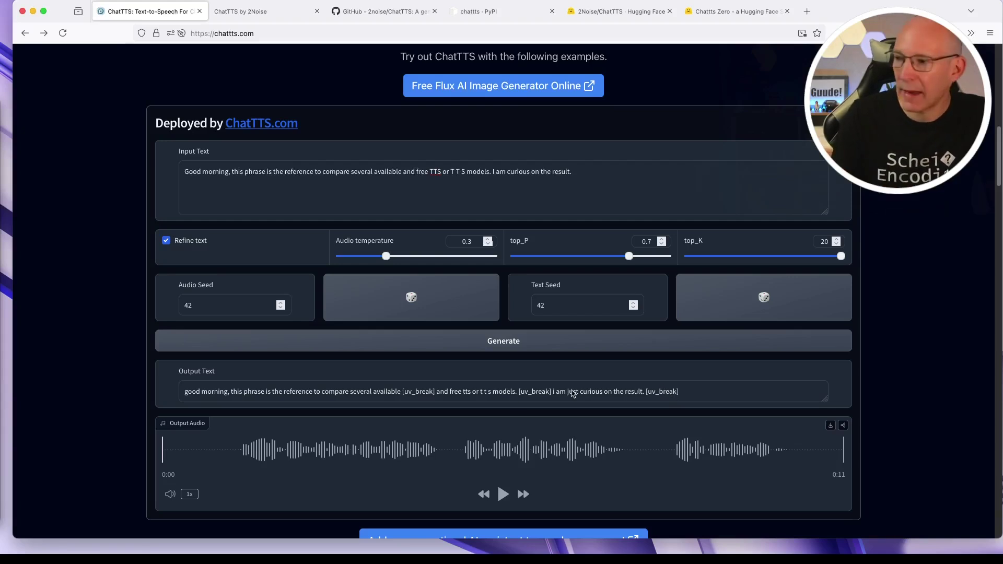
pyautogui.click(504, 496)
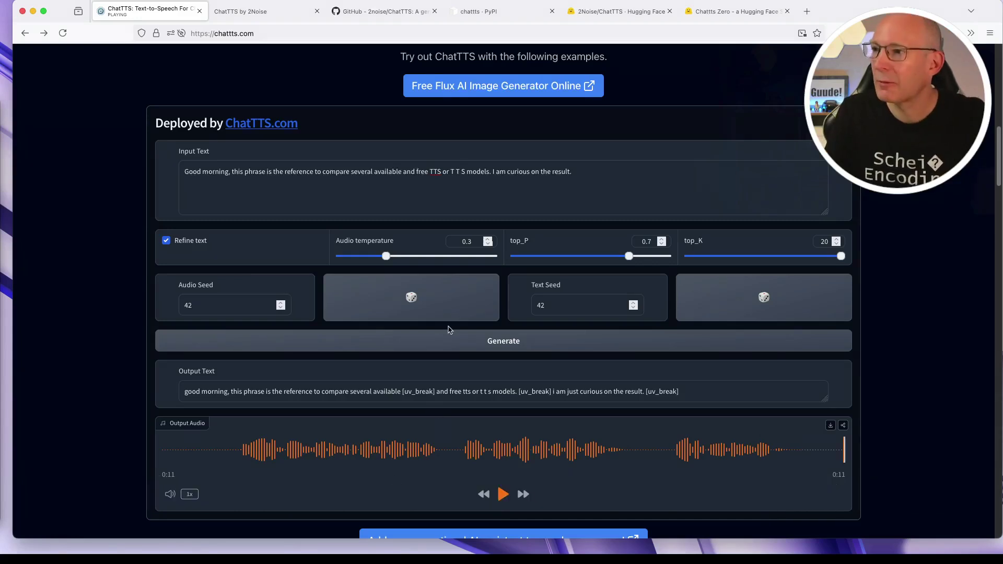
pyautogui.doubleClick(431, 172)
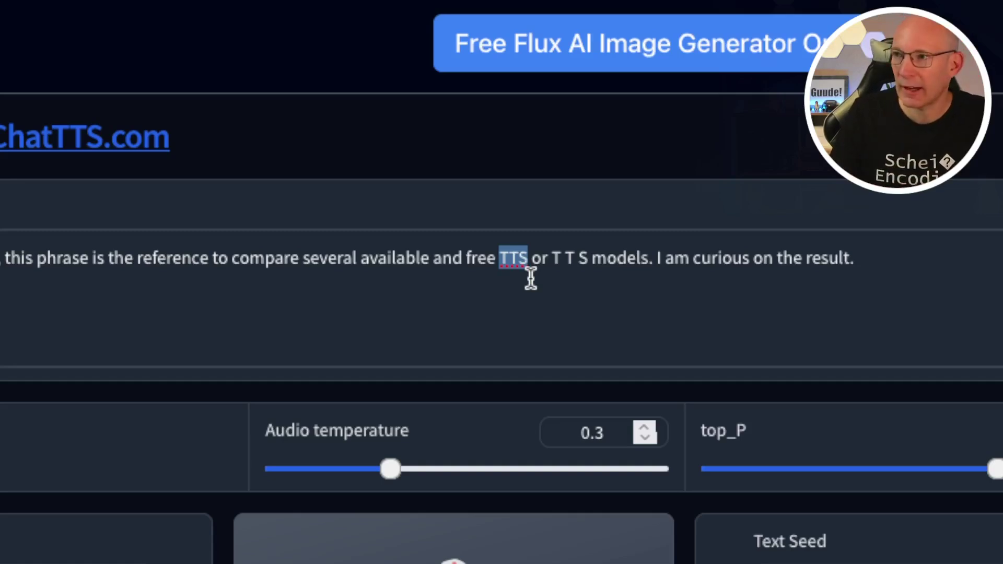
pyautogui.click(531, 278)
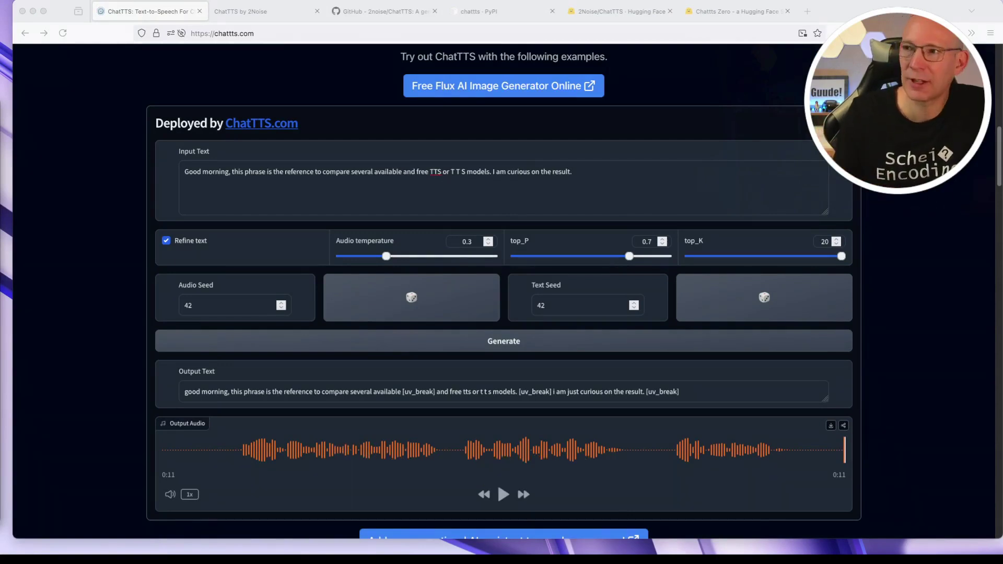
# - Look over the file list and project details of the 2noise/ChatTTS repository on GitHub
pyautogui.click(255, 12)
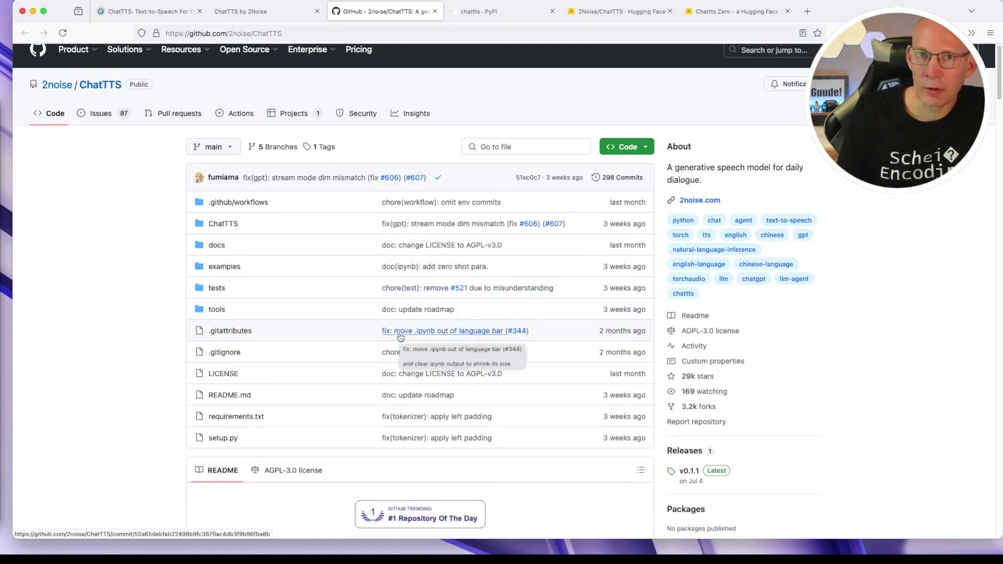
pyautogui.scroll(-2, 400, 336)
pyautogui.scroll(-1, 401, 337)
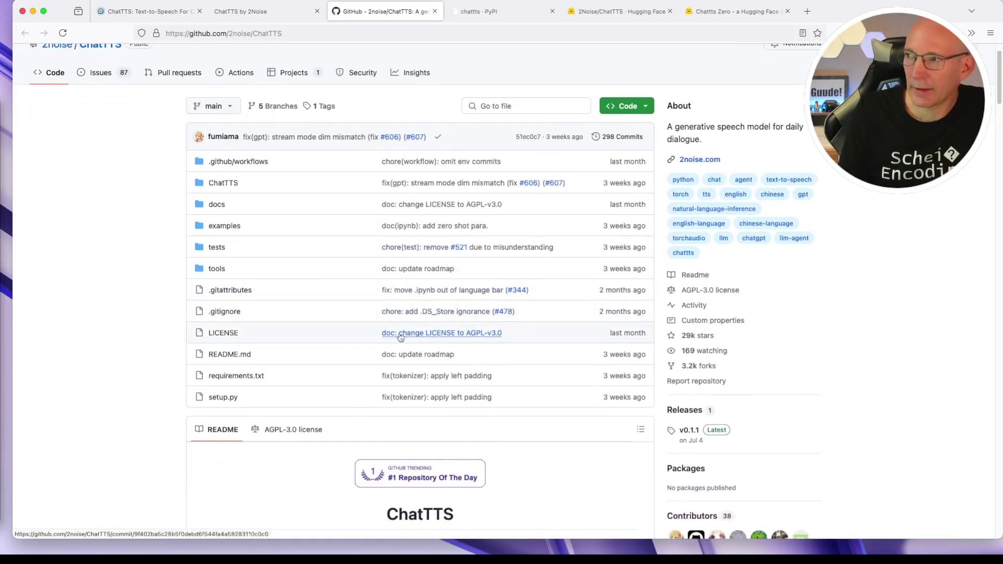
pyautogui.scroll(3, 401, 337)
# - Open the 2Noise/ChatTTS model page on Hugging Face from the 2noise.com site
pyautogui.click(234, 14)
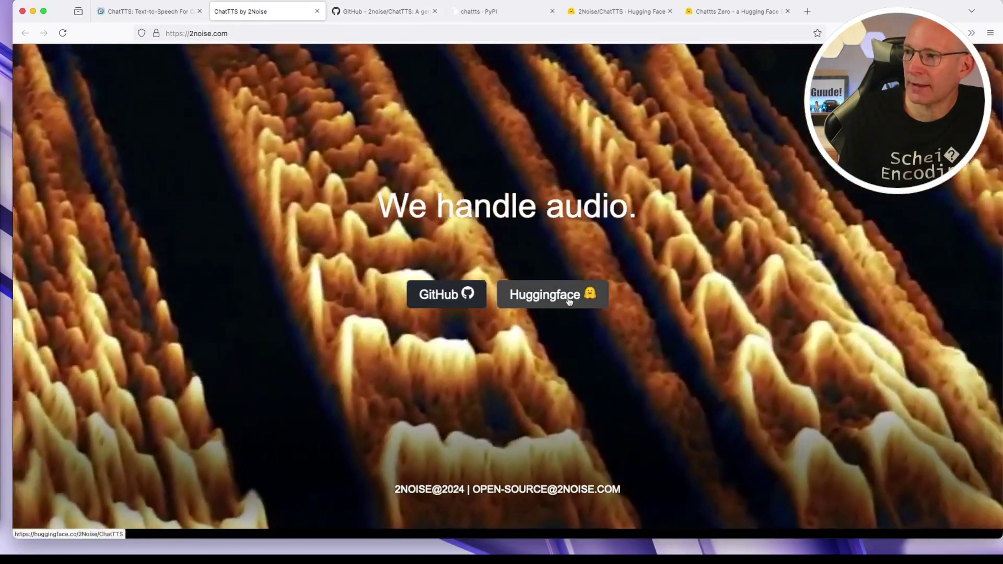
pyautogui.click(570, 298)
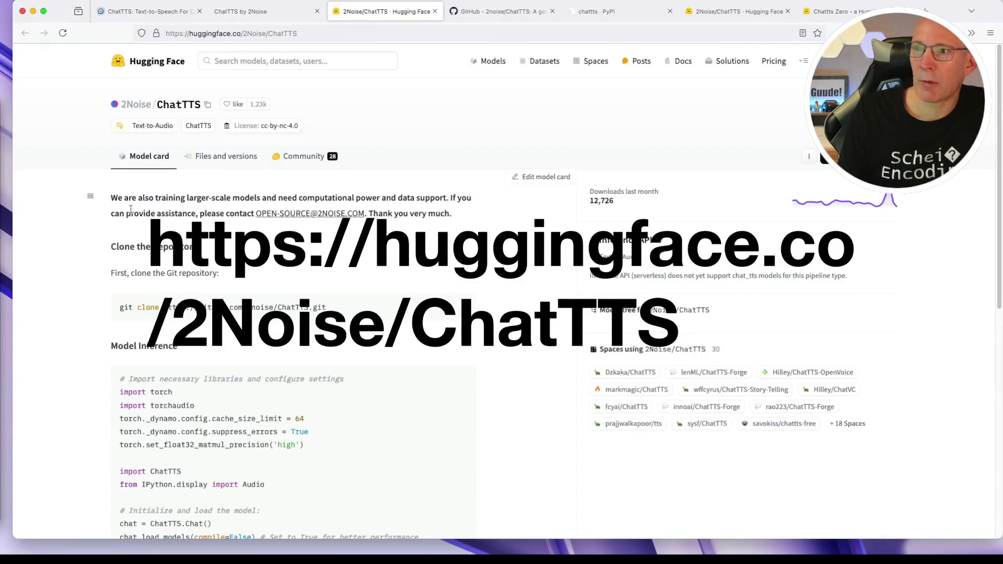
pyautogui.moveTo(130, 209); pyautogui.dragTo(111, 197)
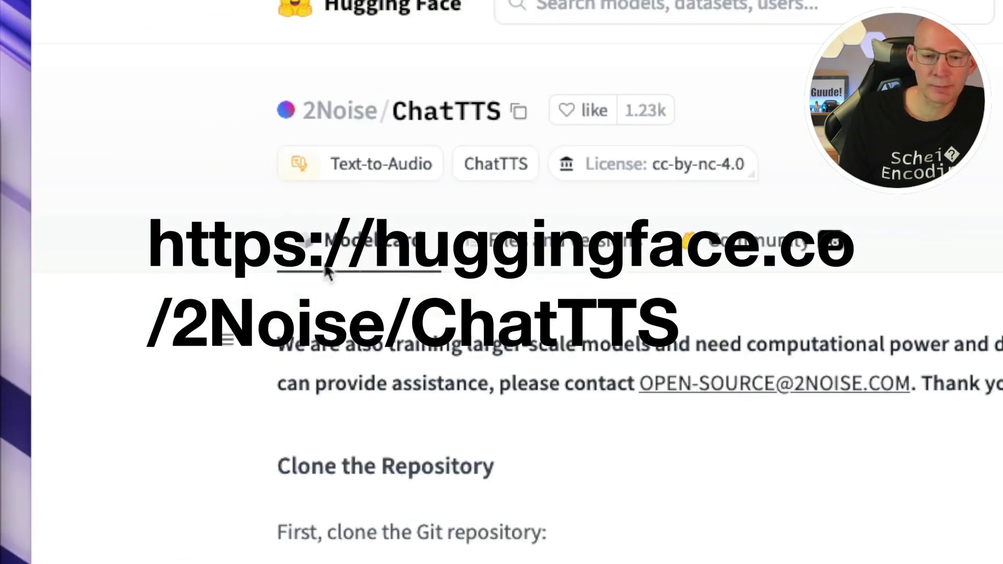
# - Find the Spaces using 2Noise/ChatTTS on the model page and open the Dzkaka/ChatTTS Space
pyautogui.scroll(-5, 477, 387)
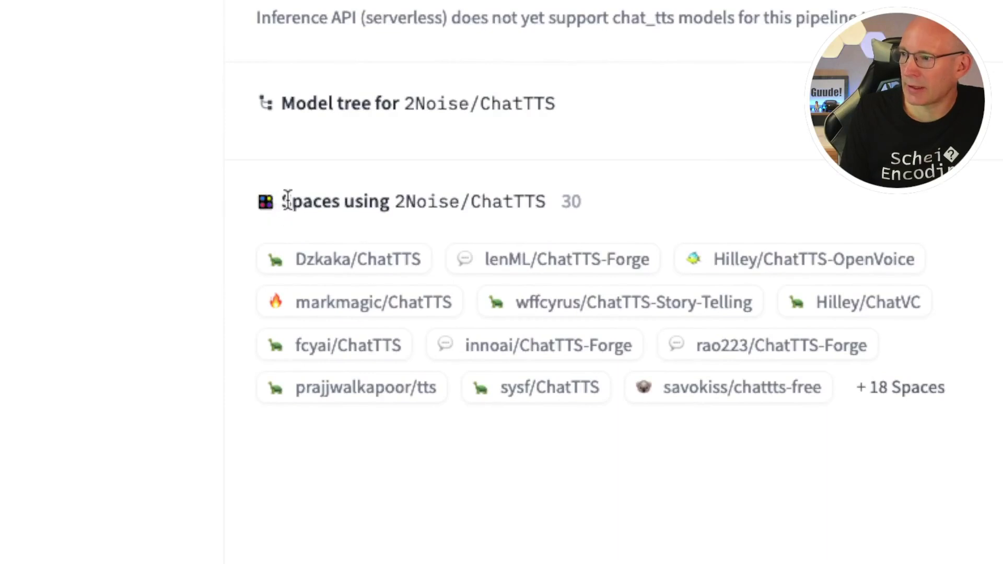
pyautogui.moveTo(288, 203); pyautogui.dragTo(533, 197)
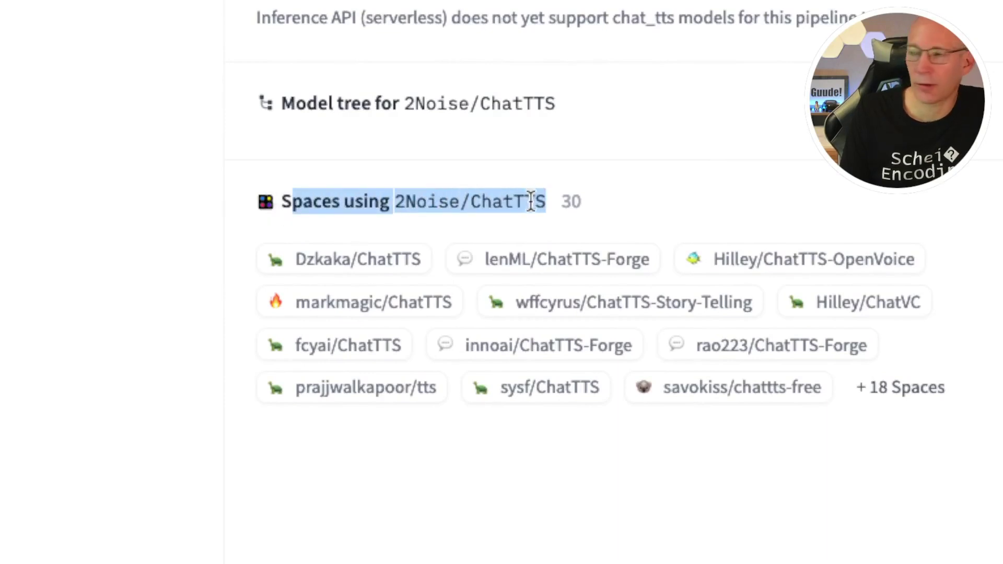
pyautogui.click(358, 272)
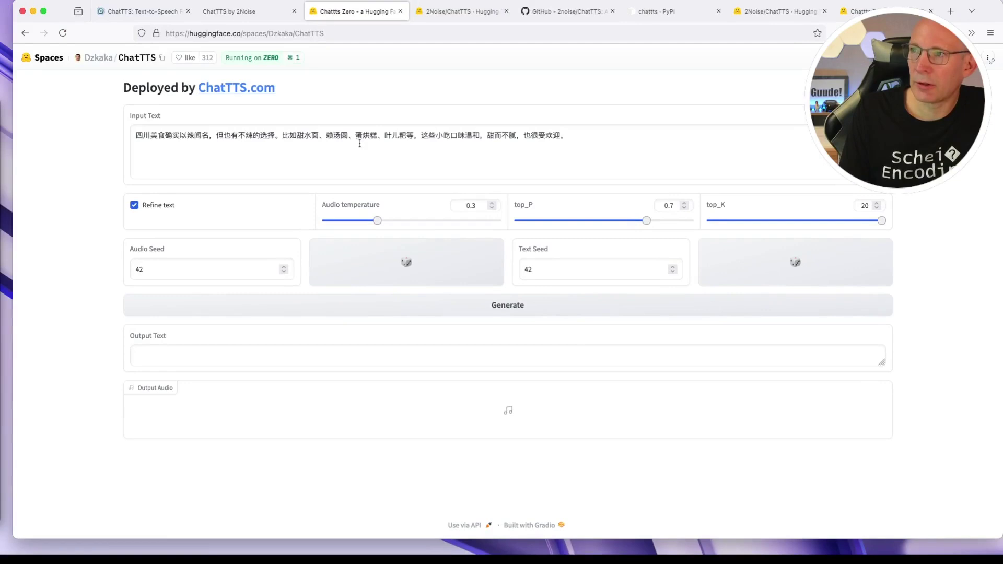
# - Check the Dzkaka/ChatTTS Space's web address and look over its text-to-speech demo form
pyautogui.click(206, 36)
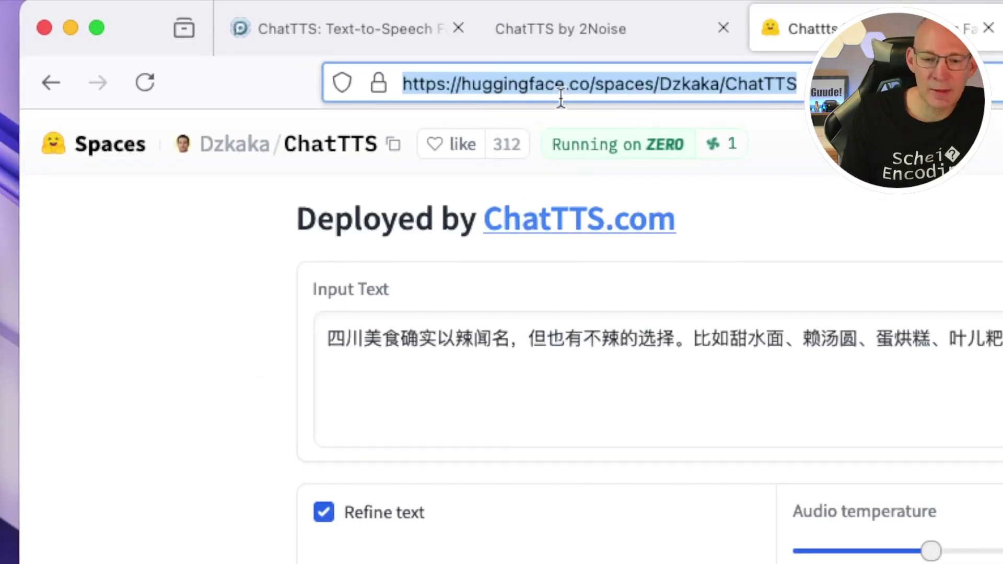
pyautogui.click(562, 97)
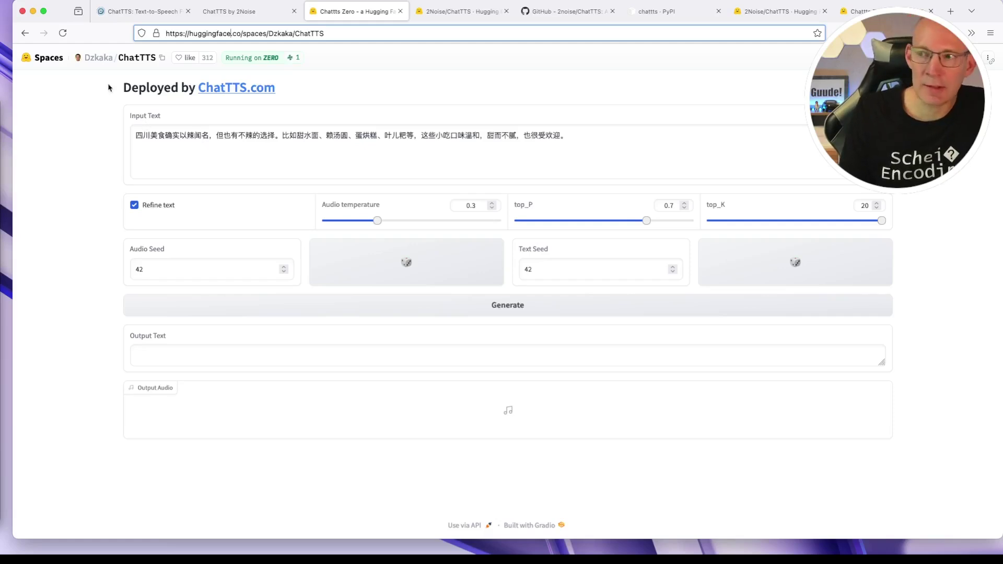
pyautogui.moveTo(112, 85); pyautogui.dragTo(344, 493)
pyautogui.click(333, 476)
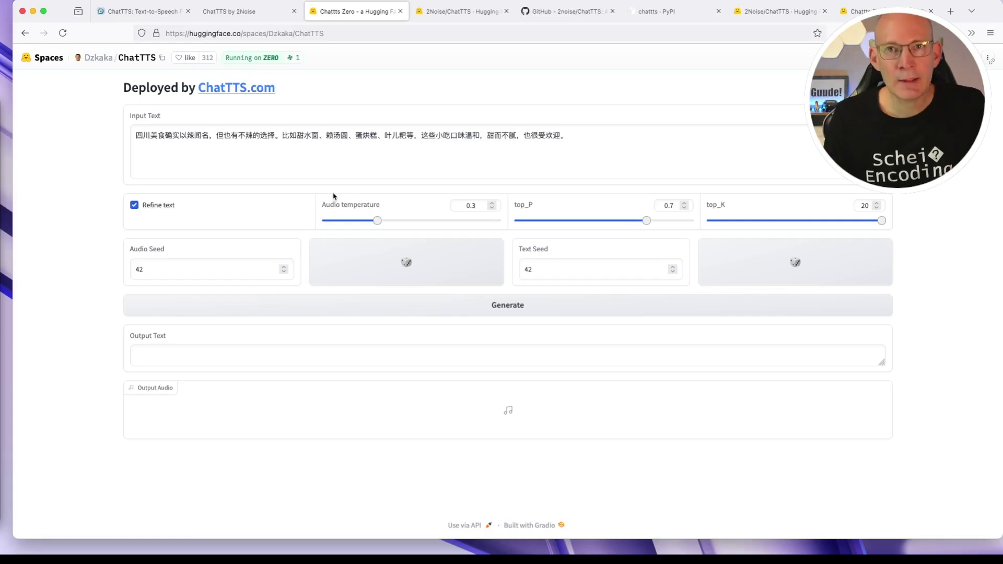
# - Open chattts.com in a new browser tab and highlight its web address
pyautogui.press('super+t')
pyautogui.write('chattts.com/')
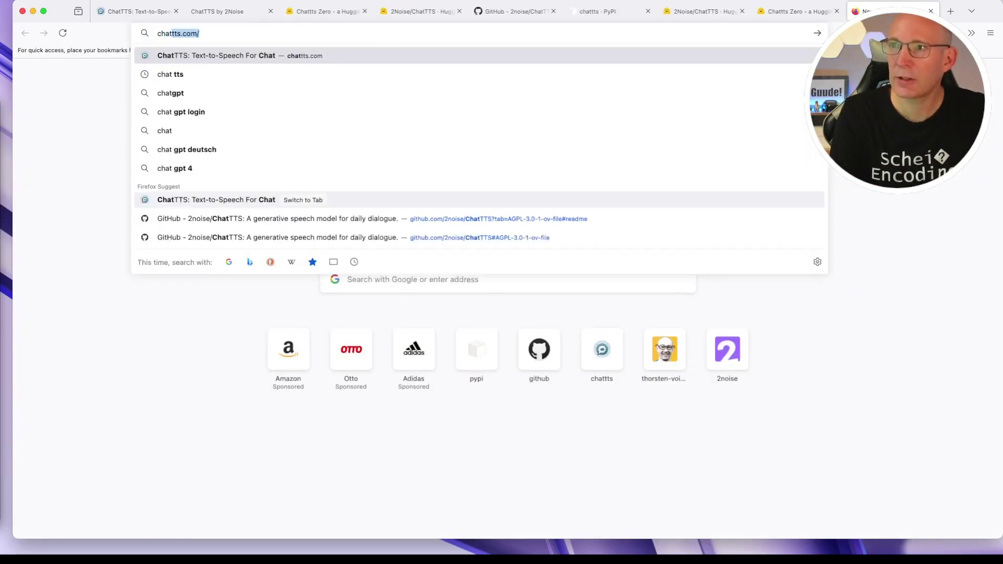
pyautogui.press('Return')
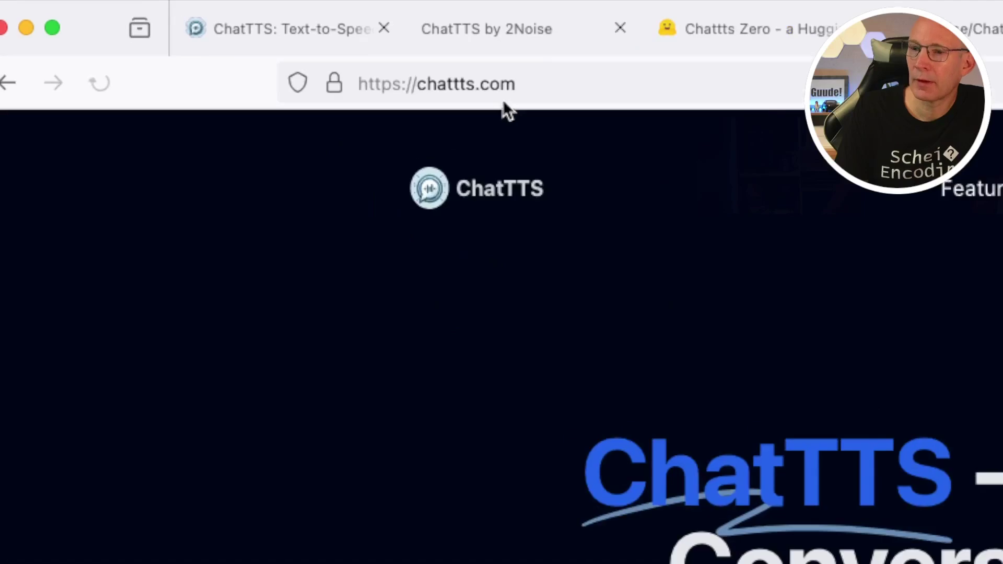
pyautogui.click(534, 97)
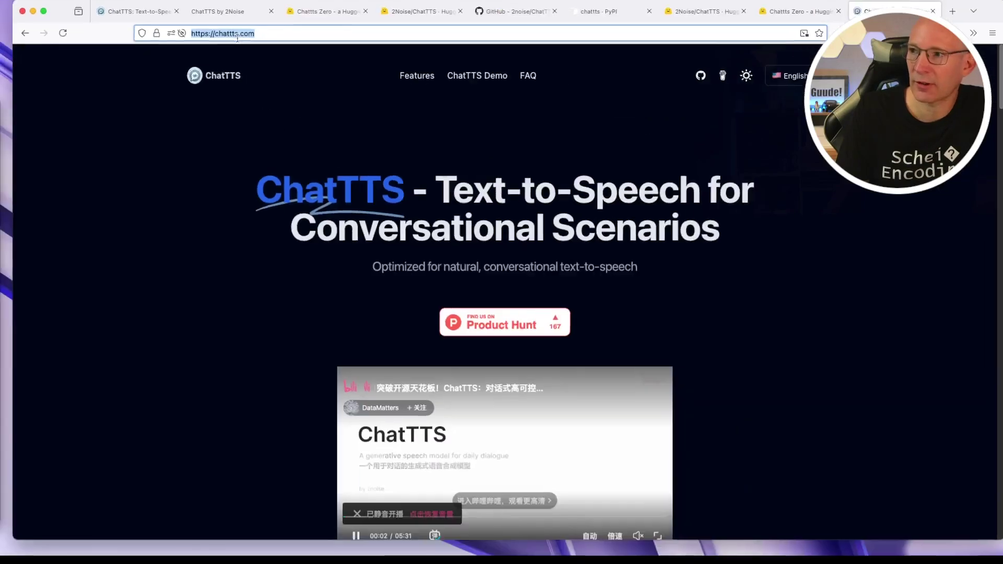
# - Examine the demo form on chattts.com to compare it with the Hugging Face Space
pyautogui.scroll(-12, 216, 236)
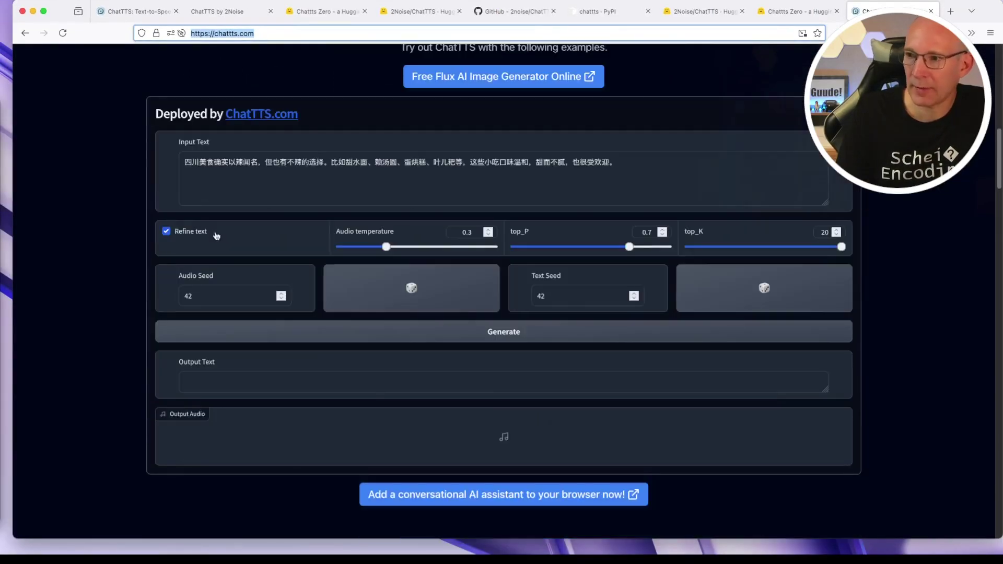
pyautogui.moveTo(110, 80); pyautogui.dragTo(806, 518)
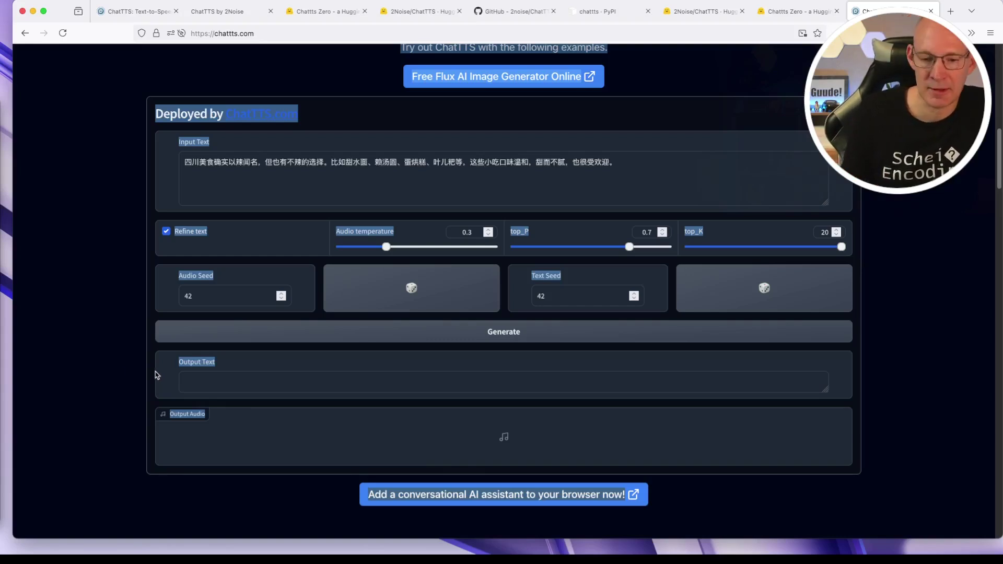
pyautogui.click(57, 327)
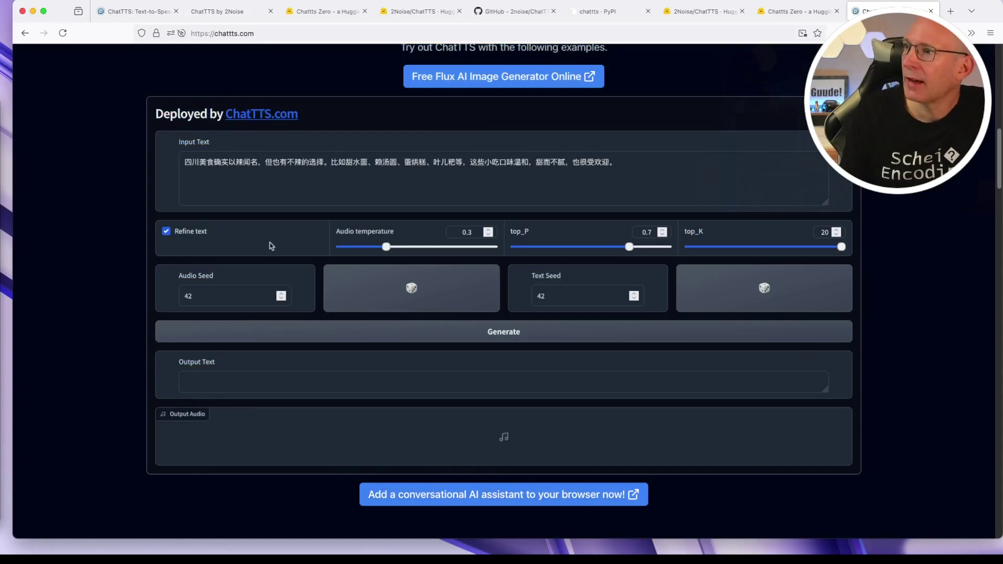
# - View the chattts release history on PyPI, and return to the 2noise/ChatTTS repository on GitHub
pyautogui.click(600, 16)
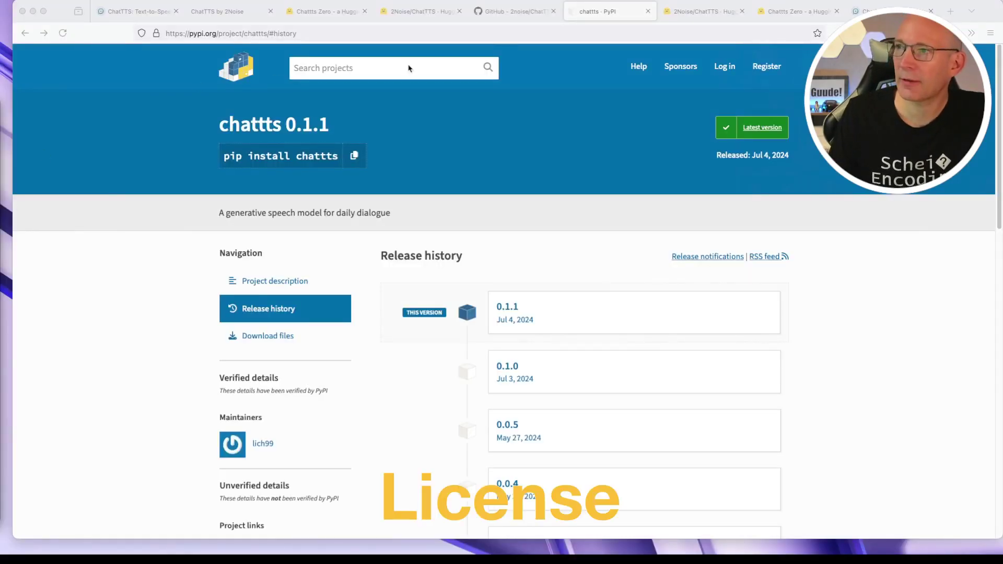
pyautogui.click(493, 13)
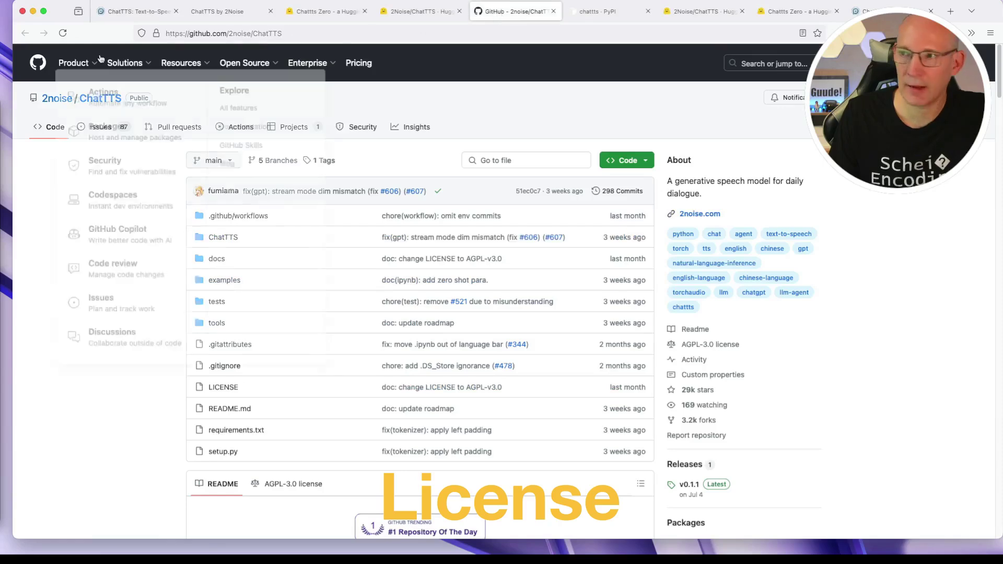
pyautogui.click(209, 32)
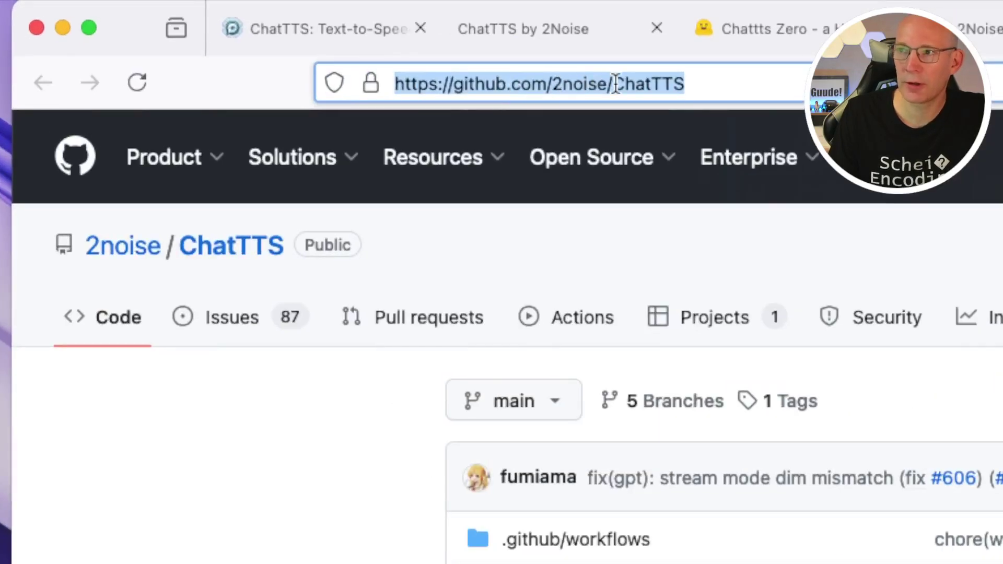
pyautogui.click(616, 83)
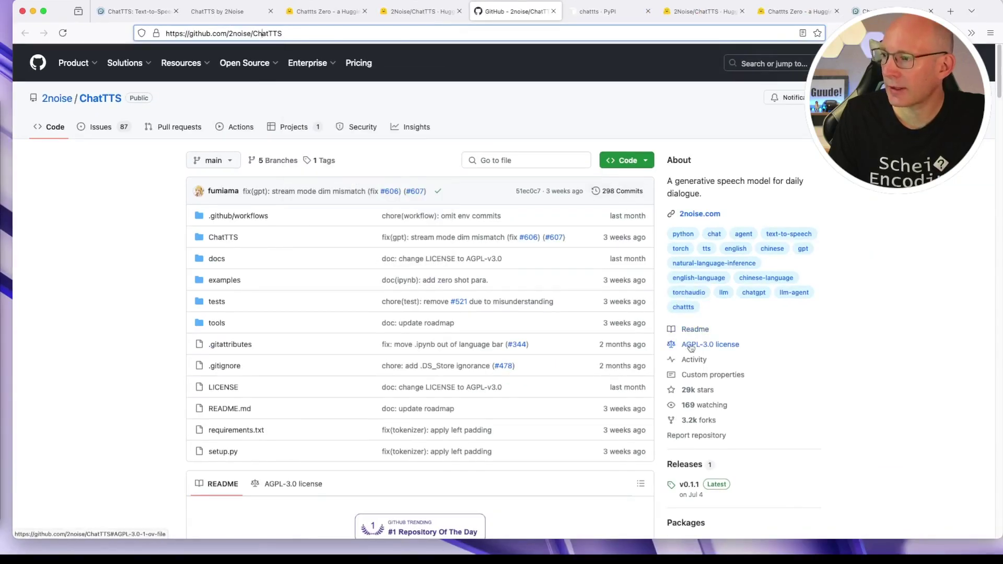
# - Highlight the AGPL-3.0 license entry in the repository's About details and open the license text
pyautogui.moveTo(749, 345); pyautogui.dragTo(728, 346)
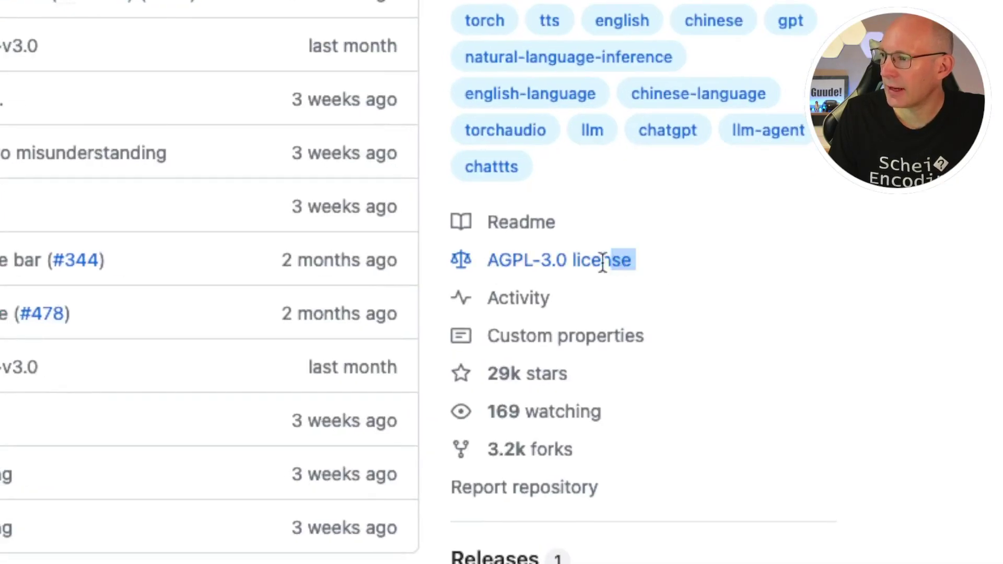
pyautogui.moveTo(603, 261); pyautogui.dragTo(479, 262)
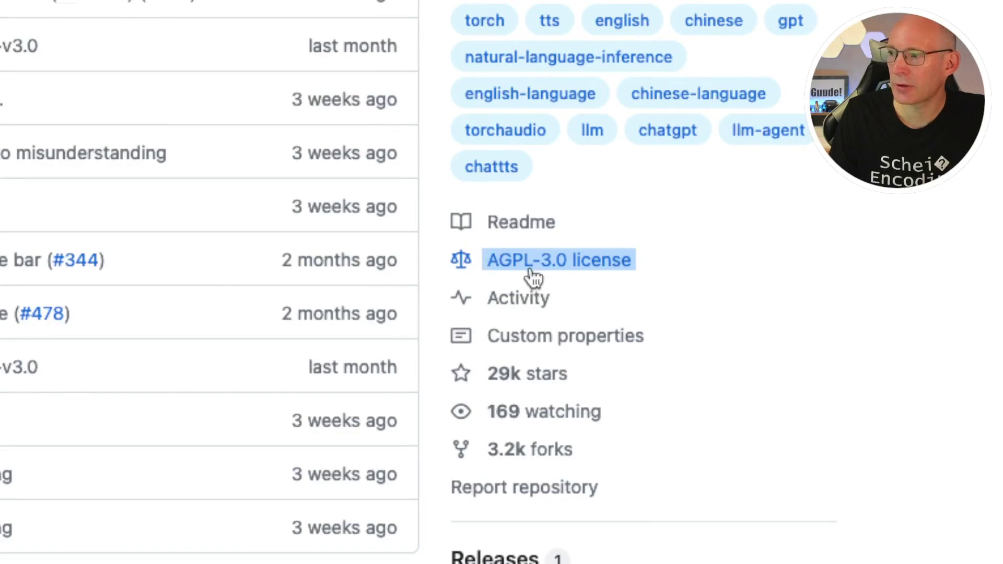
pyautogui.click(557, 271)
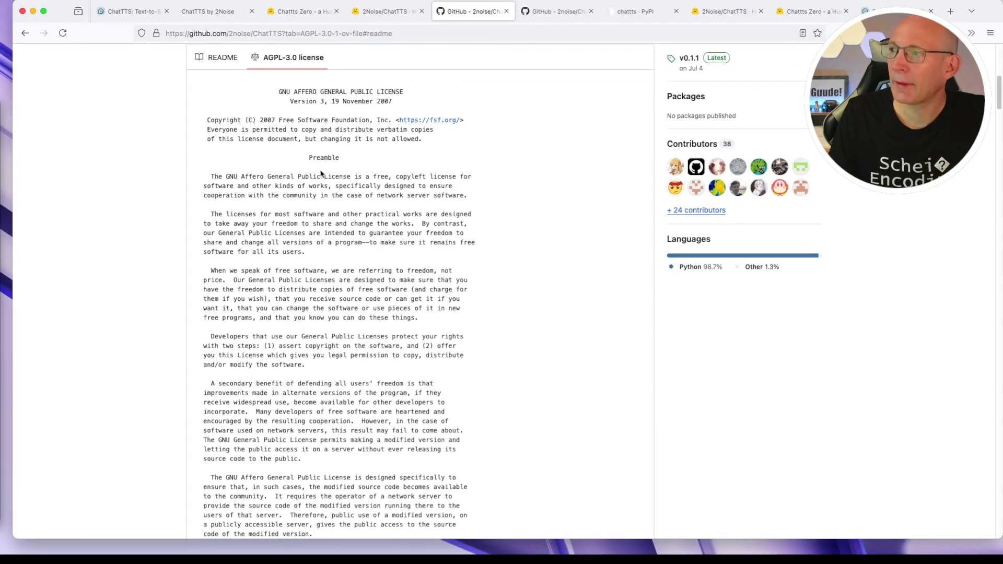
# - Return to the repository's README and highlight the Licenses heading above the code and model terms
pyautogui.press('super+bracketleft')
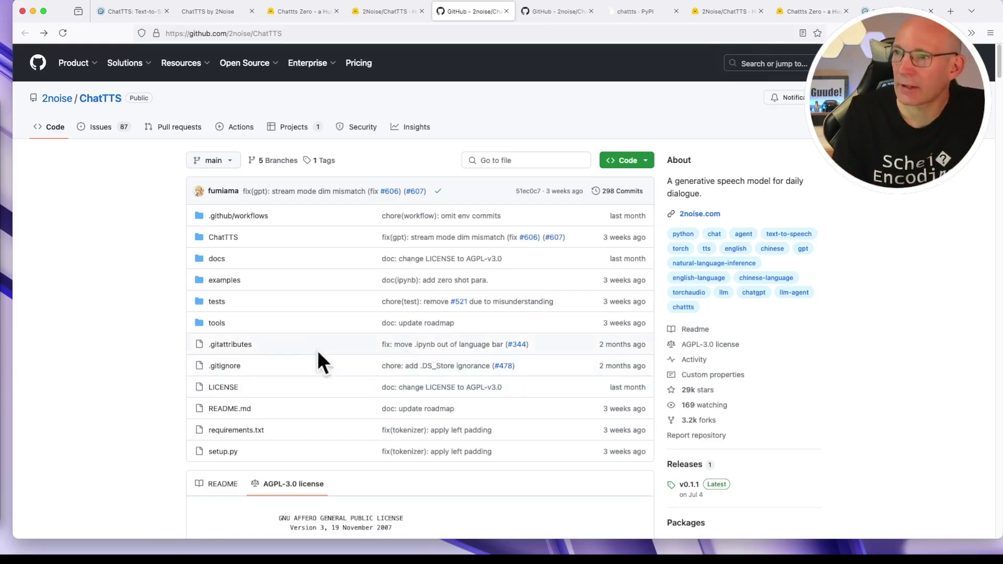
pyautogui.scroll(-1, 172, 346)
pyautogui.scroll(-10, 172, 346)
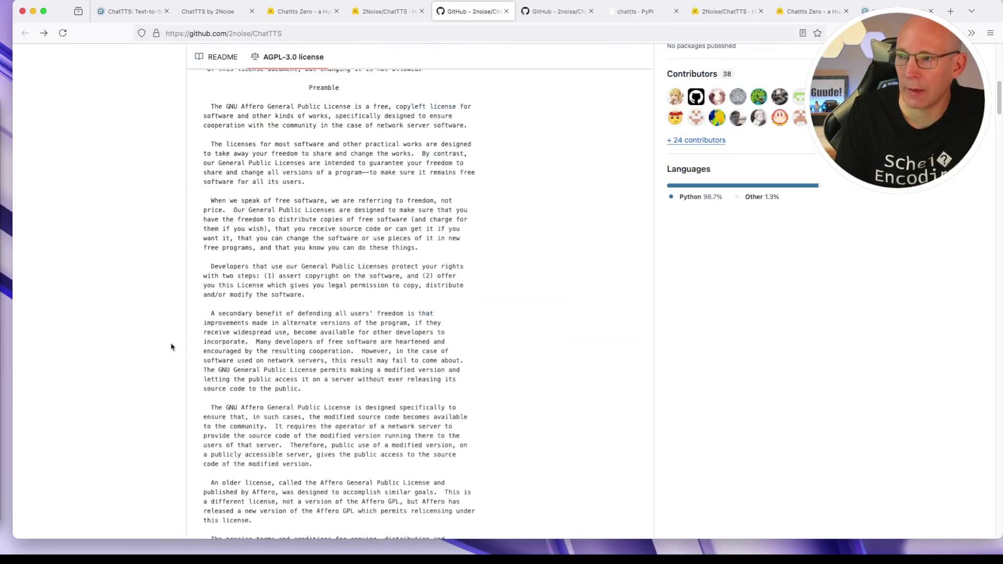
pyautogui.scroll(5, 177, 296)
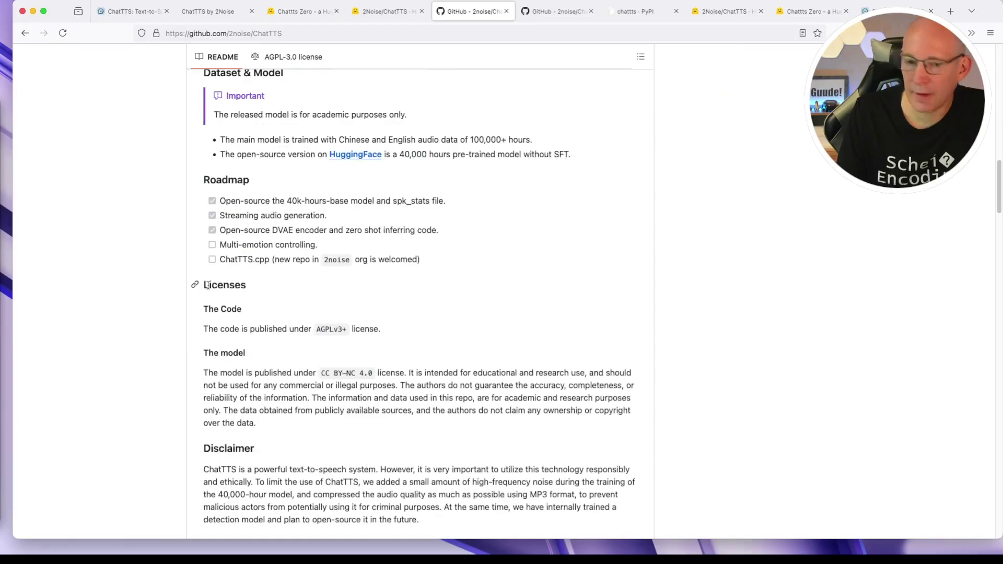
pyautogui.doubleClick(533, 259)
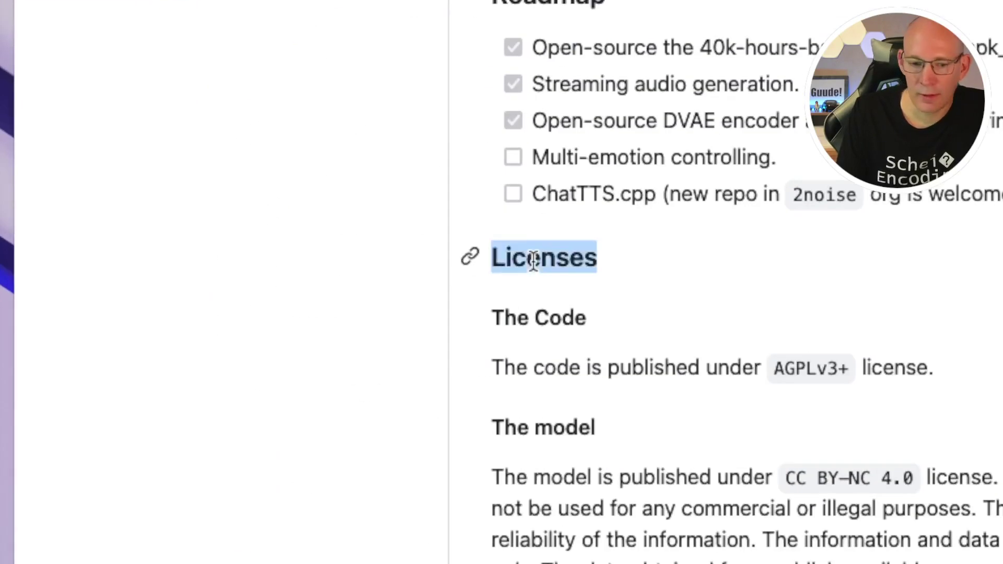
# - Highlight the AGPLv3+ code license and the CC BY-NC 4.0 model license statements in the README's Licenses section
pyautogui.click(583, 368)
pyautogui.doubleClick(569, 368)
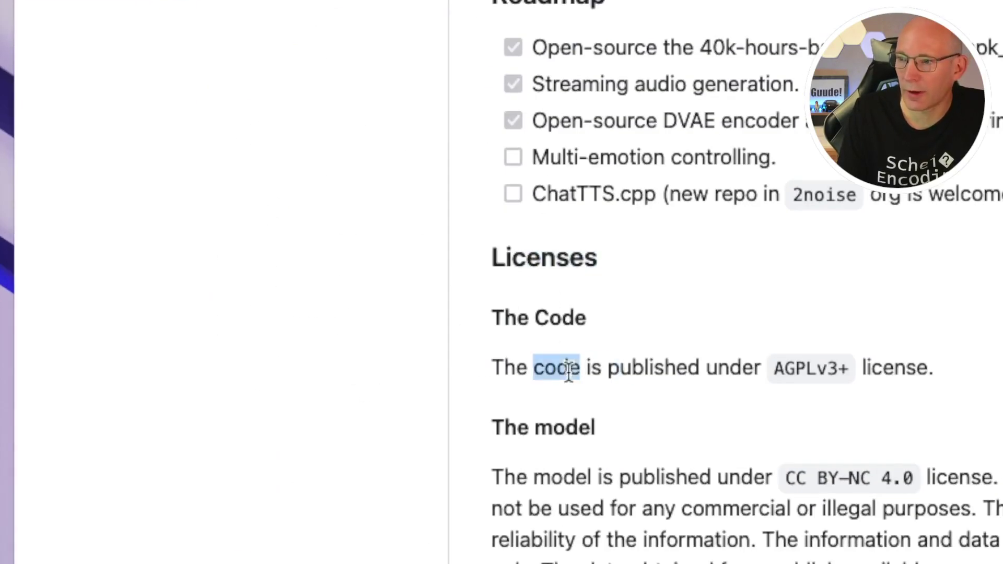
pyautogui.moveTo(731, 369); pyautogui.dragTo(921, 361)
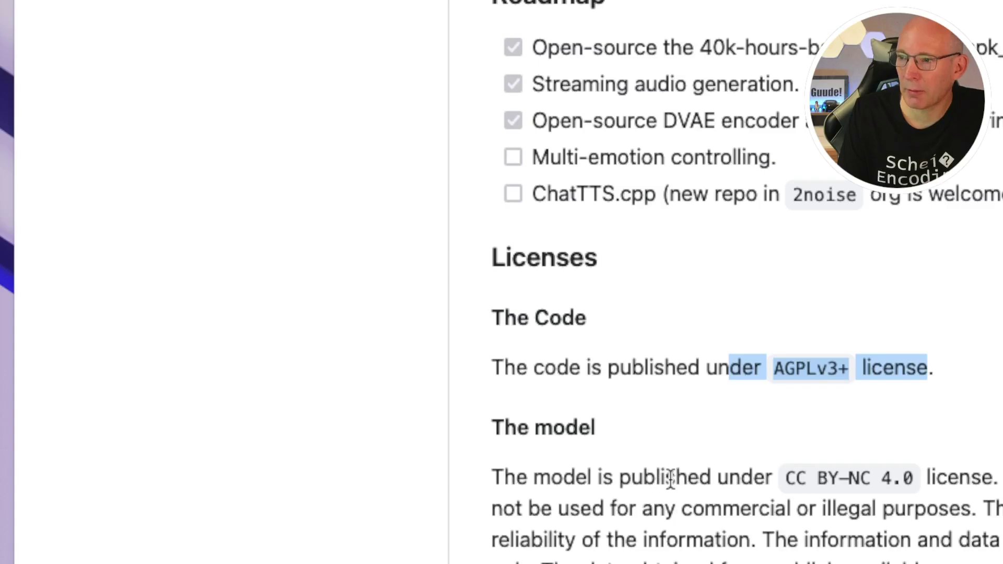
pyautogui.moveTo(666, 479); pyautogui.dragTo(934, 470)
pyautogui.moveTo(746, 375); pyautogui.dragTo(776, 377)
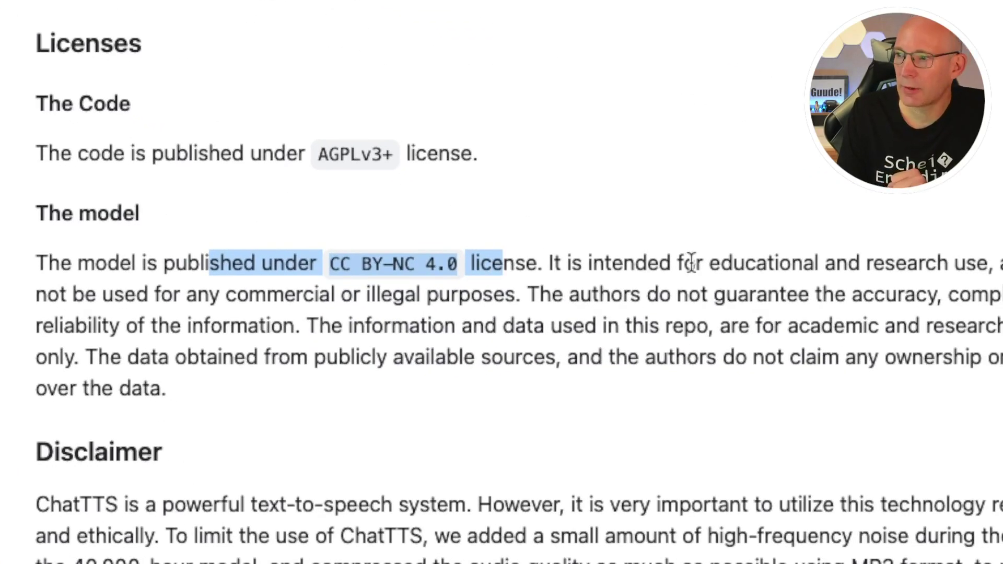
# - Highlight the model's educational-use and non-commercial terms, and the Disclaimer passage about high-frequency noise added during training
pyautogui.moveTo(708, 261); pyautogui.dragTo(991, 254)
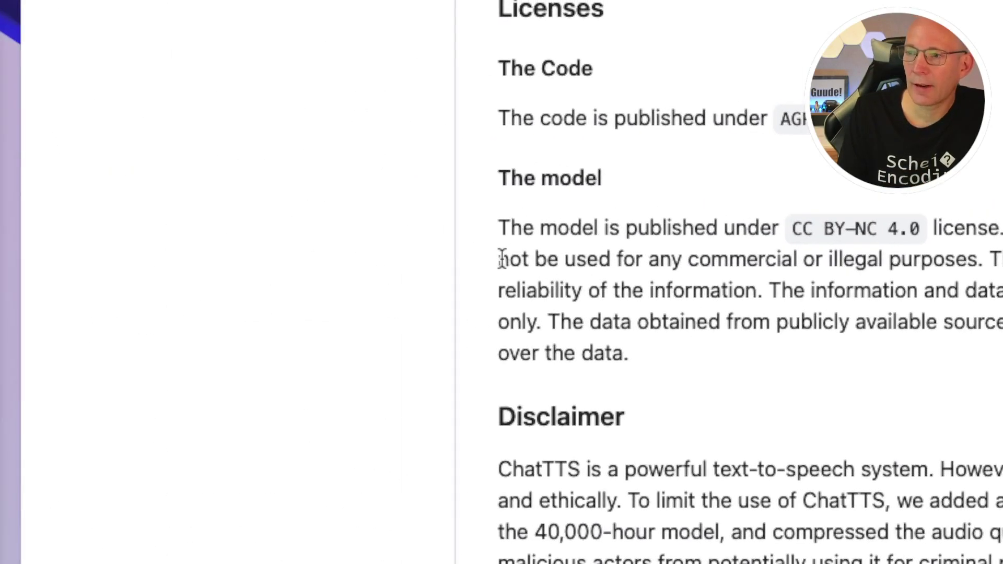
pyautogui.moveTo(204, 244); pyautogui.dragTo(461, 244)
pyautogui.moveTo(757, 260); pyautogui.dragTo(843, 261)
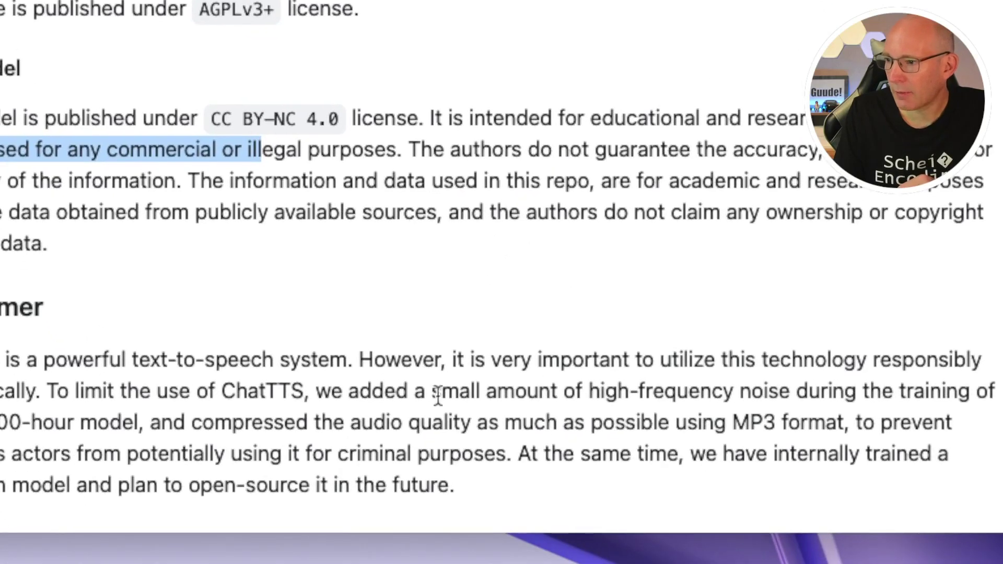
pyautogui.moveTo(415, 393); pyautogui.dragTo(790, 397)
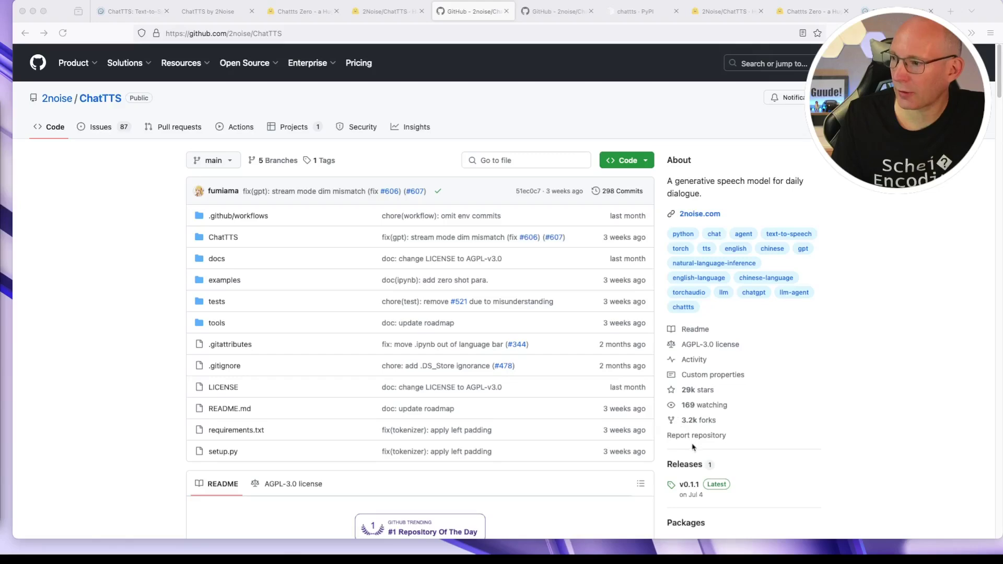
# - Highlight the Python share under the repository's Languages and the star count in its About details
pyautogui.scroll(-5, 694, 447)
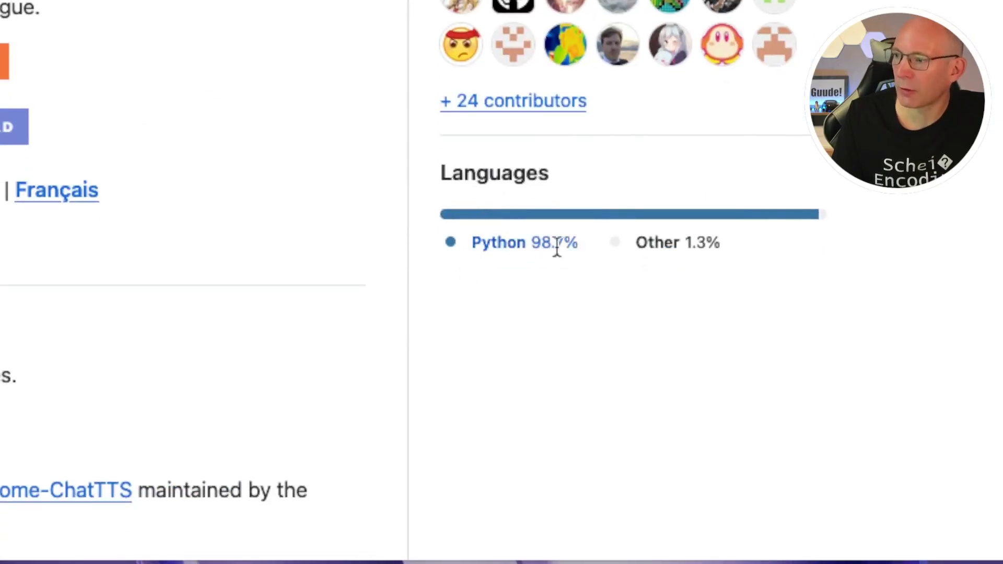
pyautogui.moveTo(578, 246); pyautogui.dragTo(473, 251)
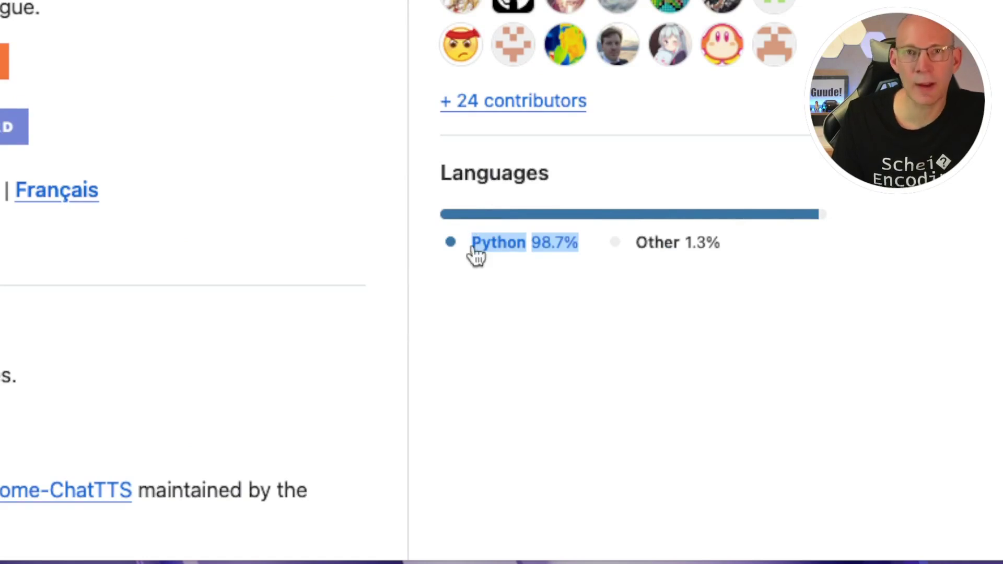
pyautogui.scroll(8, 502, 249)
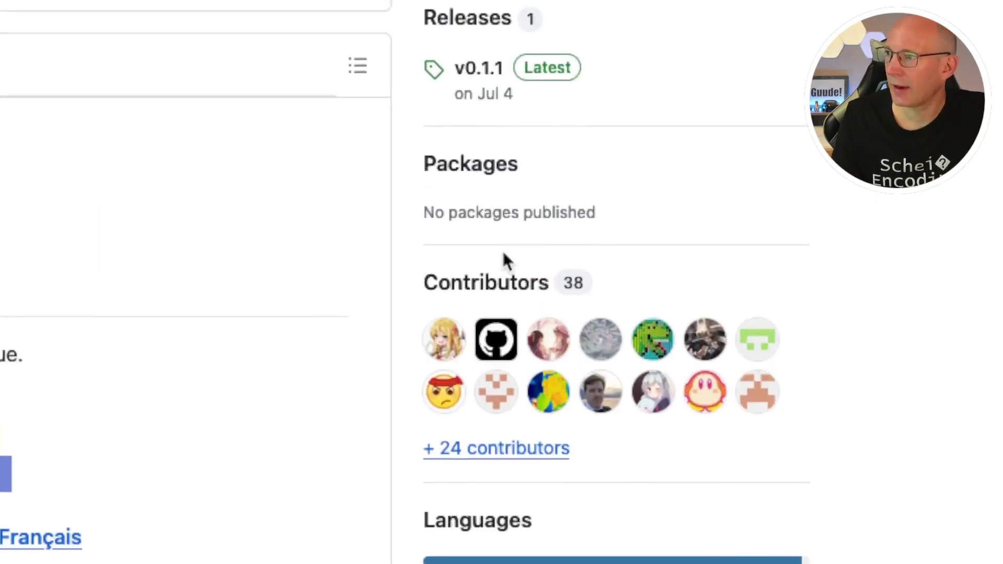
pyautogui.scroll(3, 504, 254)
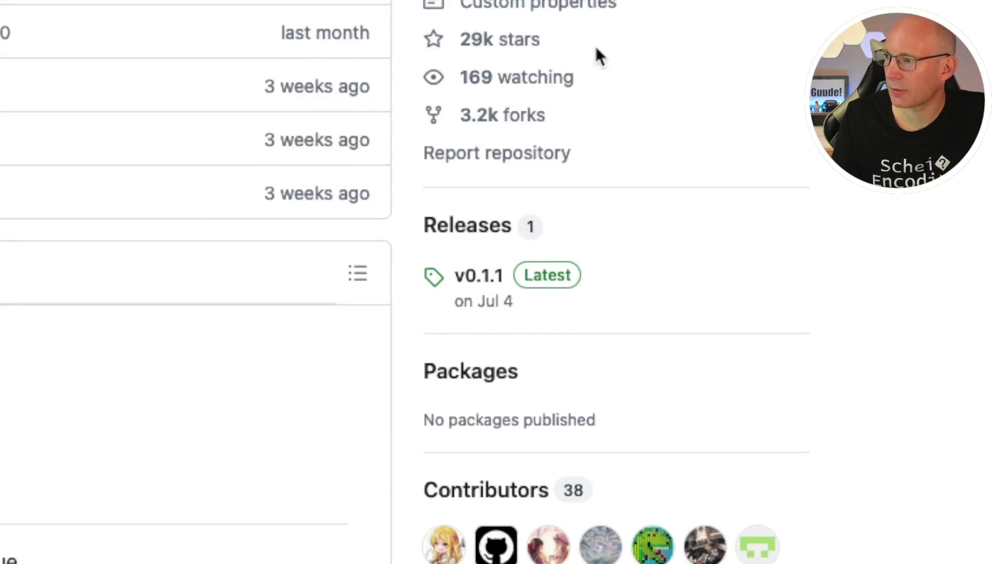
pyautogui.moveTo(548, 40); pyautogui.dragTo(425, 39)
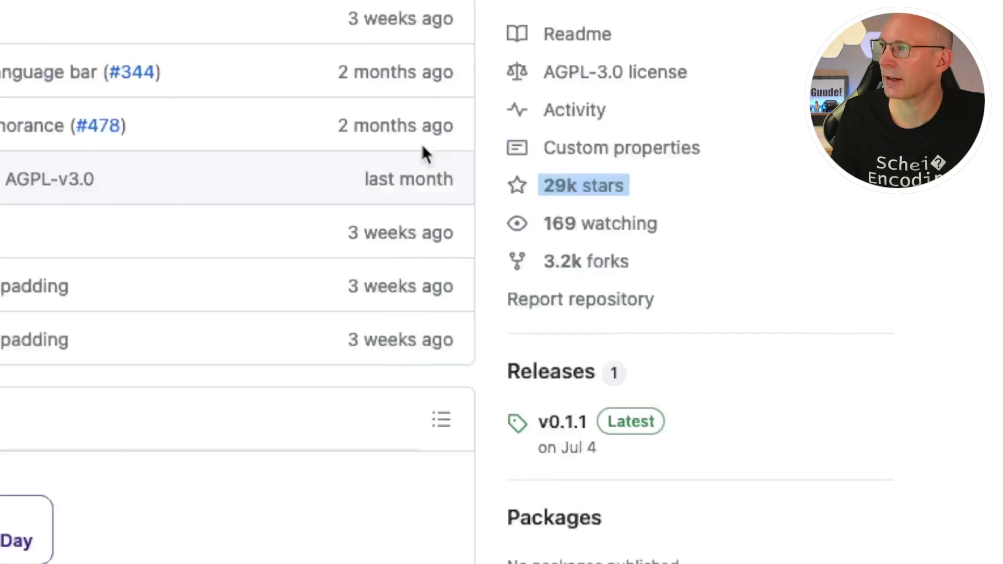
# - Check the last-change dates of the folders and files in the repository's file list
pyautogui.scroll(5, 496, 250)
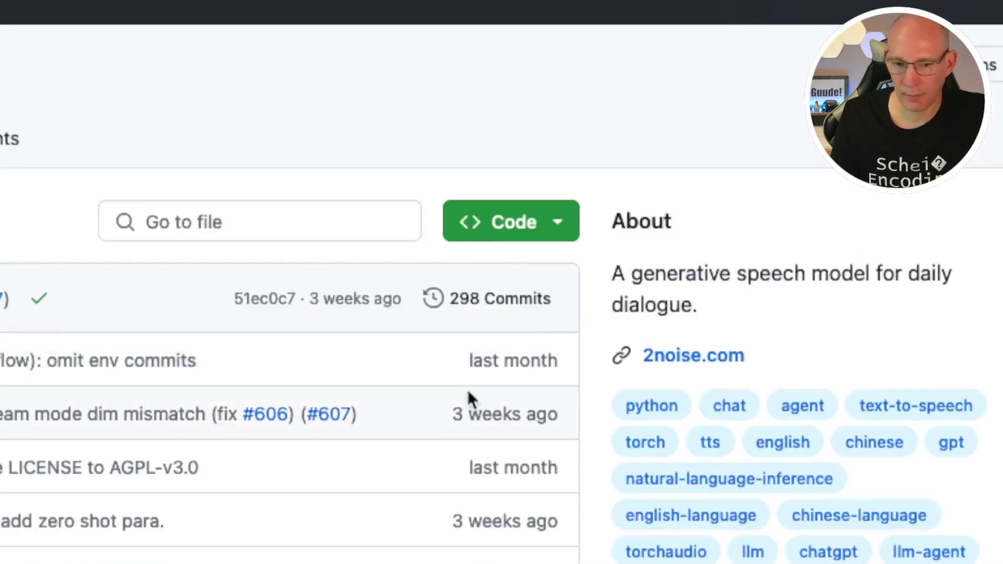
pyautogui.scroll(-4, 483, 362)
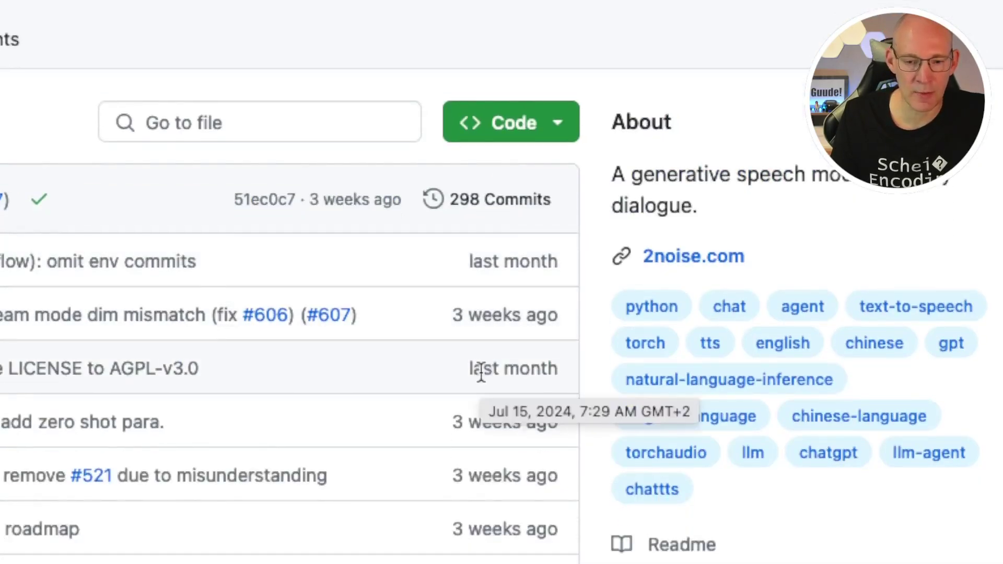
pyautogui.scroll(-1, 481, 372)
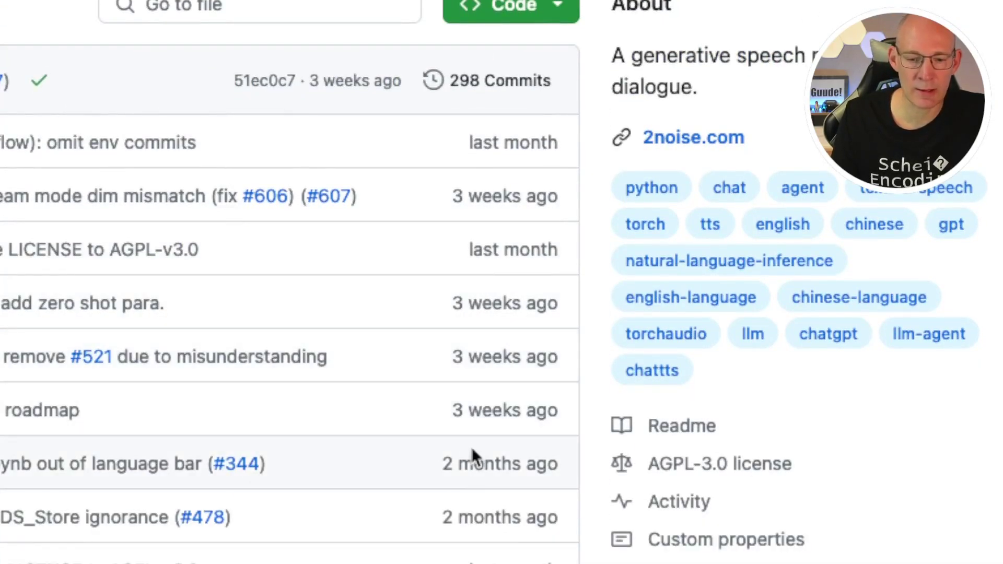
# - Highlight the English and Chinese entries under Supported Languages in the README
pyautogui.scroll(-5, 457, 488)
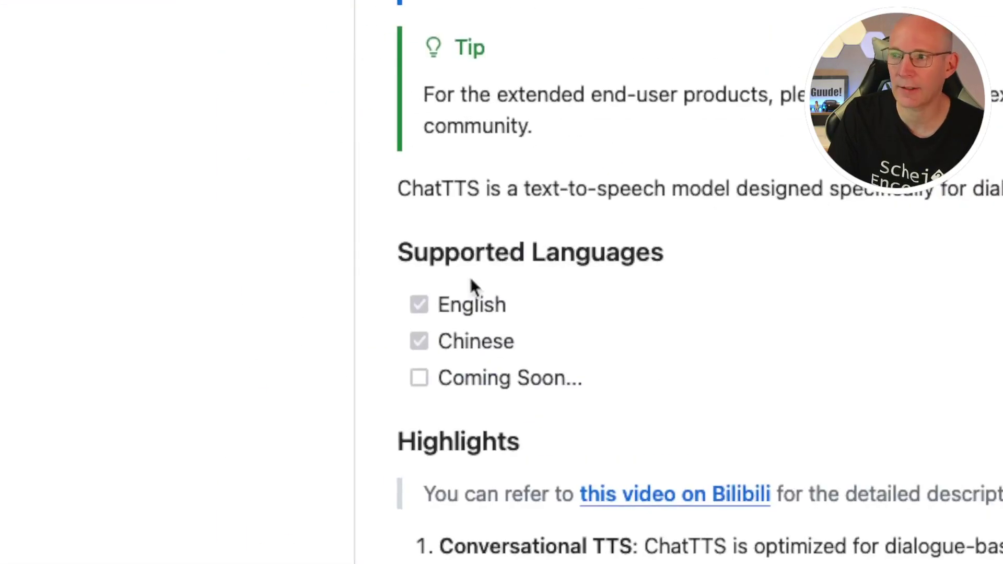
pyautogui.doubleClick(464, 304)
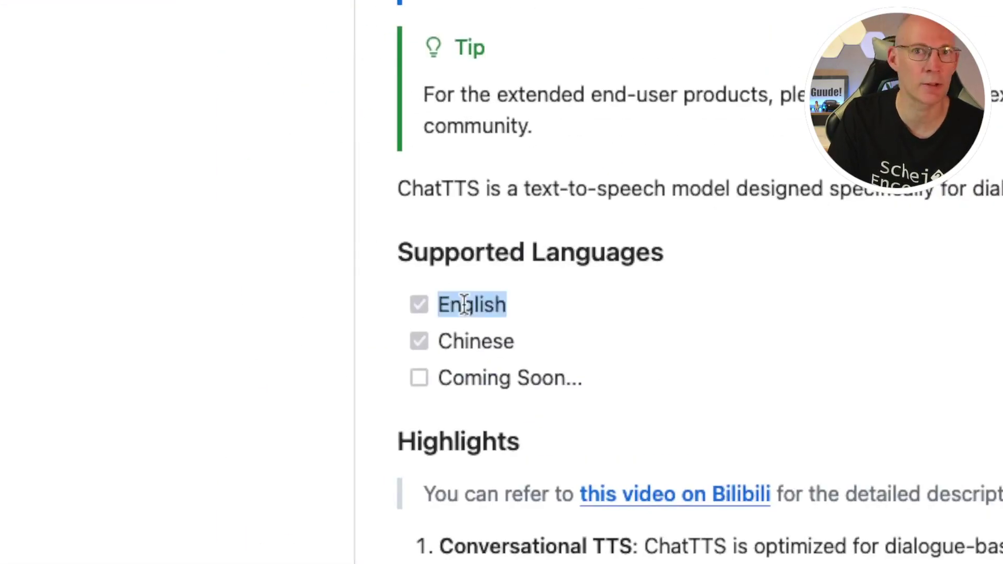
pyautogui.doubleClick(470, 344)
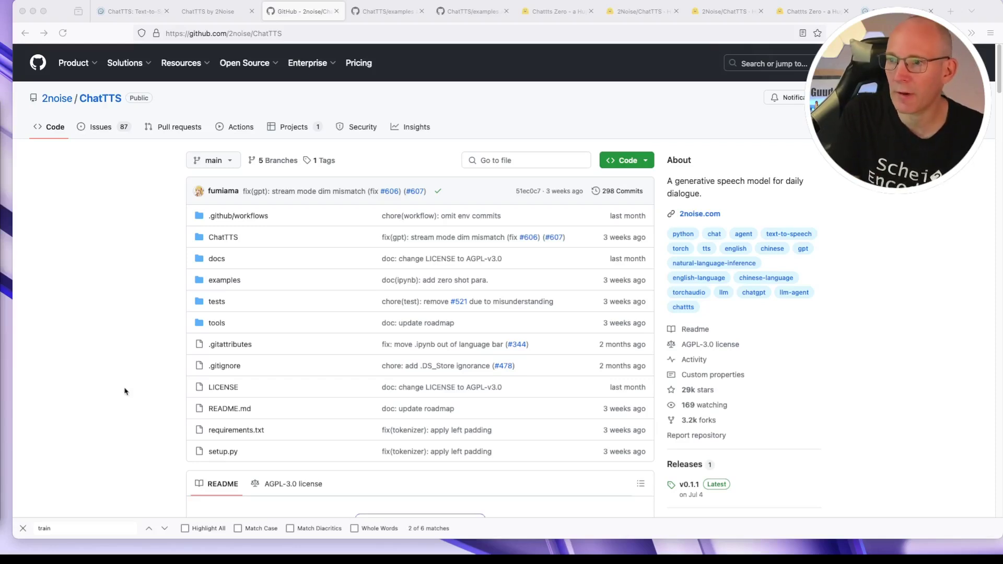
# - Search the repository page for "train" and highlight the main model's training data statement under Dataset & Model
pyautogui.hotkey('ctrl', 'f')
pyautogui.write('tr')
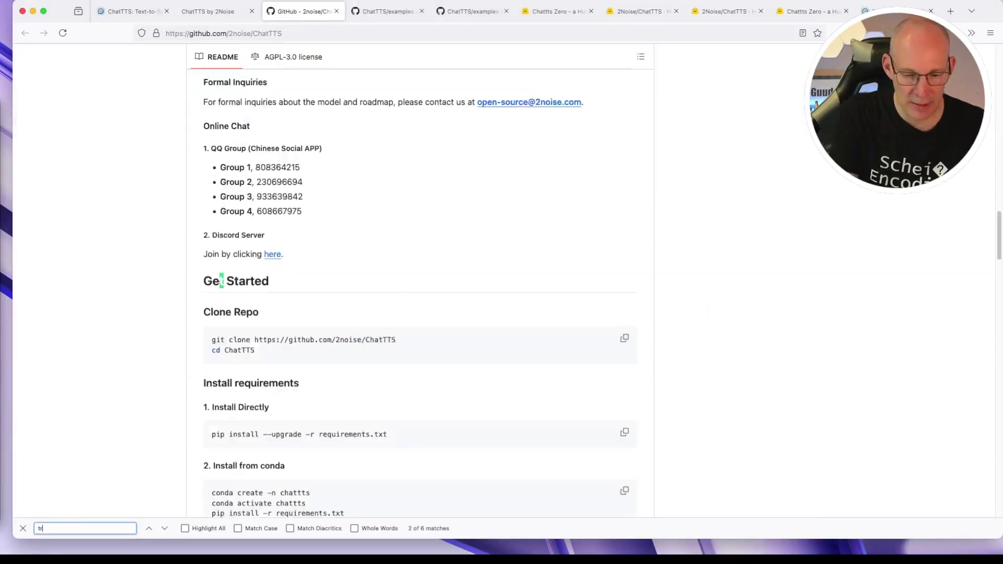
pyautogui.write('ain')
pyautogui.press('Return')
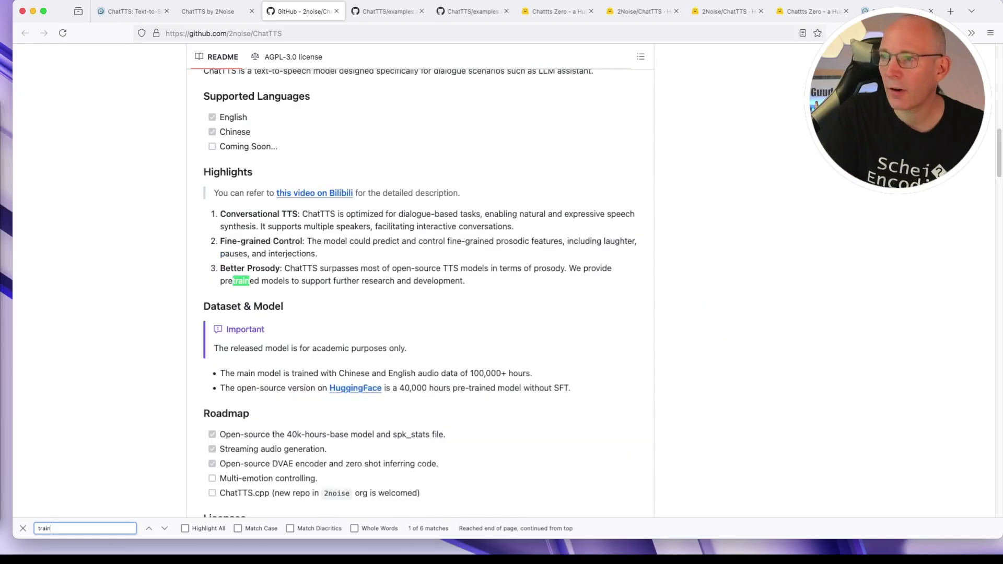
pyautogui.press('Return')
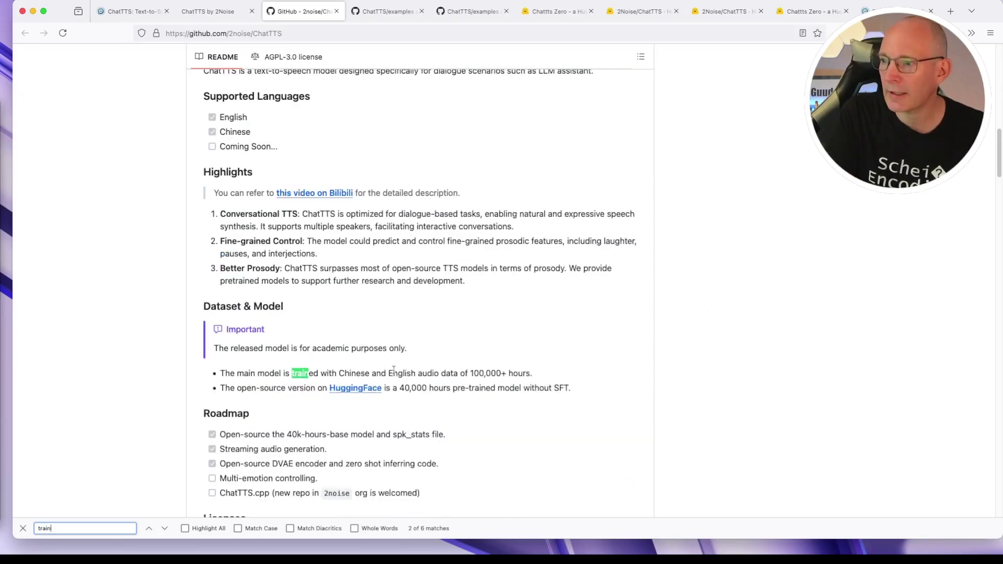
pyautogui.moveTo(294, 375); pyautogui.dragTo(456, 376)
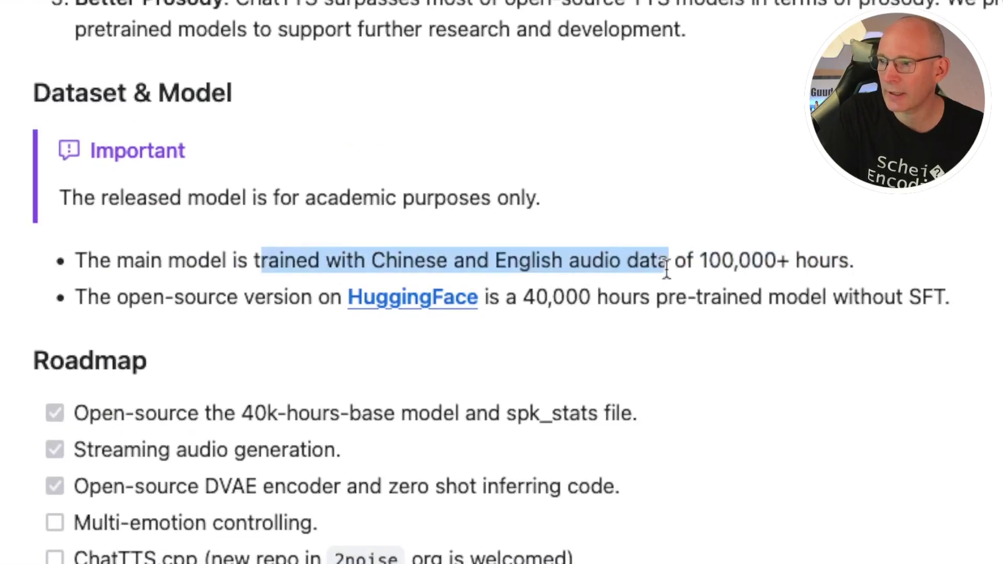
pyautogui.moveTo(666, 269); pyautogui.dragTo(818, 264)
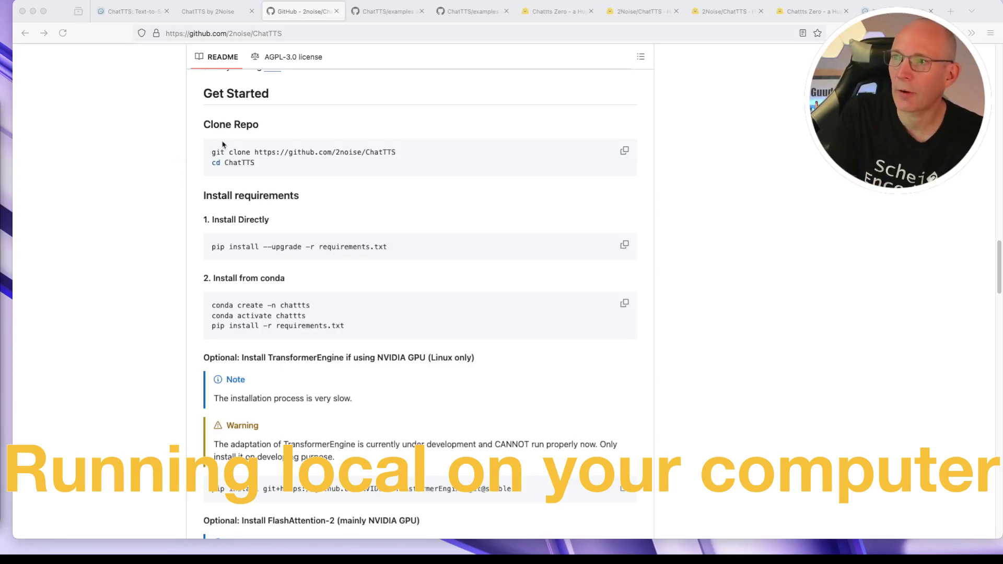
# - Highlight the Clone Repo heading in the README's Get Started section
pyautogui.click(206, 138)
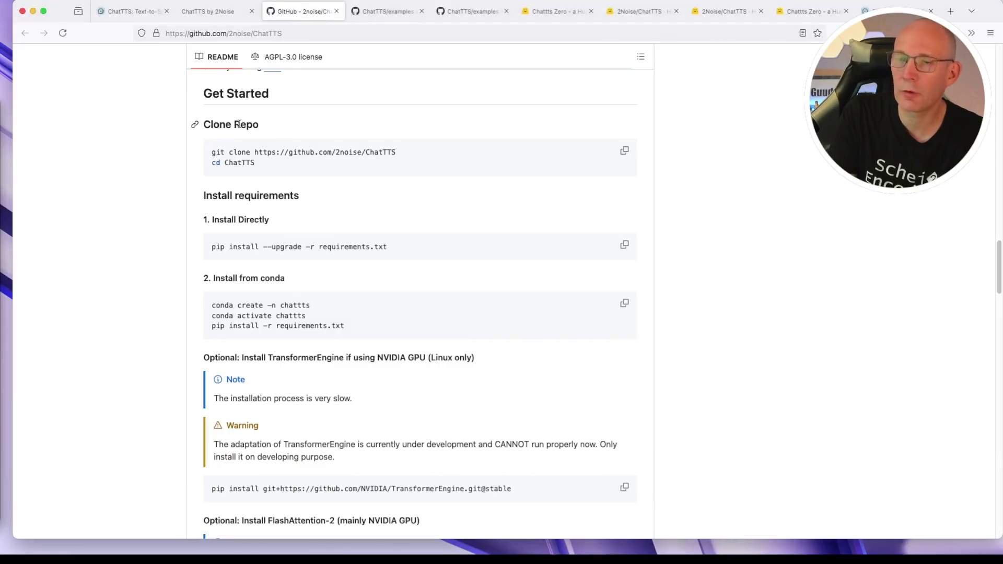
pyautogui.moveTo(204, 124); pyautogui.dragTo(223, 127)
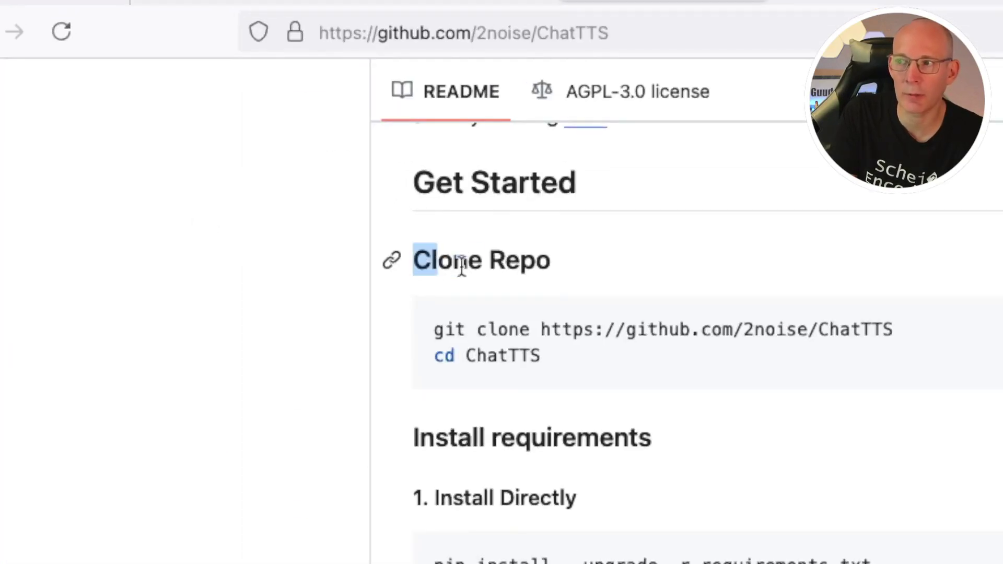
pyautogui.moveTo(462, 265); pyautogui.dragTo(545, 265)
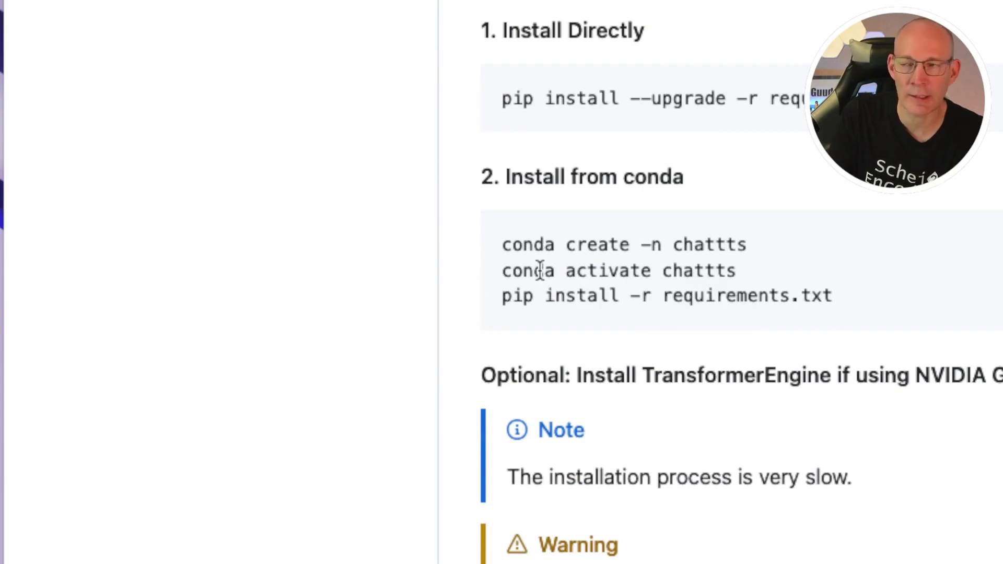
# - Review the remaining setup instructions and highlight the "pip install ChatTTS" command in the README's Installation section
pyautogui.scroll(-5, 540, 270)
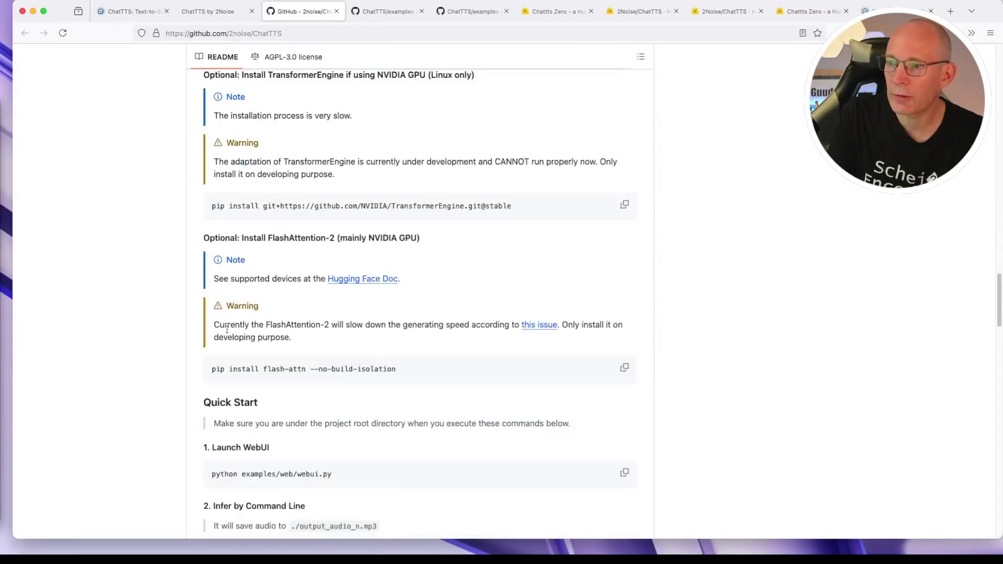
pyautogui.scroll(-5, 227, 329)
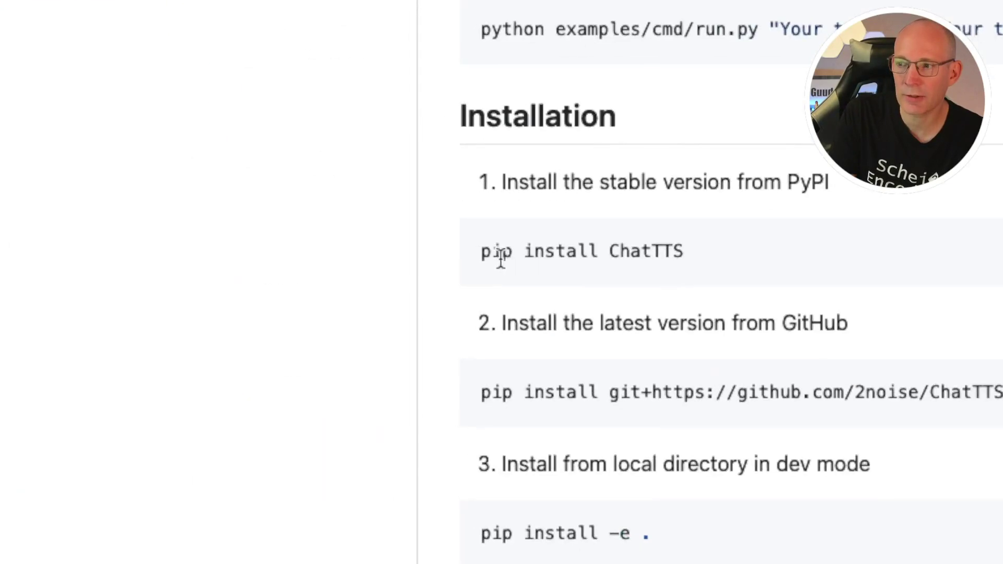
pyautogui.moveTo(479, 253); pyautogui.dragTo(708, 262)
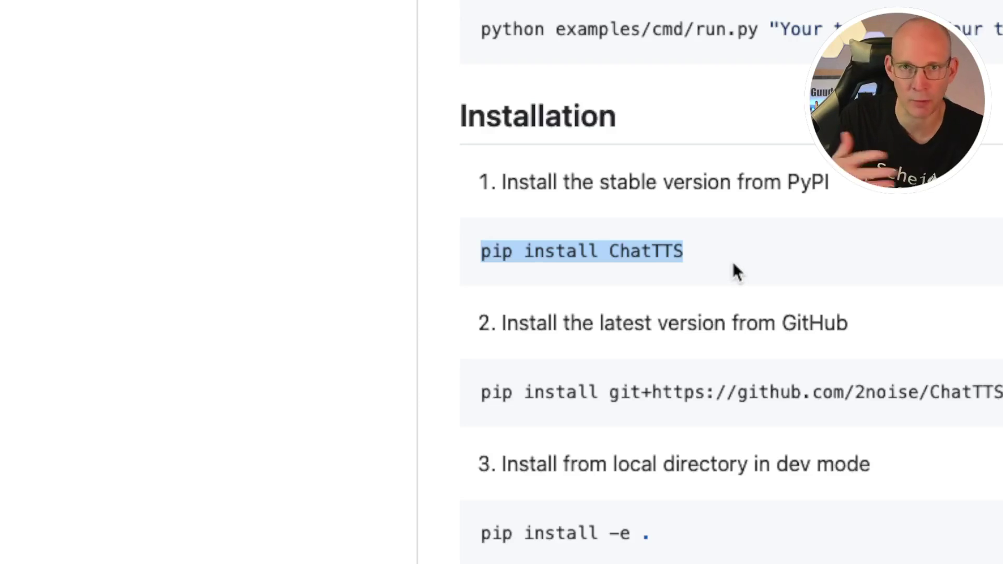
pyautogui.click(734, 264)
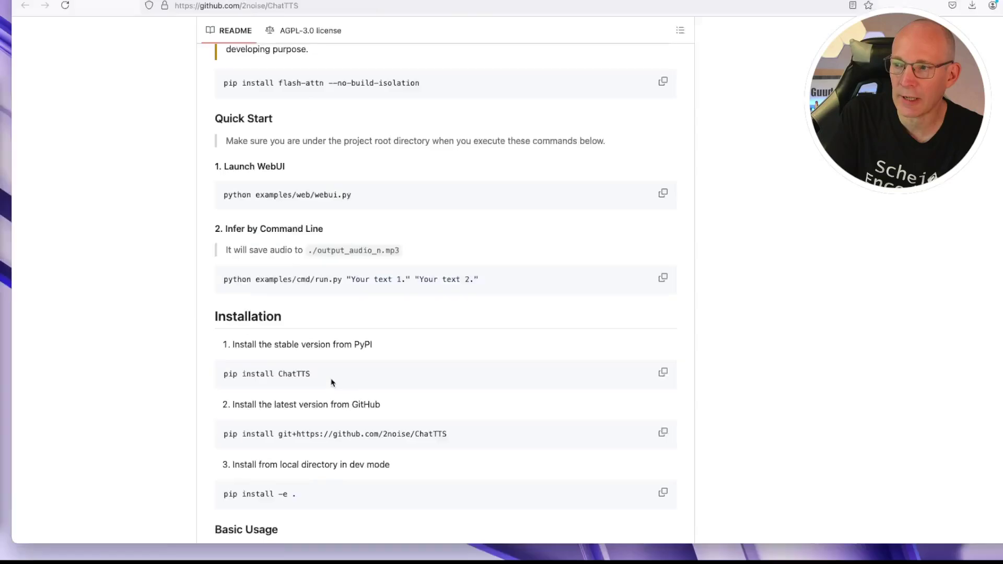
# - Highlight the Basic Usage heading in the README and examine the Basic and Advanced Usage code examples
pyautogui.scroll(-2, 734, 265)
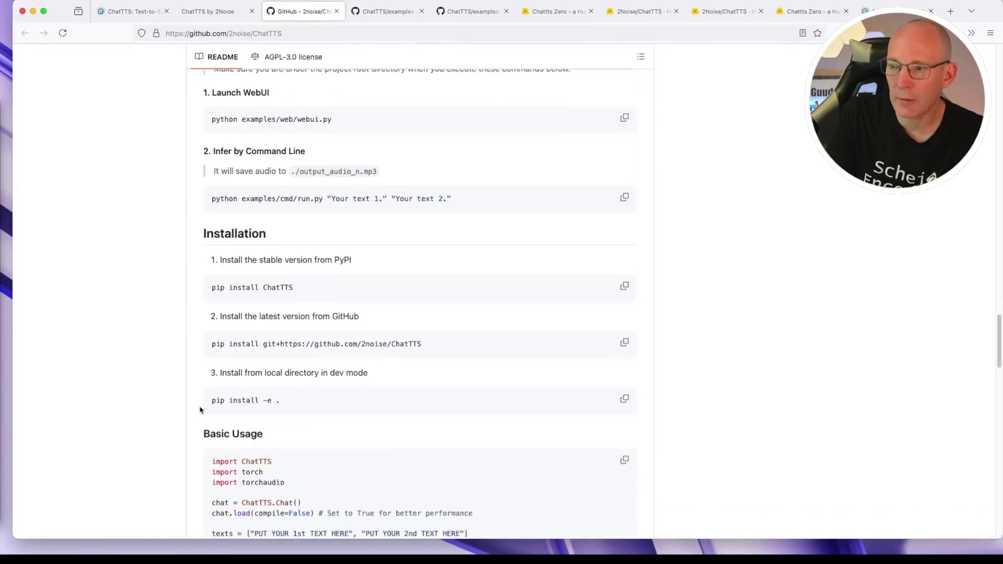
pyautogui.scroll(-4, 154, 439)
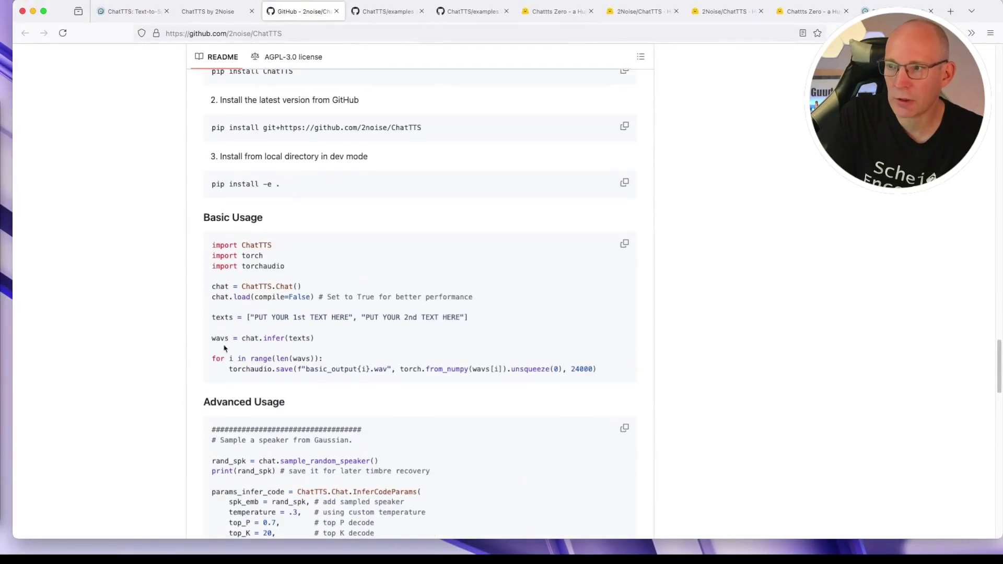
pyautogui.moveTo(469, 243); pyautogui.dragTo(600, 250)
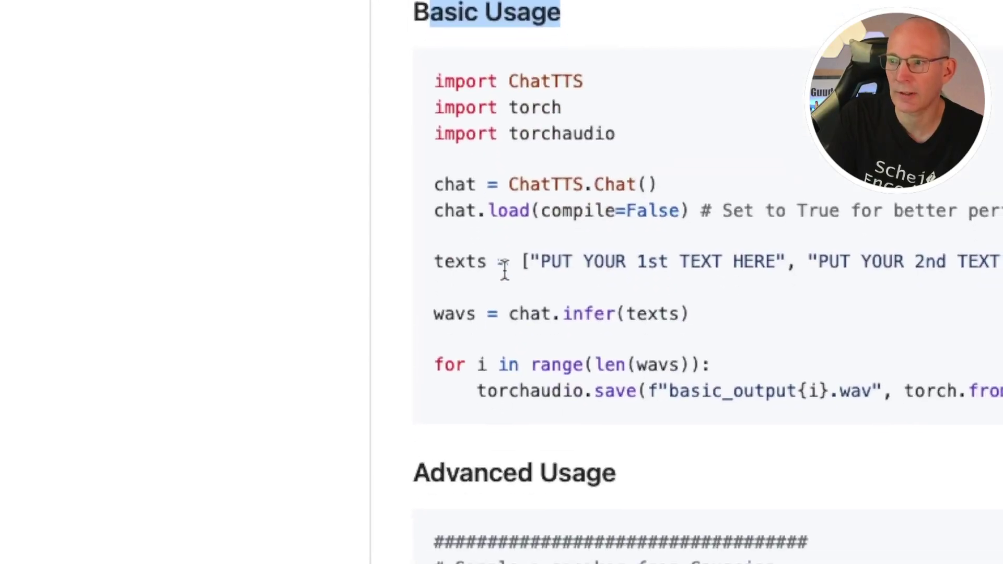
pyautogui.moveTo(549, 500); pyautogui.dragTo(720, 266)
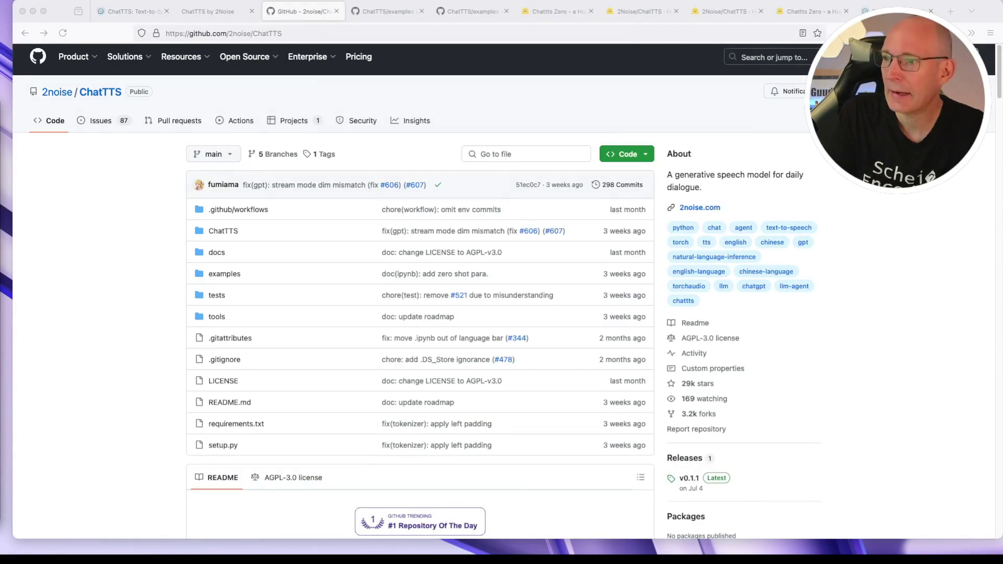
# - Open requirements.txt from the repository's file list to view the Python dependencies
pyautogui.click(126, 282)
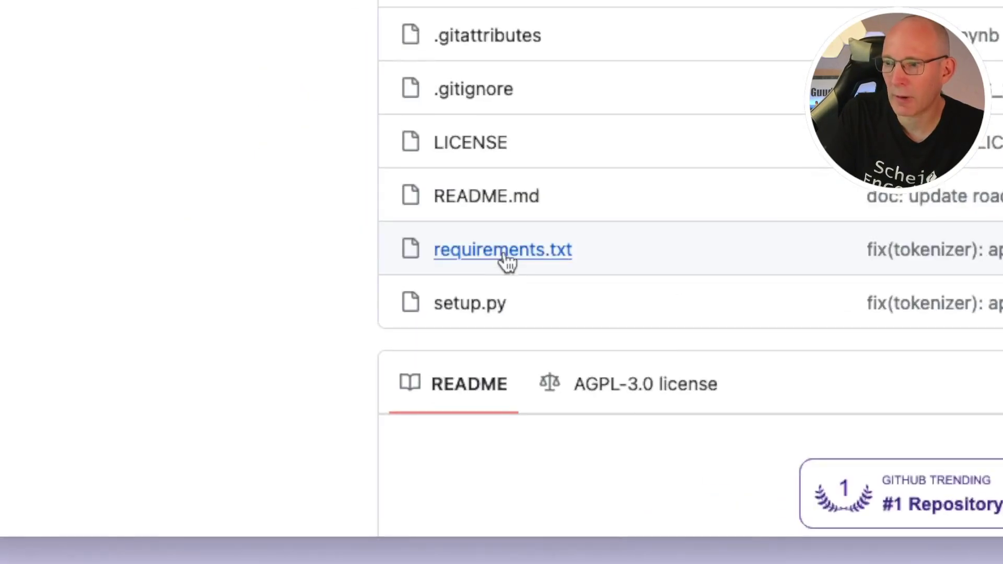
pyautogui.click(505, 251)
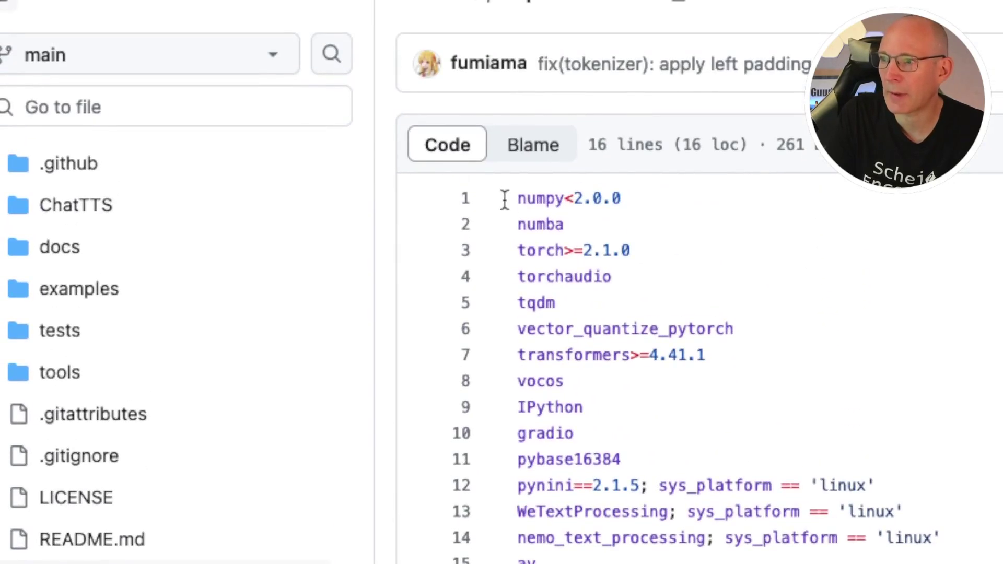
# - Highlight the dependency list in requirements.txt, and the [uv_break] and [laugh] tags in the README's self introduction example
pyautogui.moveTo(505, 200); pyautogui.dragTo(624, 563)
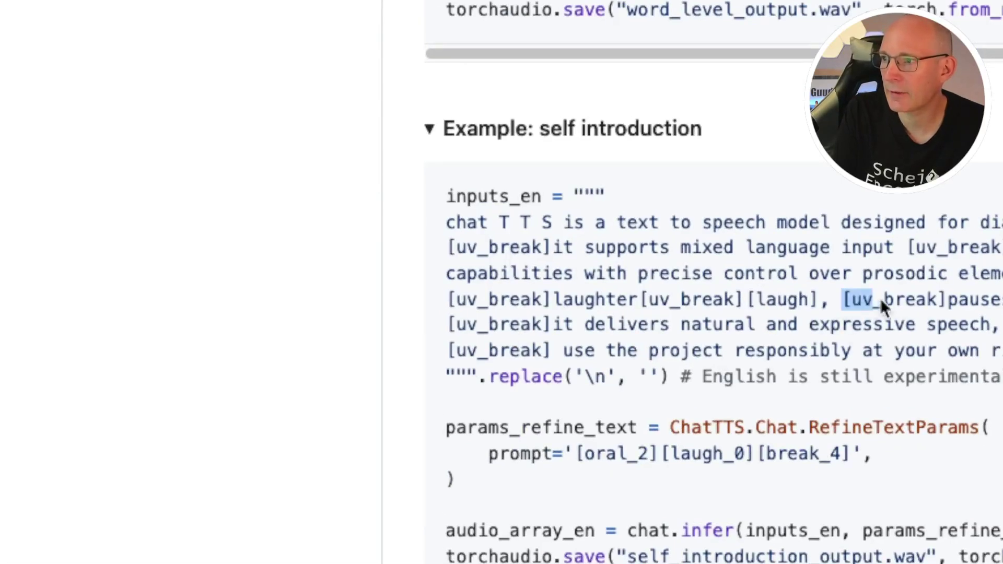
pyautogui.moveTo(880, 299); pyautogui.dragTo(940, 299)
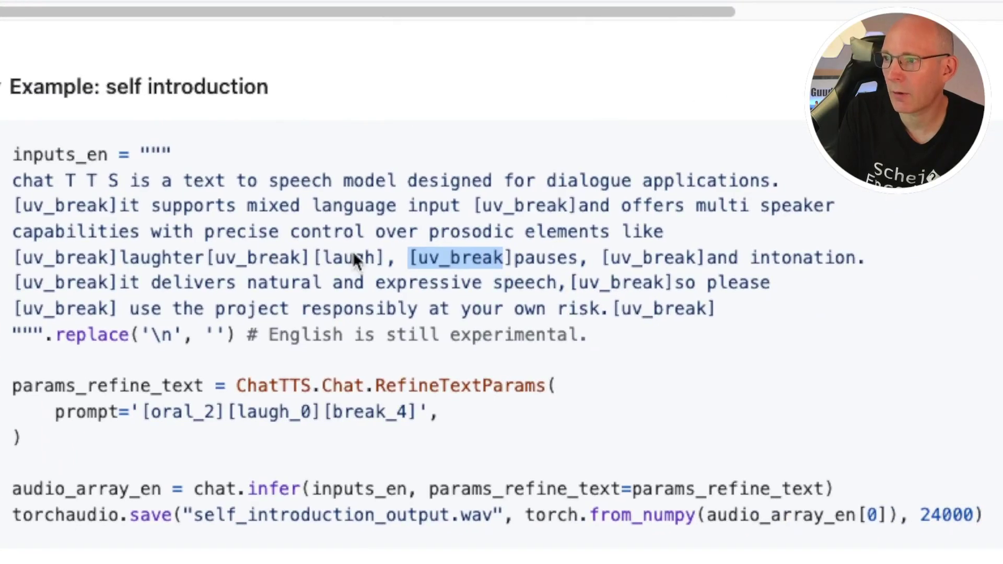
pyautogui.doubleClick(353, 254)
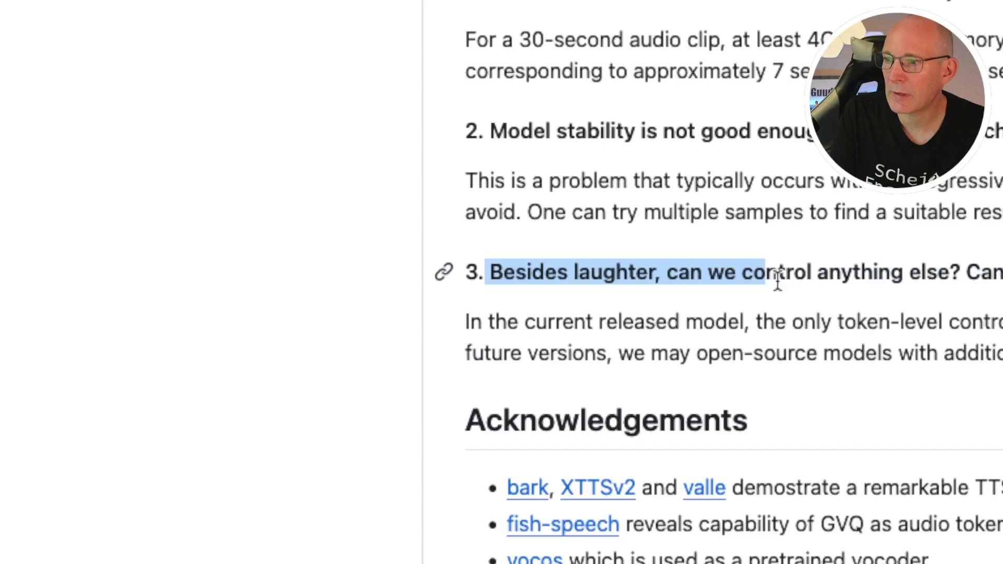
# - Highlight the README's FAQ question about controlling other emotions and the [laugh] and [uv_break] control units in its answer
pyautogui.moveTo(777, 277); pyautogui.dragTo(507, 258)
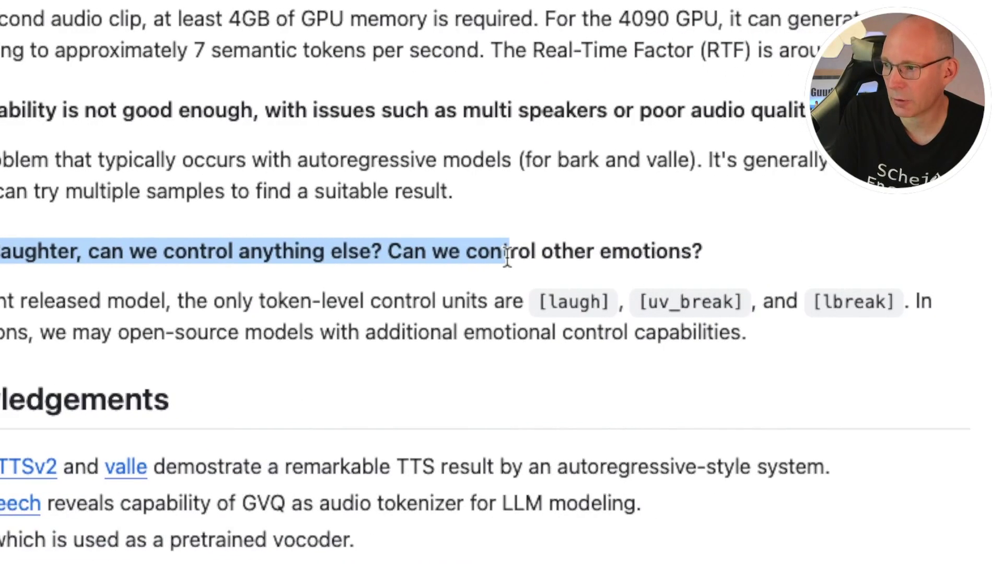
pyautogui.click(468, 304)
pyautogui.moveTo(509, 303); pyautogui.dragTo(759, 306)
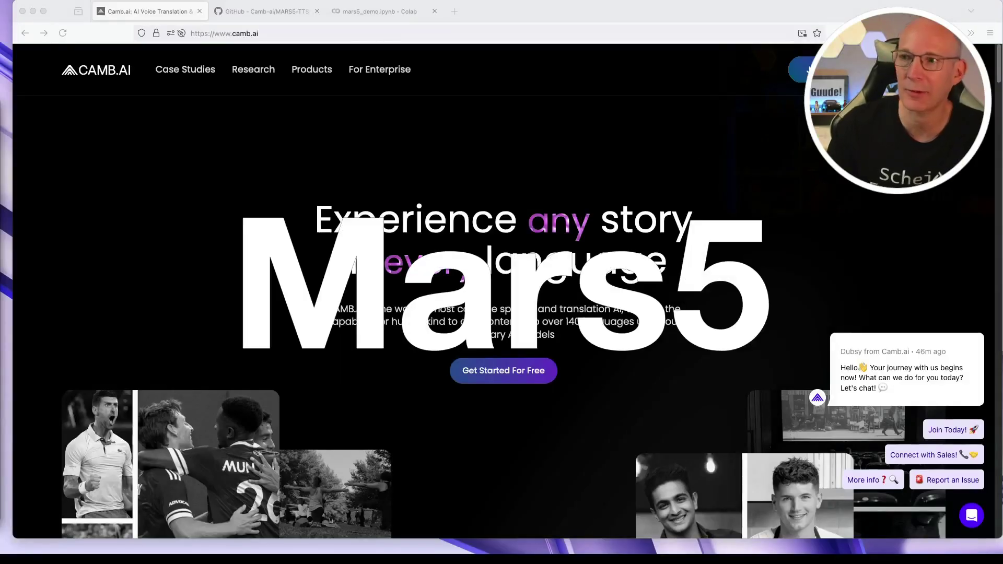
# - Highlight the "capable speech and translation AI" claim in the introduction on the CAMB.AI home page, then clear the selection
pyautogui.click(279, 38)
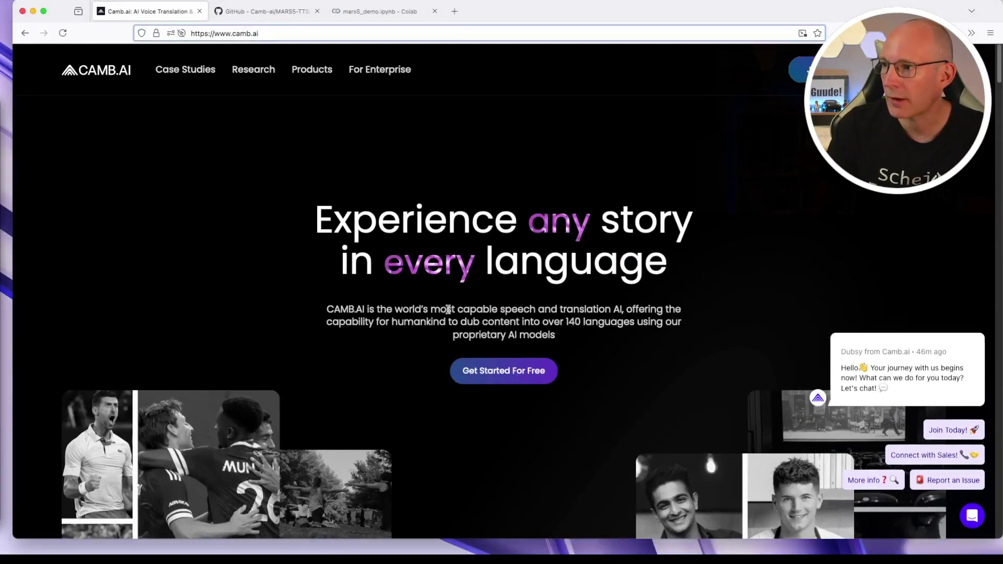
pyautogui.moveTo(447, 309); pyautogui.dragTo(638, 312)
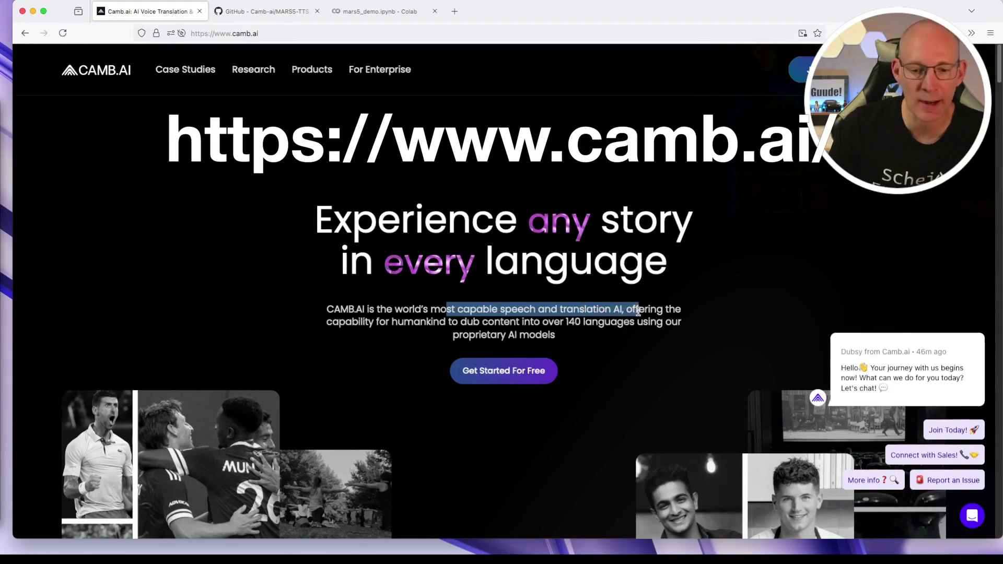
pyautogui.click(529, 304)
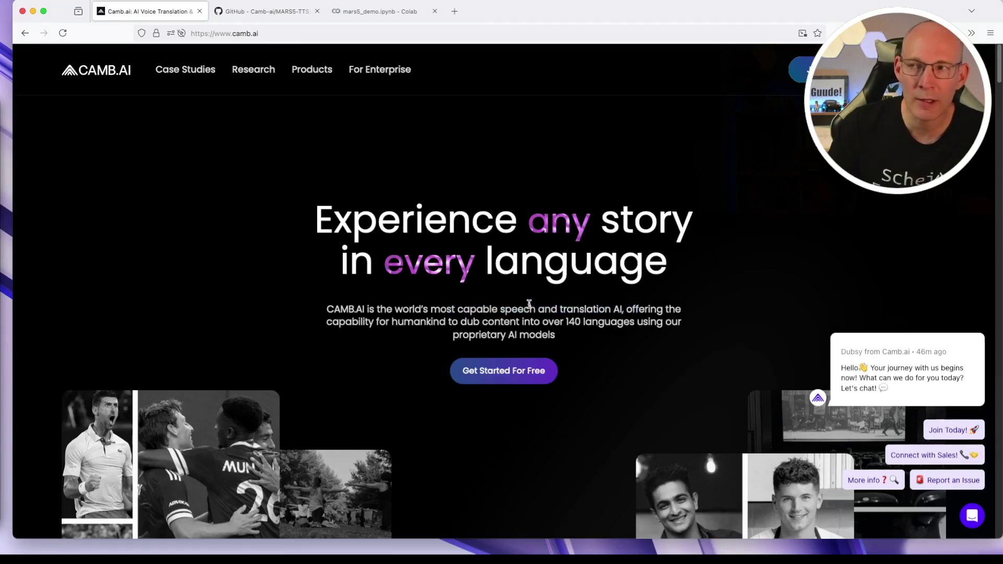
# - Switch to the Camb-ai/MARS5-TTS GitHub repository and highlight the AGPL-3.0 license entry in its About information
pyautogui.click(257, 14)
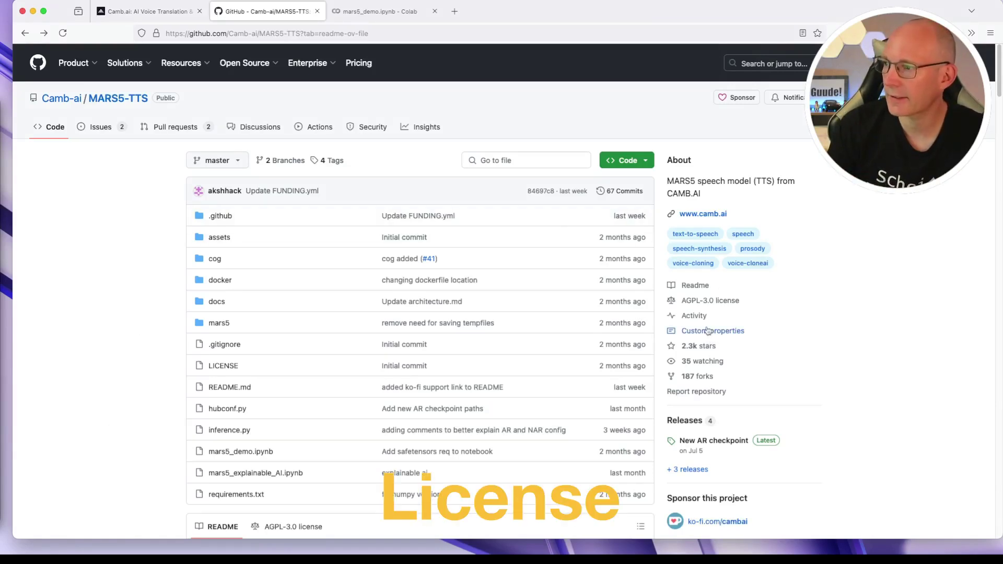
pyautogui.moveTo(761, 300); pyautogui.dragTo(688, 303)
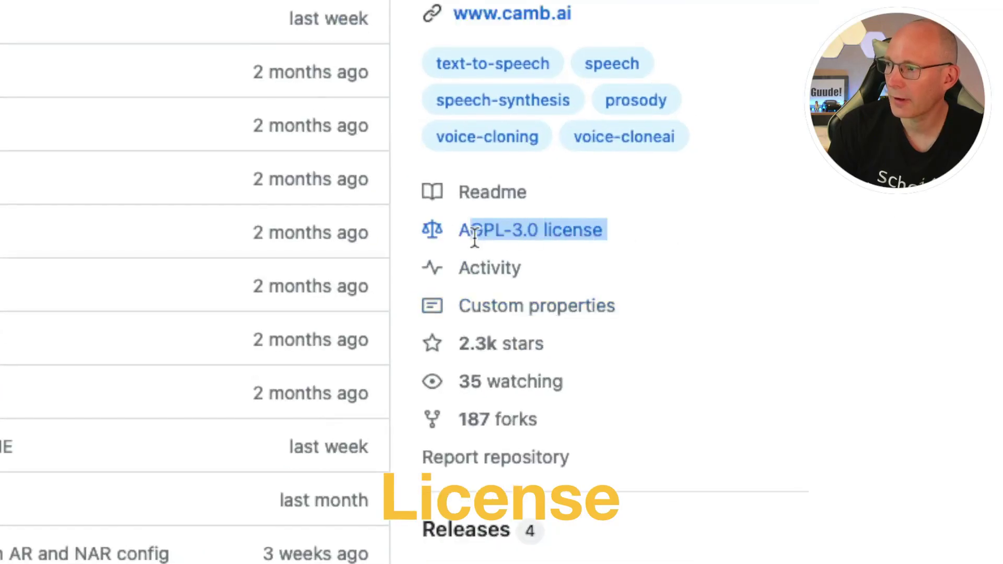
pyautogui.moveTo(474, 238); pyautogui.dragTo(459, 235)
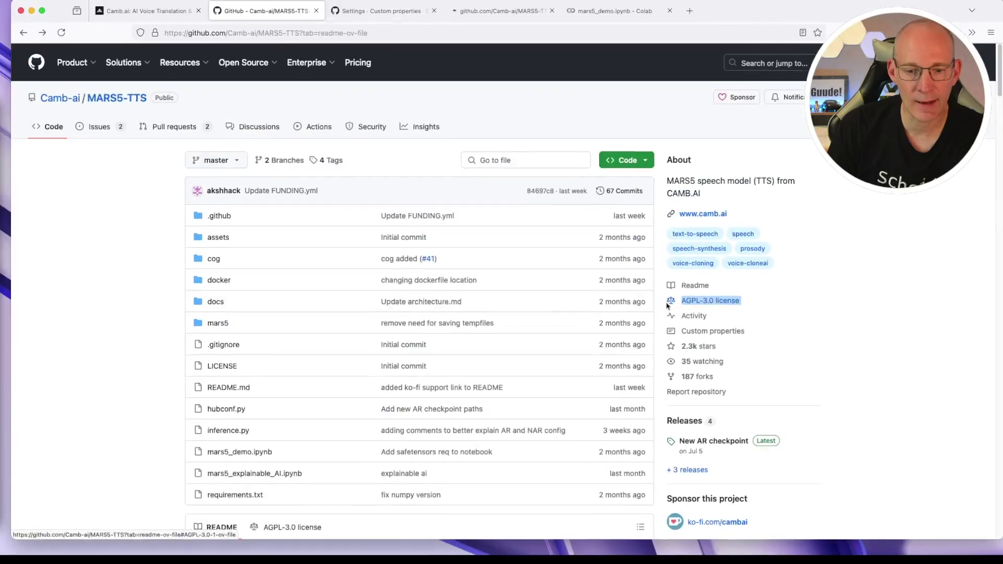
# - Find the License section in the MARS5 README and highlight the passages on open-sourcing in English, GNU AGPL 3.0 and commercial inquiries
pyautogui.scroll(-20, 358, 319)
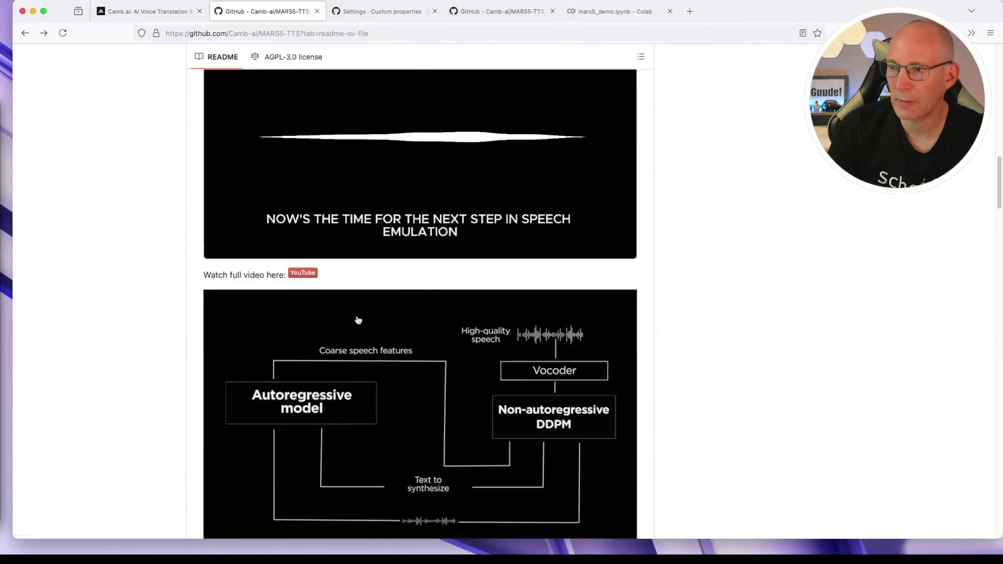
pyautogui.scroll(-20, 358, 316)
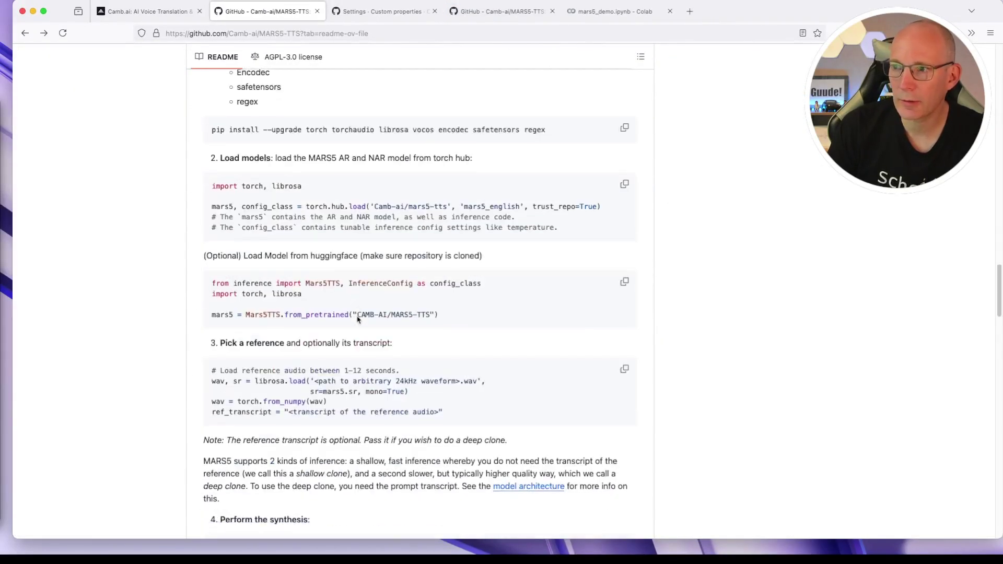
pyautogui.scroll(-20, 357, 317)
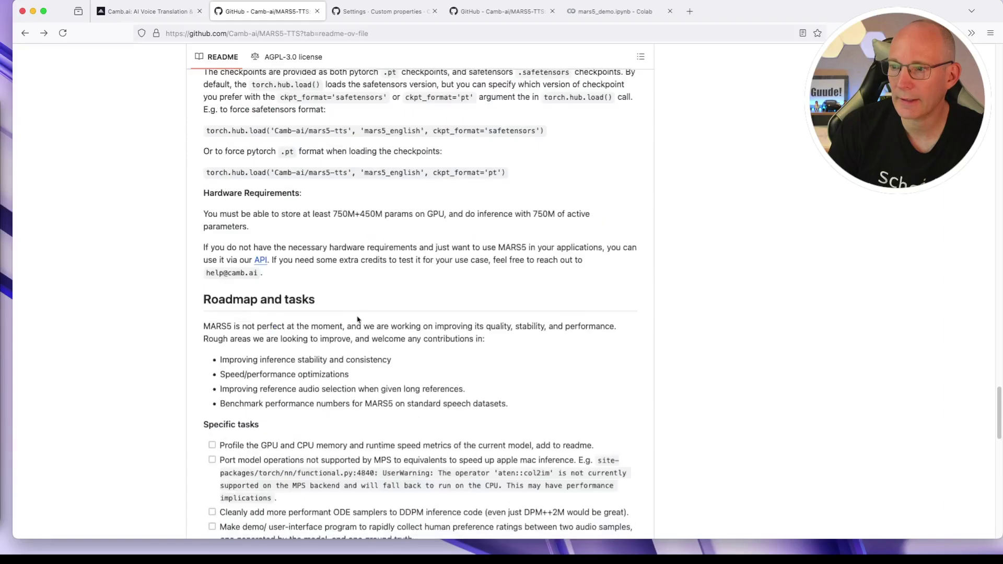
pyautogui.scroll(-8, 358, 320)
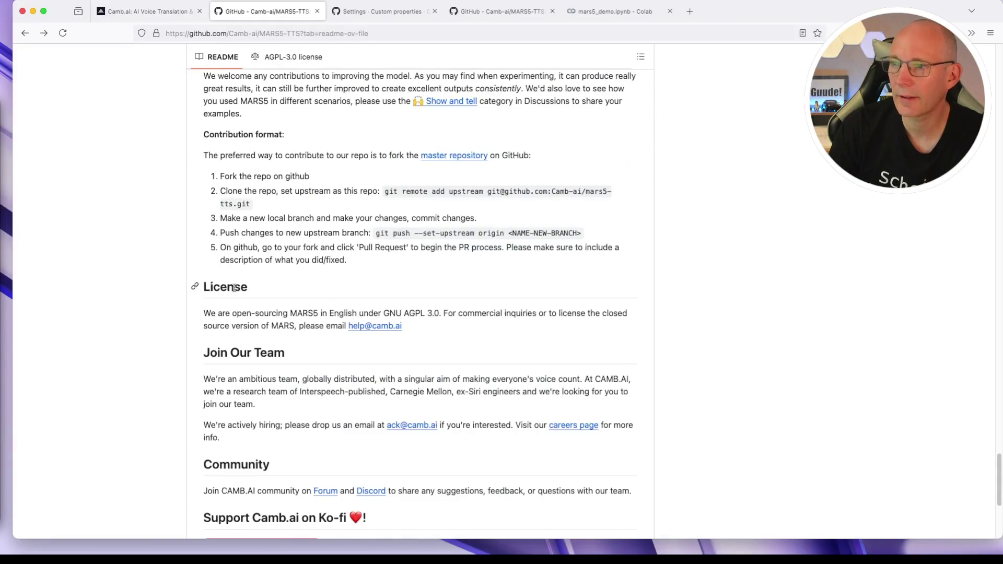
pyautogui.moveTo(210, 313); pyautogui.dragTo(277, 313)
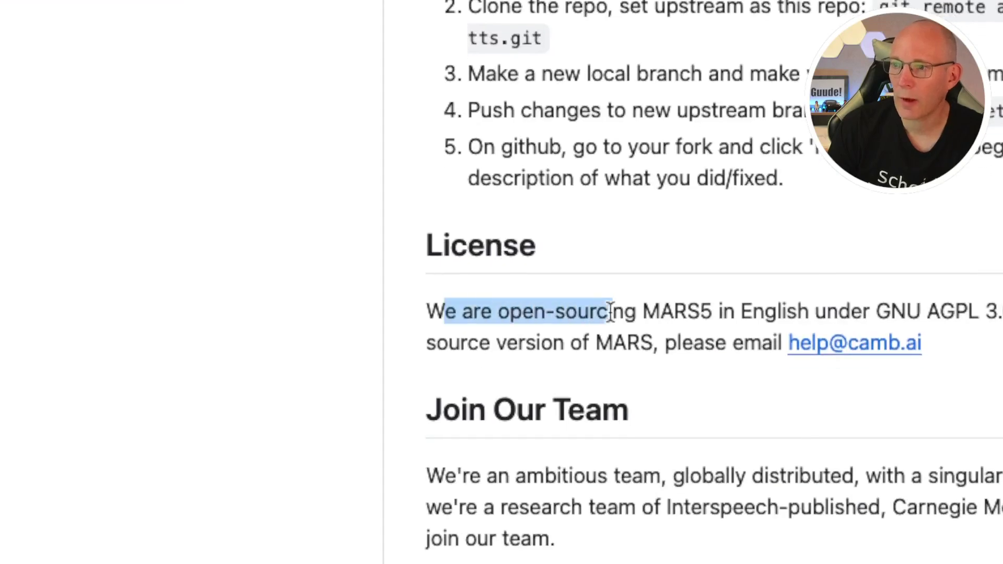
pyautogui.moveTo(611, 312); pyautogui.dragTo(706, 319)
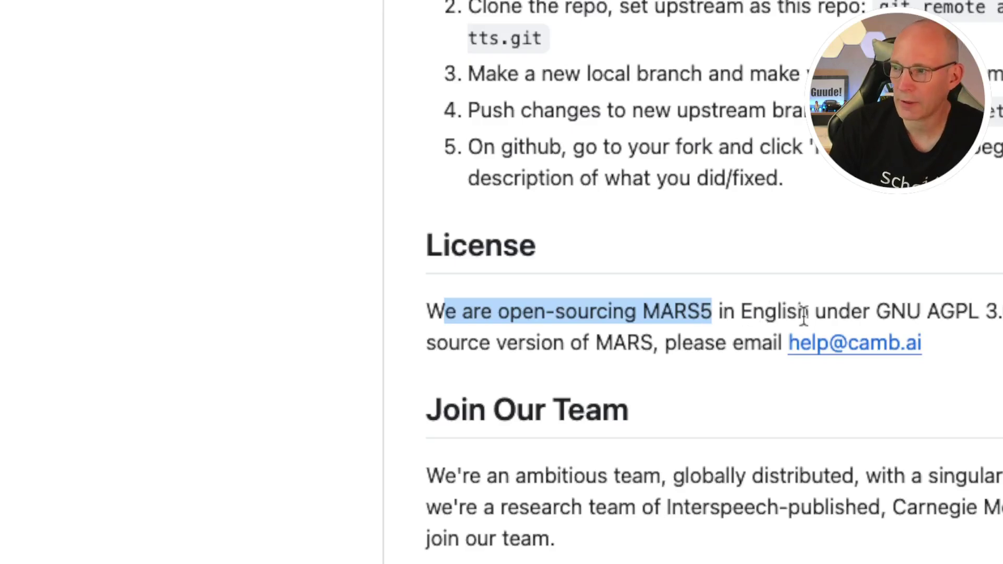
pyautogui.moveTo(861, 312); pyautogui.dragTo(1002, 305)
pyautogui.moveTo(519, 256); pyautogui.dragTo(649, 258)
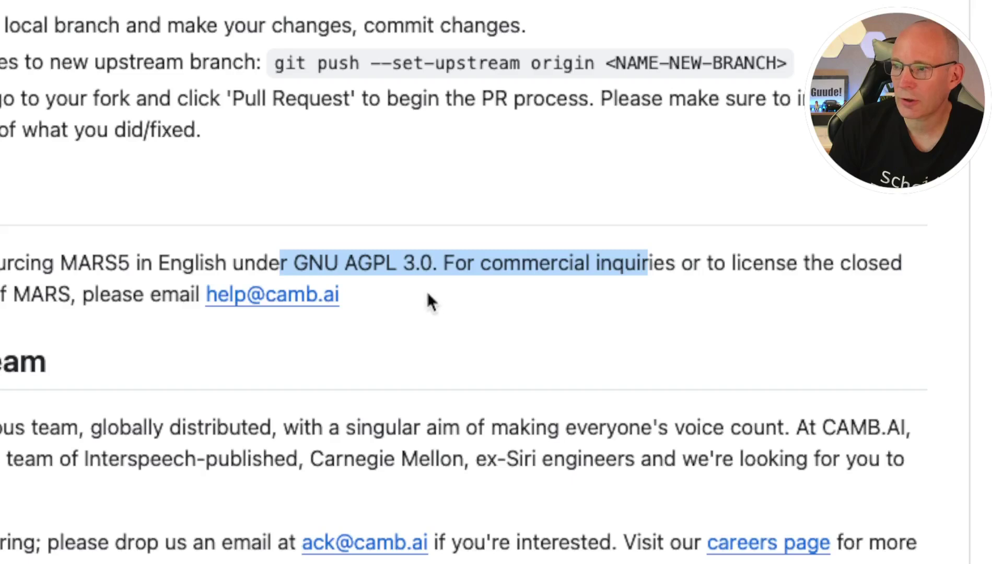
pyautogui.moveTo(385, 302); pyautogui.dragTo(170, 287)
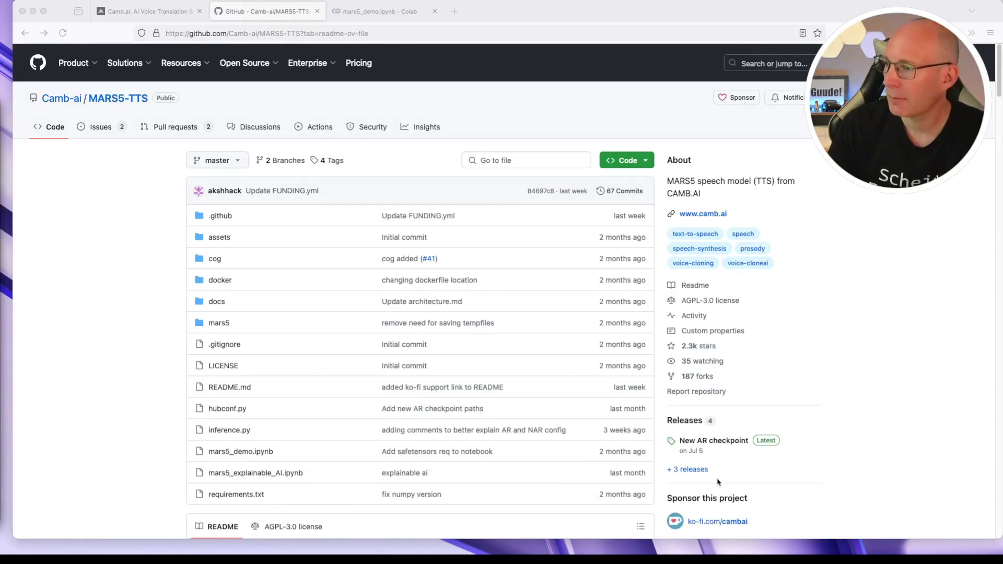
# - Highlight the sentence in the README's Approach section that describes the repo as the MARS5 English speech model
pyautogui.scroll(-5, 718, 482)
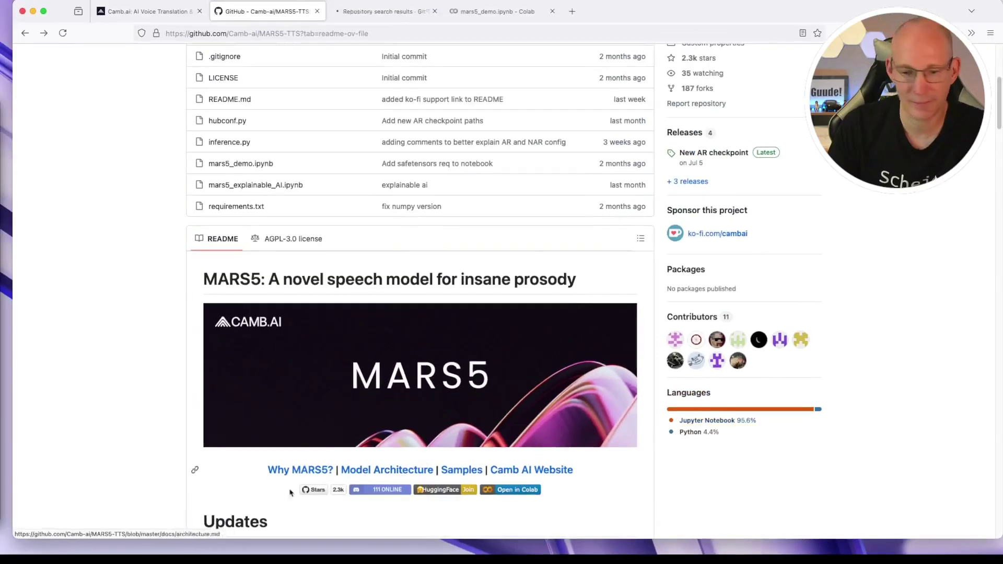
pyautogui.scroll(-4, 290, 492)
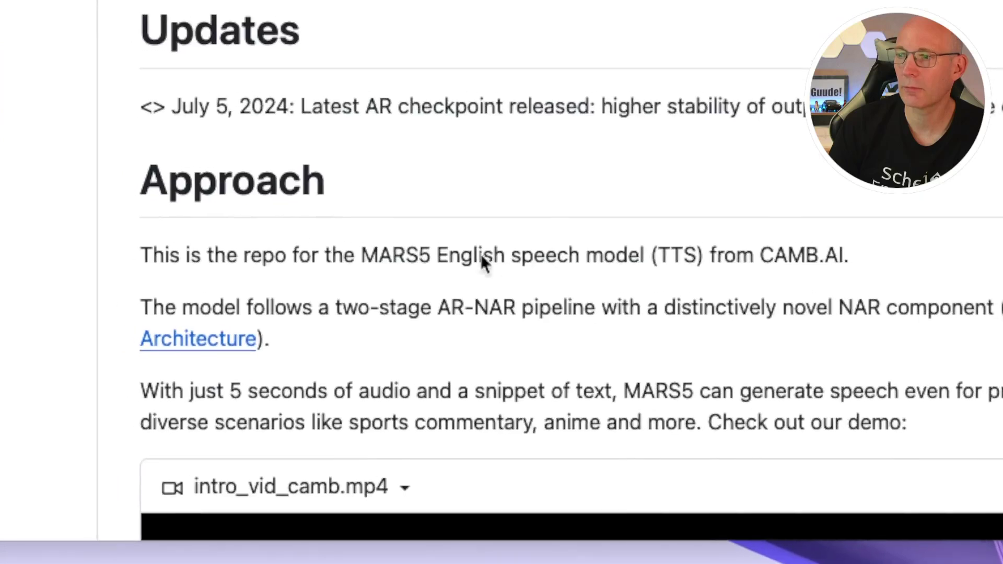
pyautogui.tripleClick(466, 254)
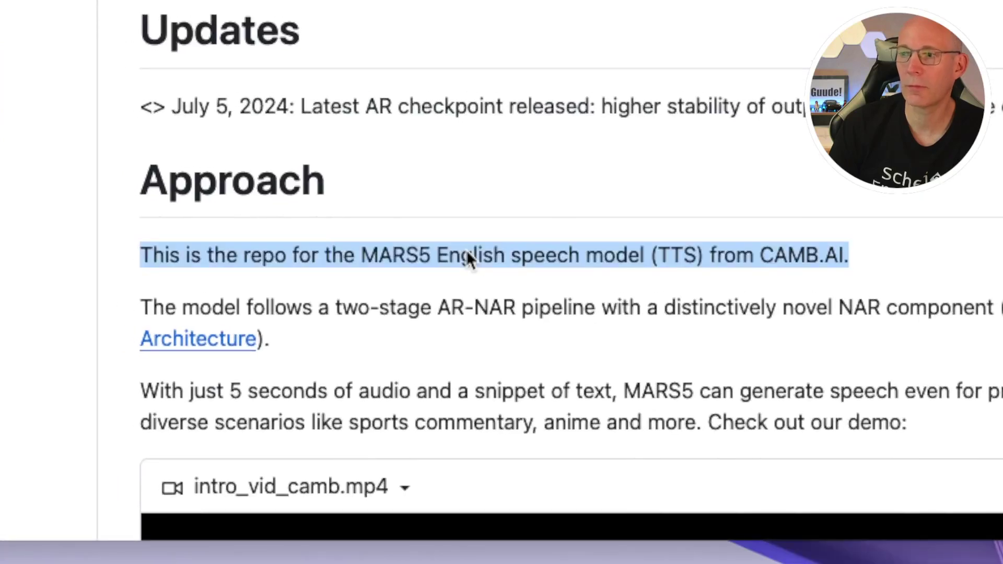
pyautogui.click(407, 261)
pyautogui.moveTo(407, 262); pyautogui.dragTo(613, 255)
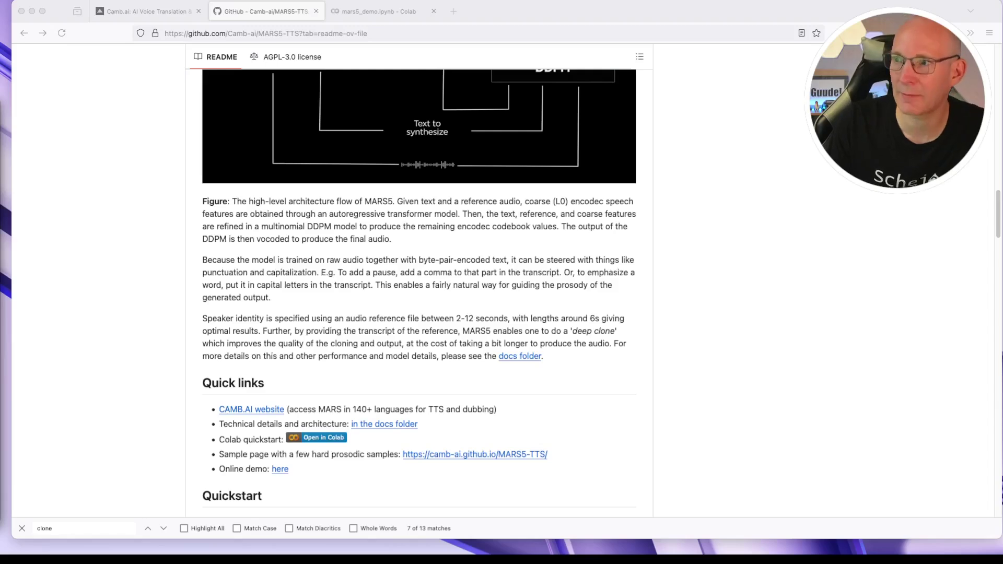
# - Highlight the README's reference audio guidance: between 2-12 seconds, with lengths around 6s giving optimal results
pyautogui.click(435, 297)
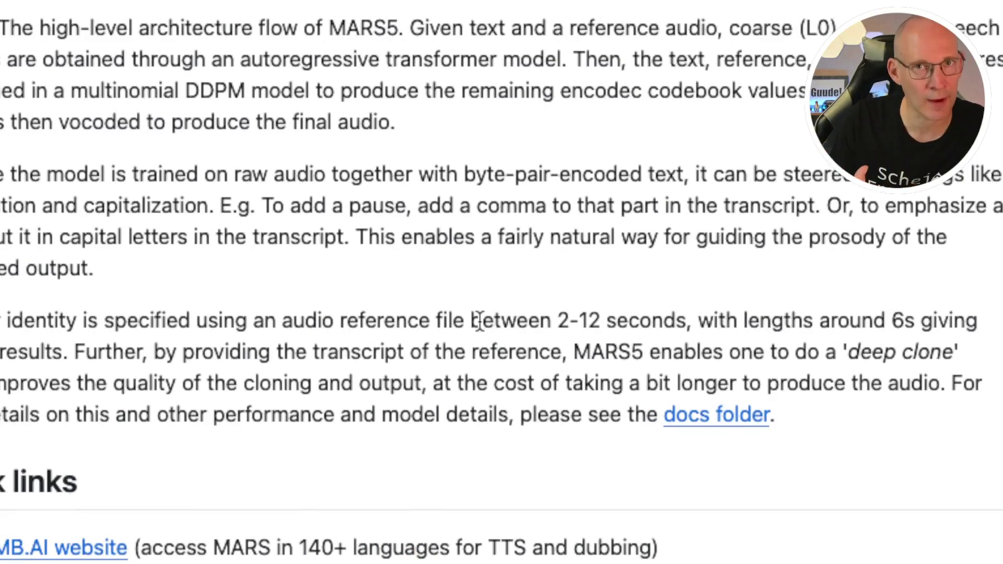
pyautogui.moveTo(479, 320); pyautogui.dragTo(699, 325)
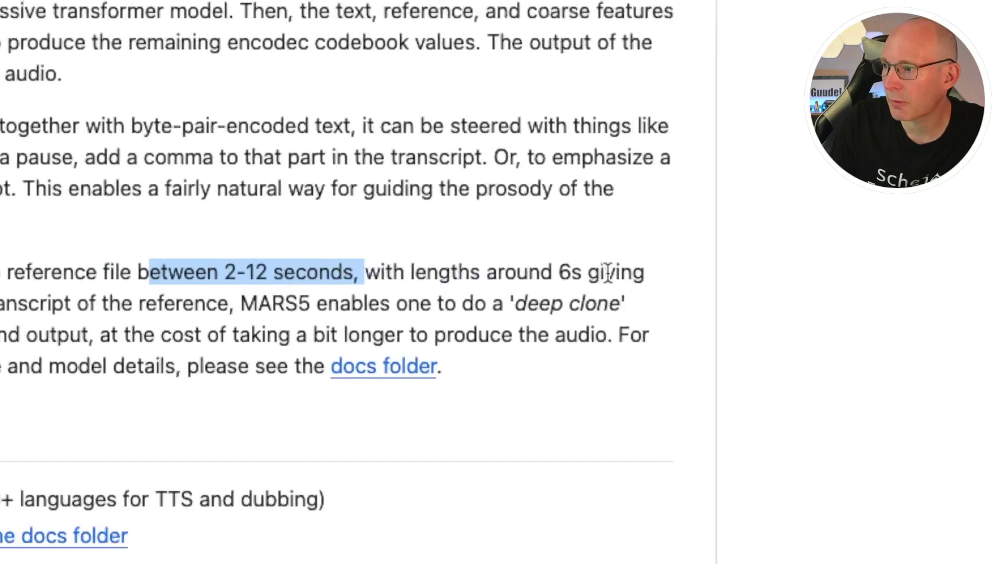
pyautogui.moveTo(832, 321); pyautogui.dragTo(938, 322)
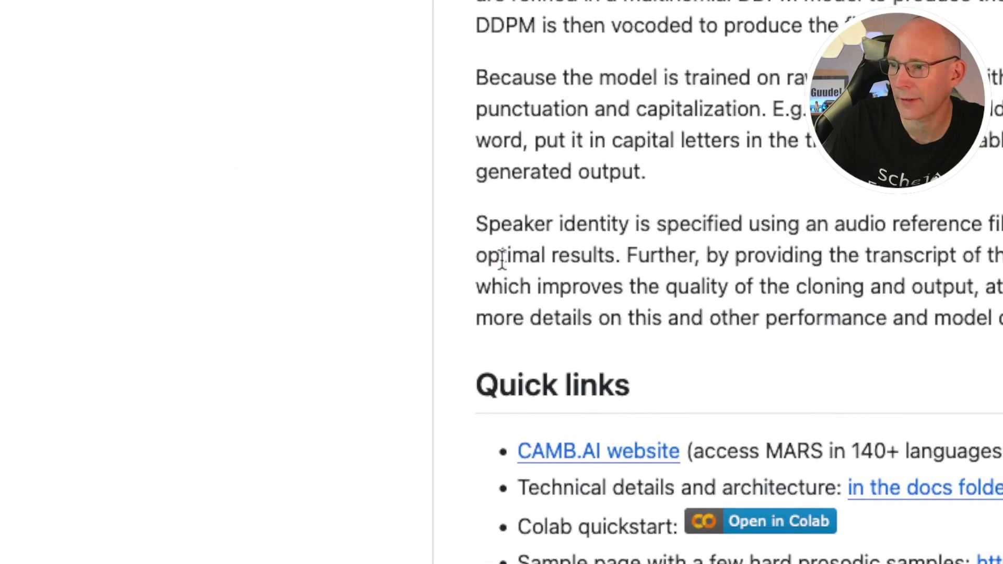
pyautogui.moveTo(501, 256); pyautogui.dragTo(580, 256)
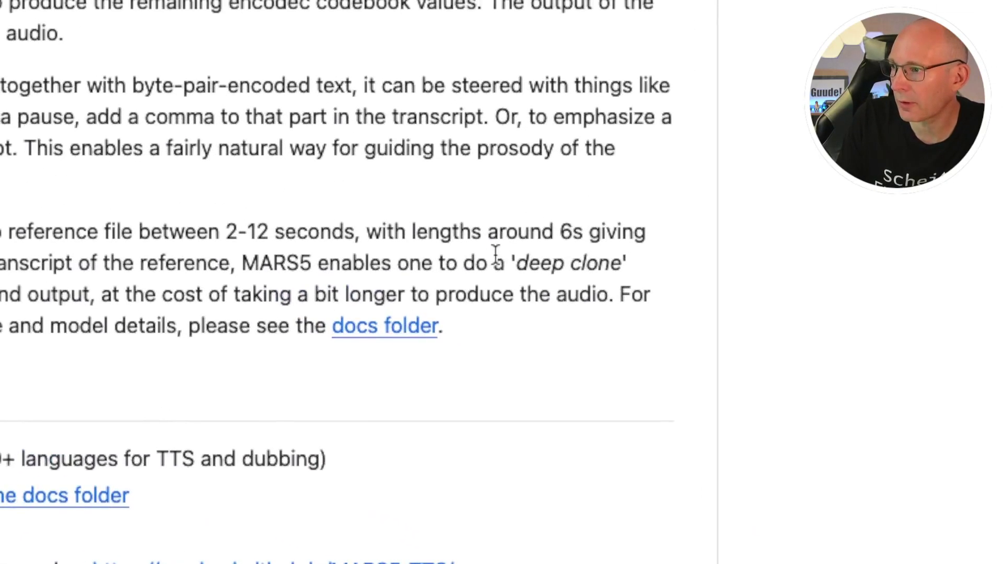
# - Highlight the term "deep clone" in the README's speaker identity paragraph, then clear the selection
pyautogui.moveTo(513, 263); pyautogui.dragTo(622, 260)
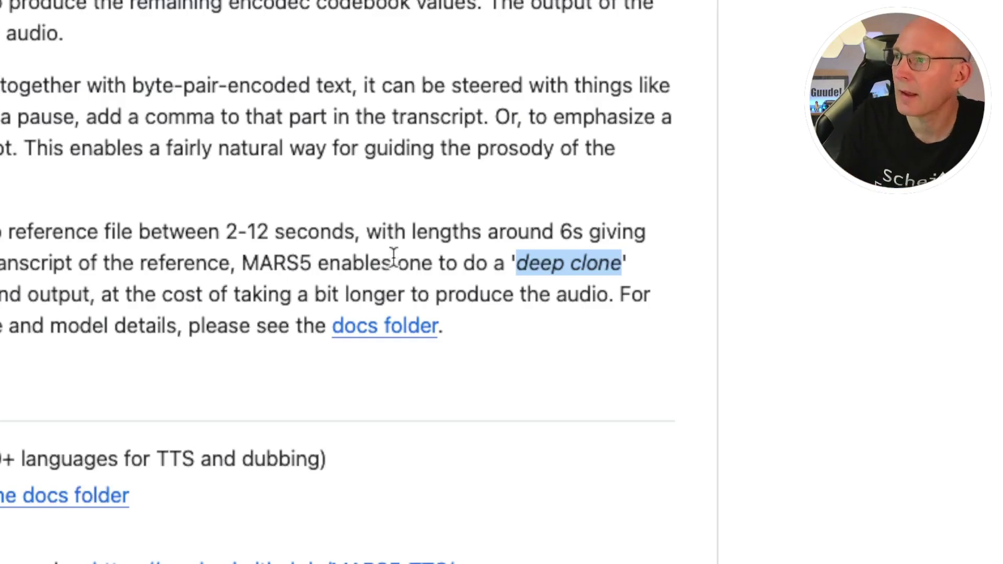
pyautogui.click(404, 260)
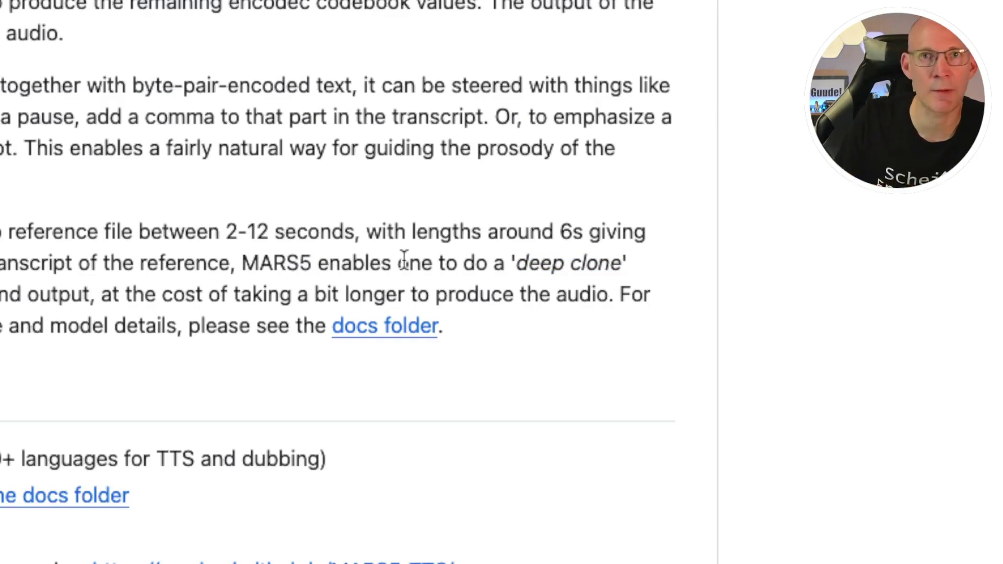
pyautogui.scroll(5, 430, 94)
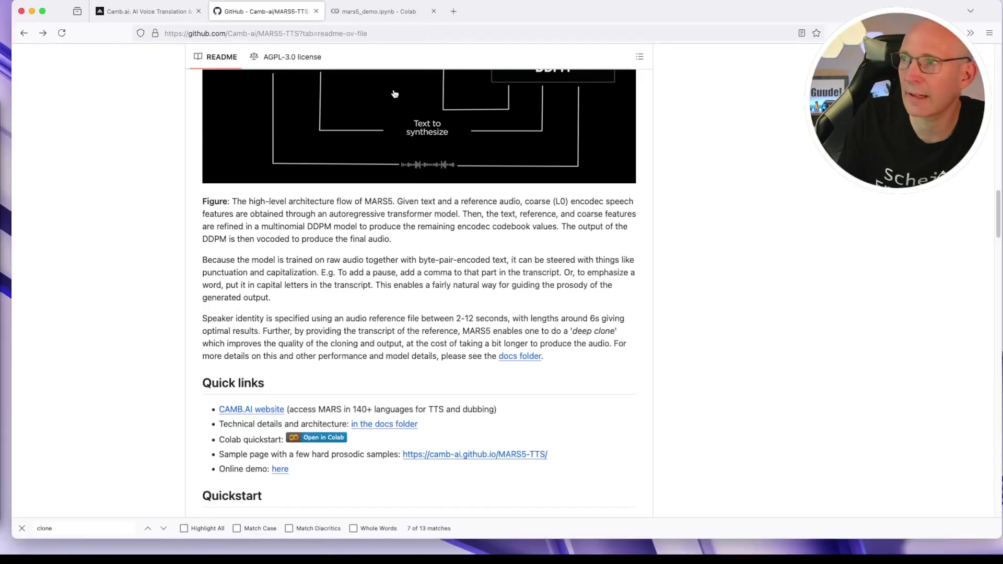
# - Highlight the Colab quickstart entry under Quick links and open its mars5_demo.ipynb notebook in a new browser tab
pyautogui.moveTo(242, 440); pyautogui.dragTo(341, 436)
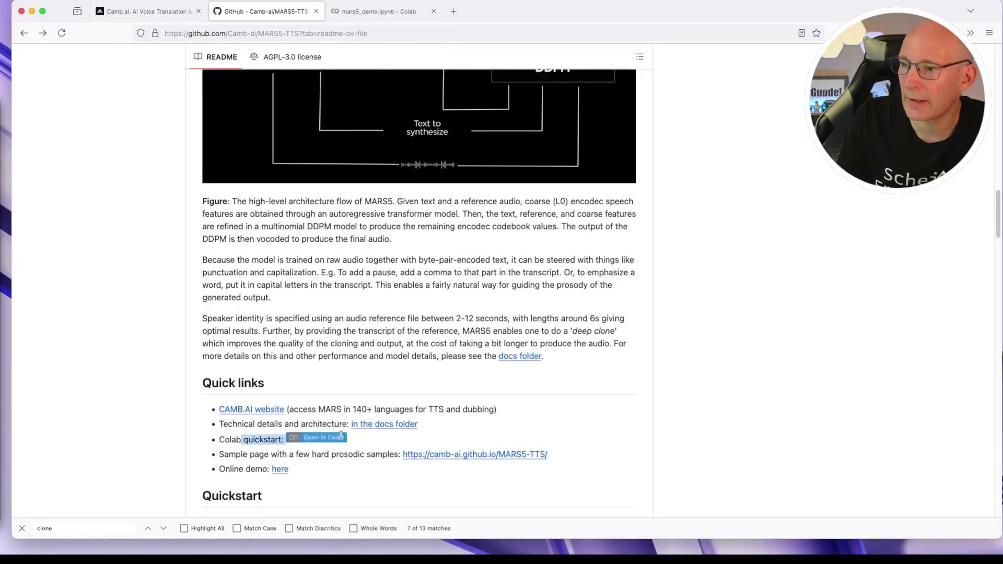
pyautogui.keyDown('super'); pyautogui.click(303, 441); pyautogui.keyUp('super')
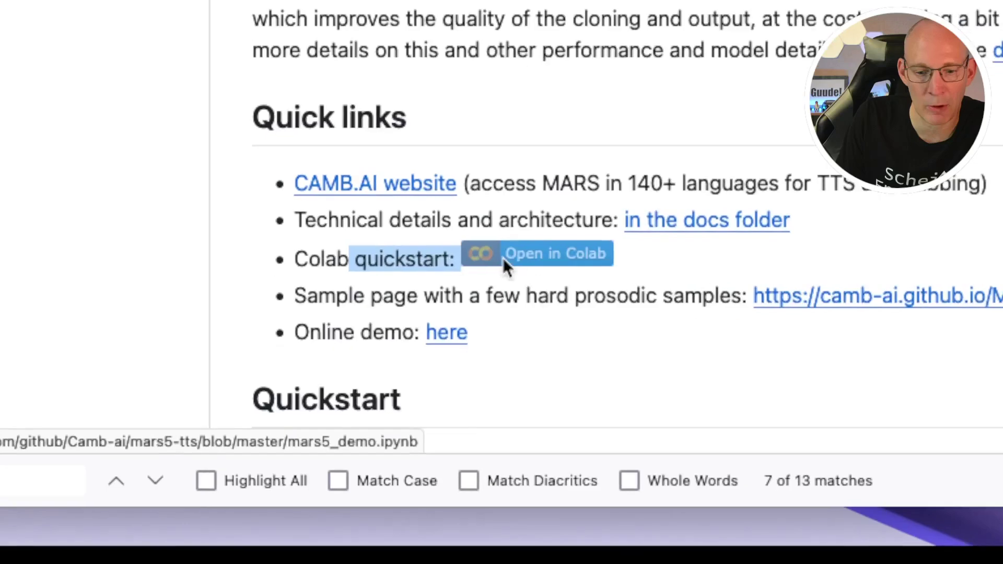
pyautogui.keyDown('super'); pyautogui.click(312, 440); pyautogui.keyUp('super')
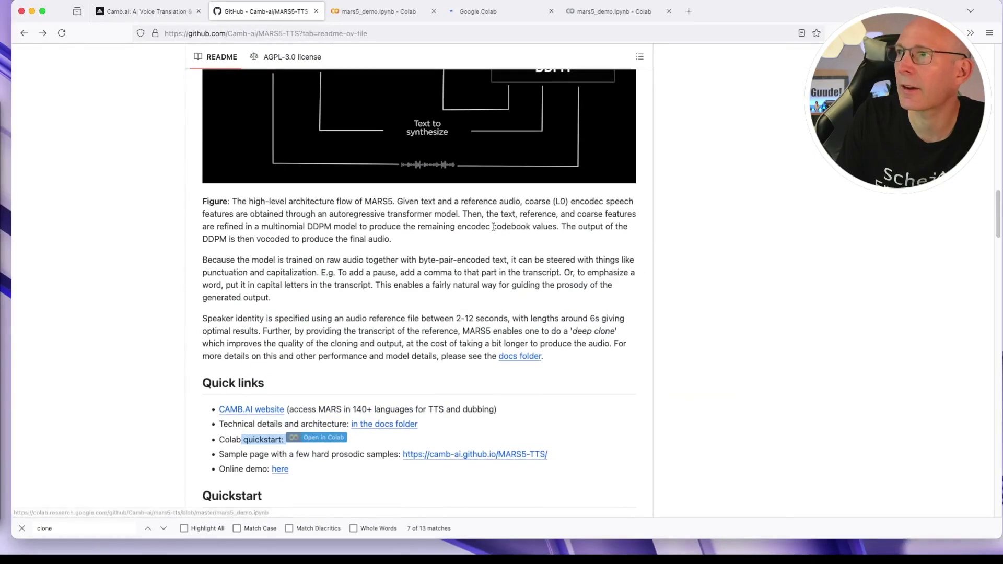
# - Switch to the already executed mars5_demo.ipynb notebook in Colab and highlight the './example2.wav' reference audio path
pyautogui.click(603, 11)
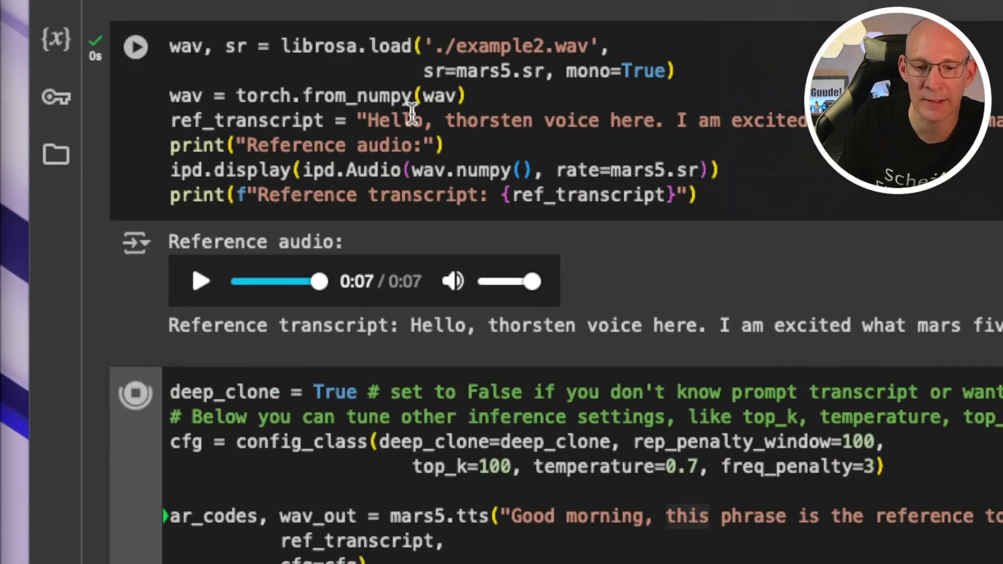
pyautogui.moveTo(434, 46); pyautogui.dragTo(578, 46)
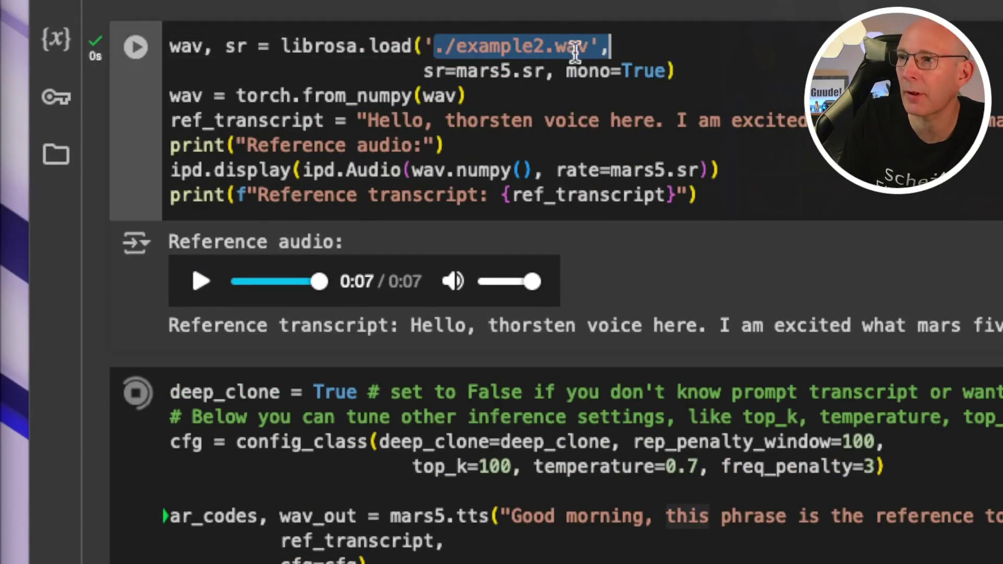
# - Highlight the ref_transcript sentence in the reference audio cell of the notebook
pyautogui.click(372, 121)
pyautogui.moveTo(380, 121); pyautogui.dragTo(815, 122)
pyautogui.moveTo(556, 255); pyautogui.dragTo(627, 268)
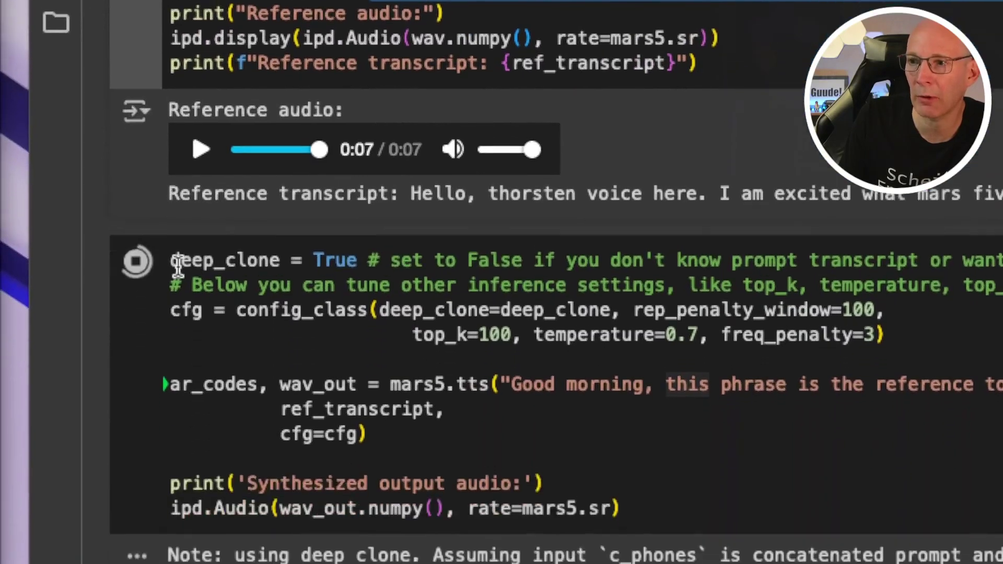
# - Highlight the deep_clone = True setting in the synthesis cell and play the reference audio clip
pyautogui.moveTo(179, 256); pyautogui.dragTo(357, 256)
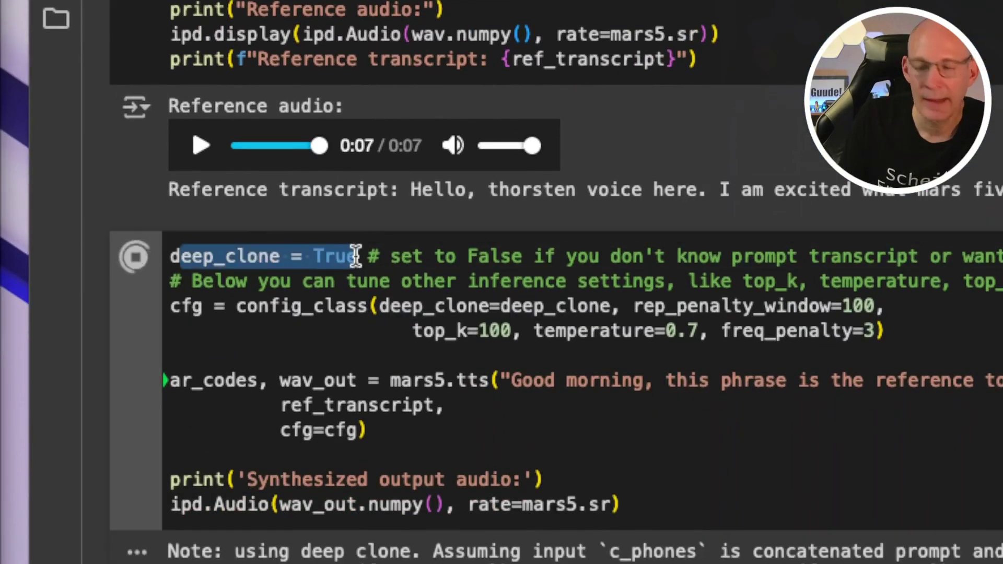
pyautogui.click(192, 144)
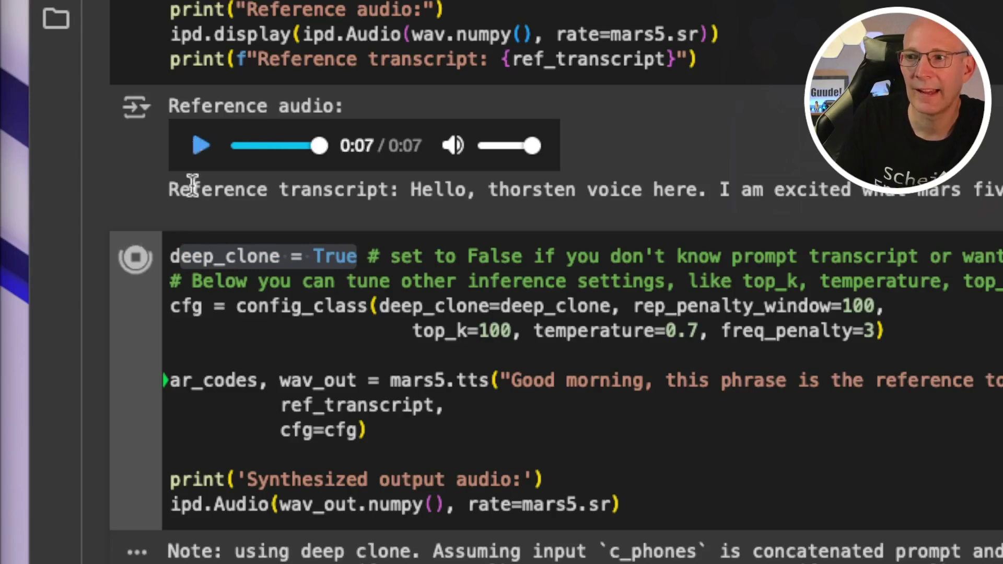
pyautogui.click(268, 281)
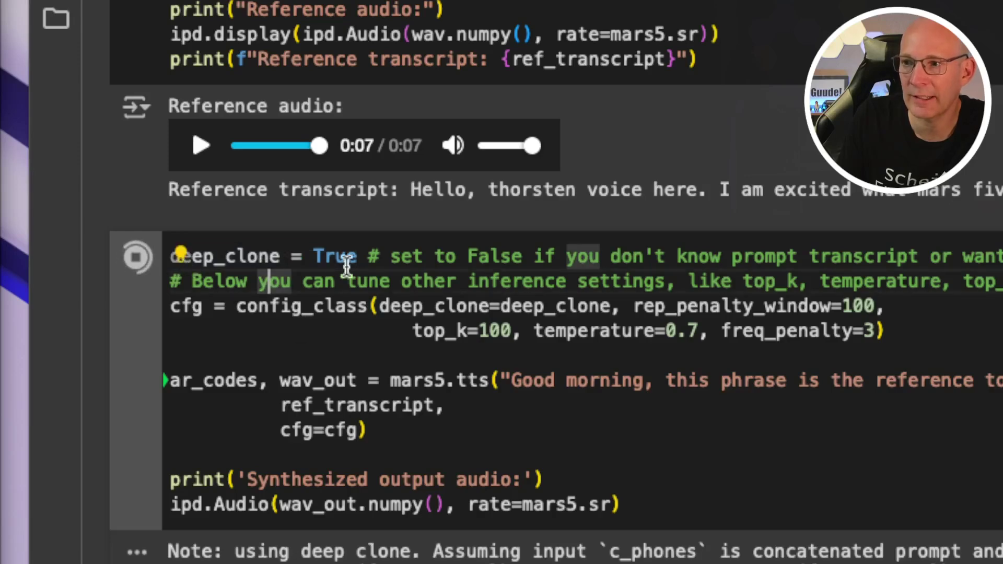
pyautogui.moveTo(367, 256); pyautogui.dragTo(188, 251)
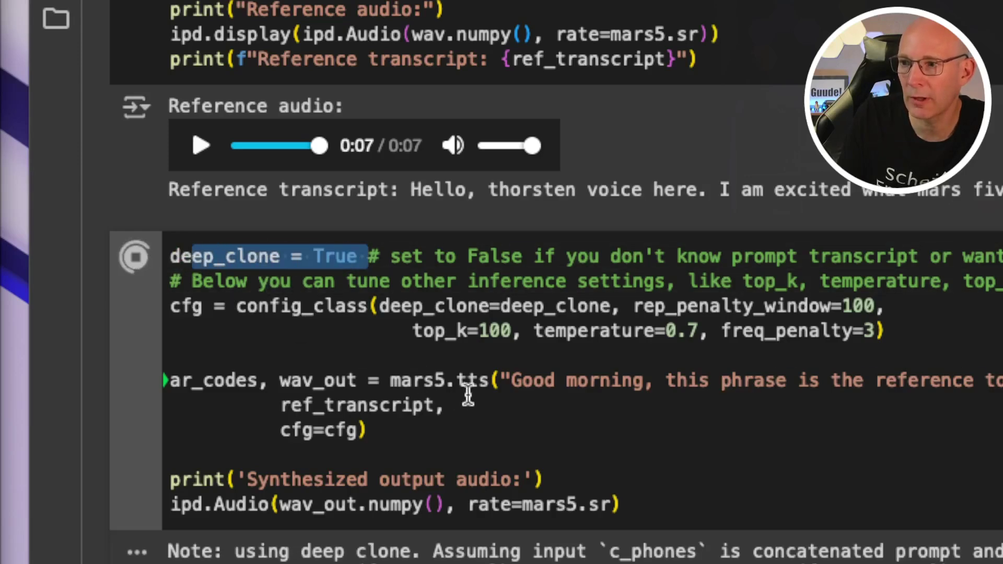
# - Highlight the "Good morning, this phrase is the reference to compare..." text passed to mars5.tts, then clear the selection
pyautogui.click(497, 380)
pyautogui.moveTo(496, 380); pyautogui.dragTo(1002, 395)
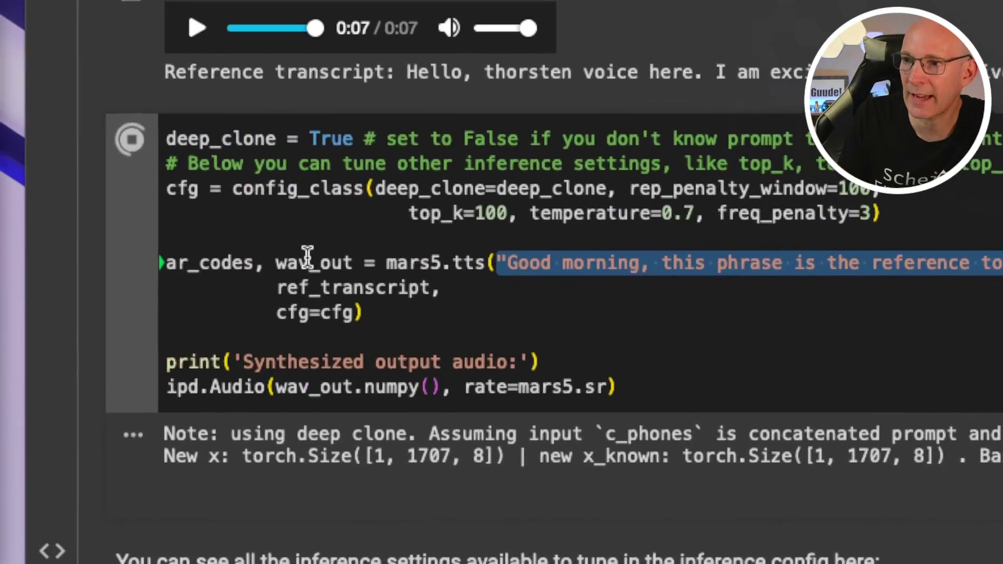
pyautogui.click(299, 260)
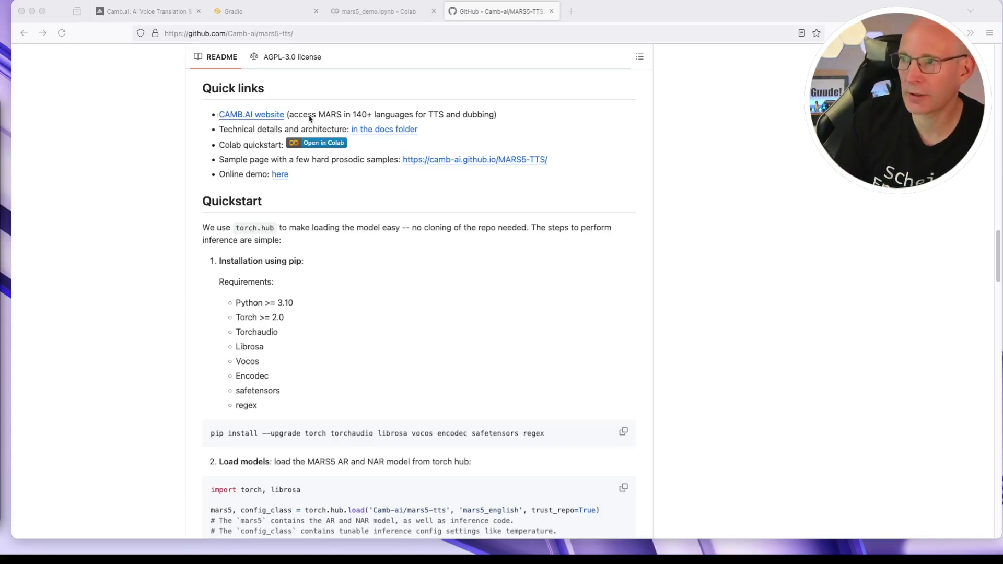
# - Highlight "in 140+ languages for TTS and dubbing" and the Colab quickstart entry under Quick links in the MARS5-TTS GitHub README
pyautogui.moveTo(346, 114); pyautogui.dragTo(377, 114)
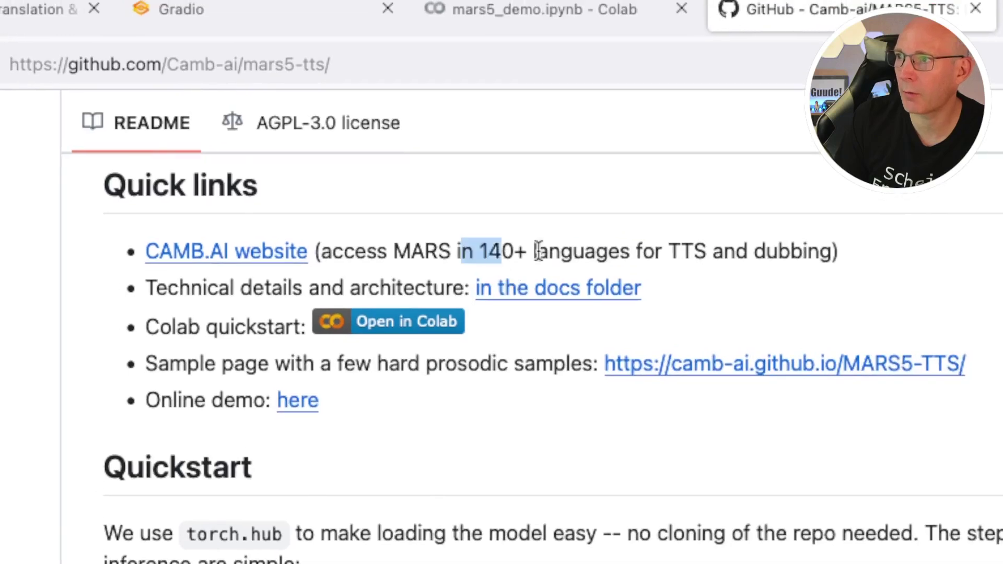
pyautogui.moveTo(538, 250); pyautogui.dragTo(762, 245)
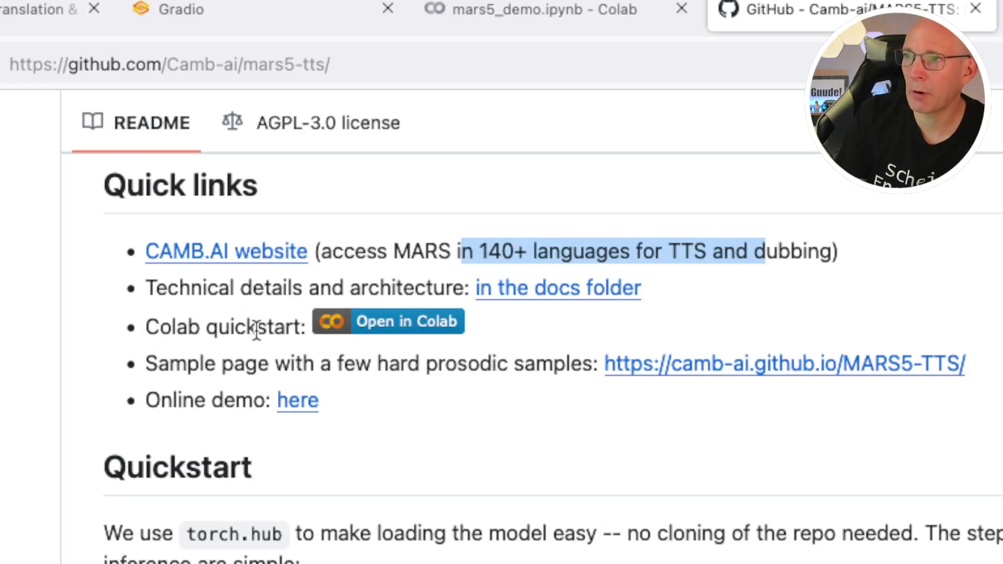
pyautogui.moveTo(258, 328); pyautogui.dragTo(177, 328)
# - Check the running mars5_demo.ipynb notebook in Colab, then return to the MARS5-TTS GitHub README
pyautogui.click(549, 16)
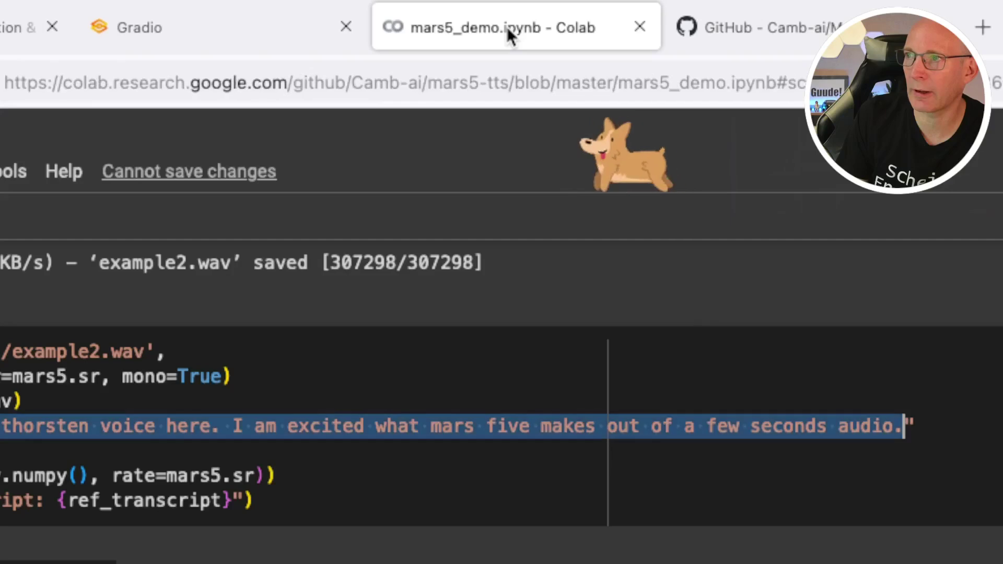
pyautogui.click(281, 325)
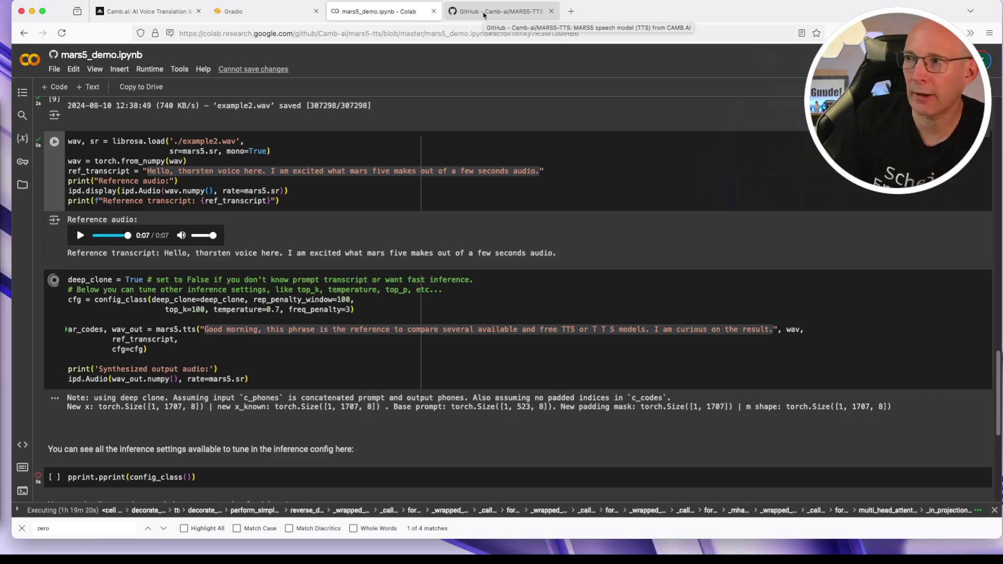
pyautogui.click(484, 14)
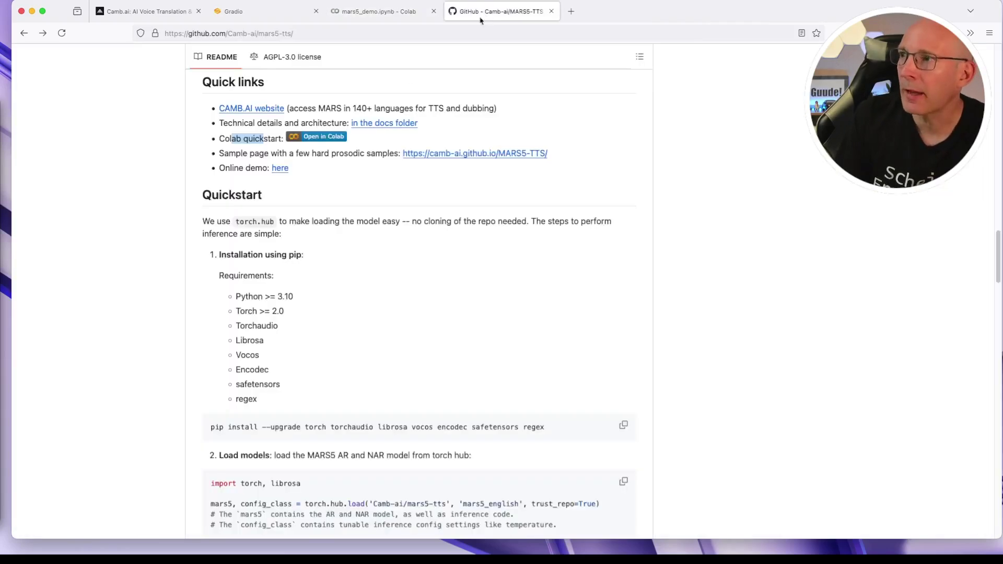
# - Look at the MARS5 online demo in the Gradio browser tab, then return to the GitHub README
pyautogui.click(232, 170)
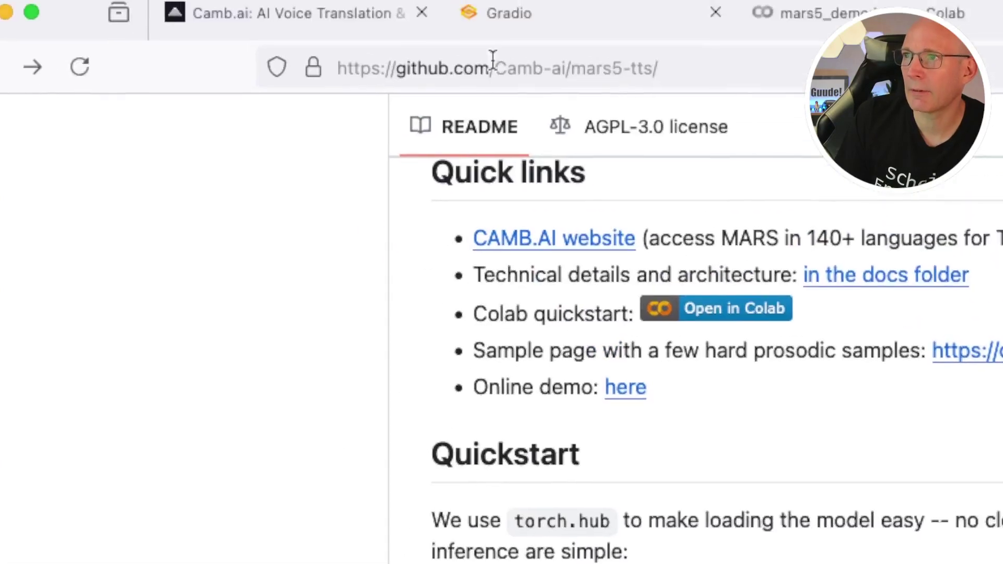
pyautogui.click(504, 30)
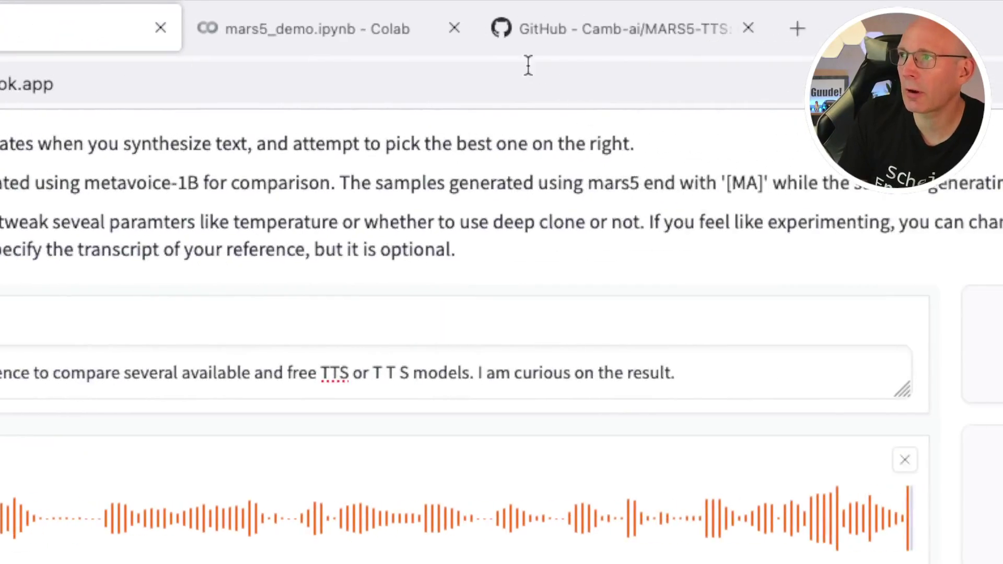
pyautogui.click(523, 30)
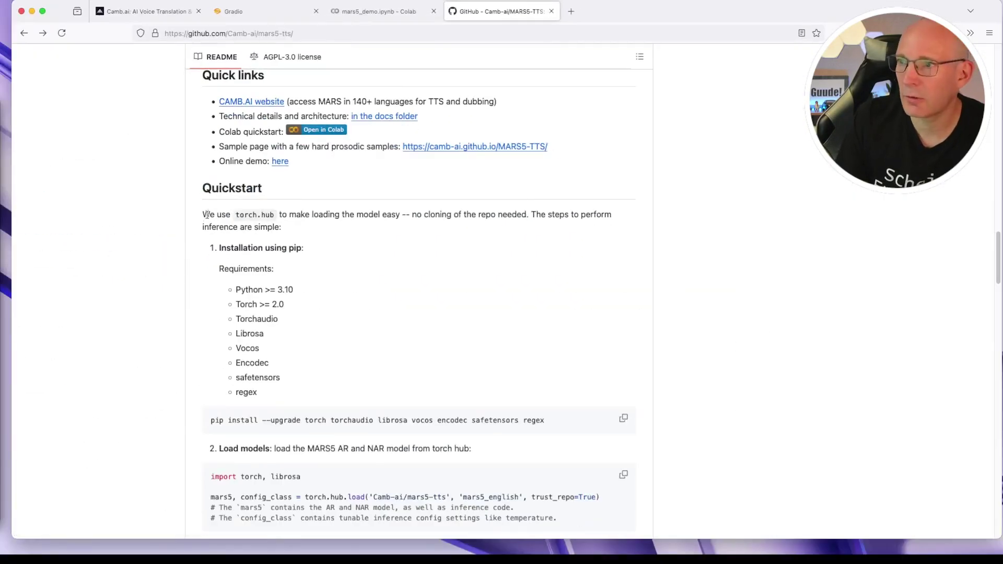
# - Highlight the Quickstart heading, the word "pip" in the installation step and the Requirements label in the README
pyautogui.doubleClick(232, 187)
pyautogui.click(232, 187)
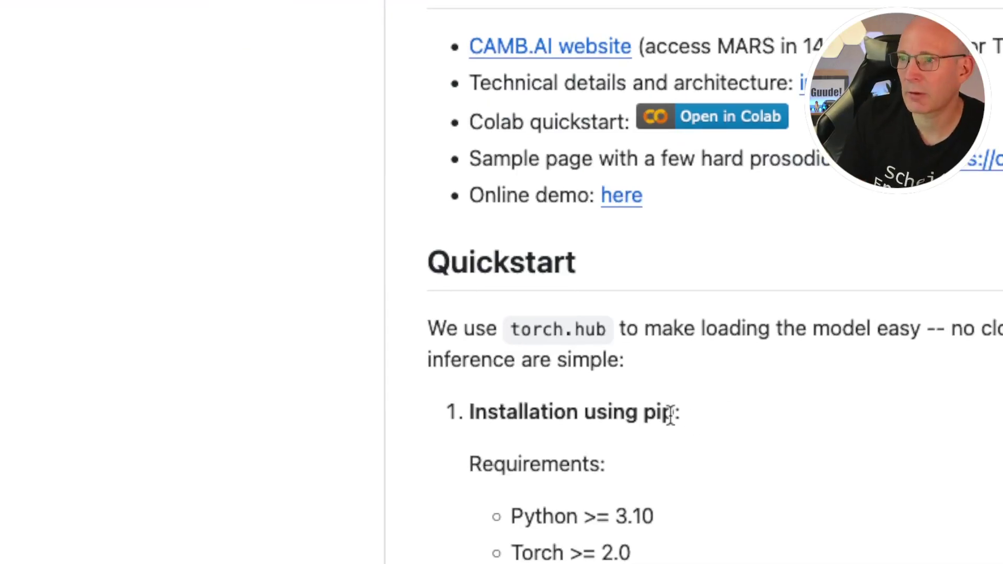
pyautogui.moveTo(674, 416); pyautogui.dragTo(645, 417)
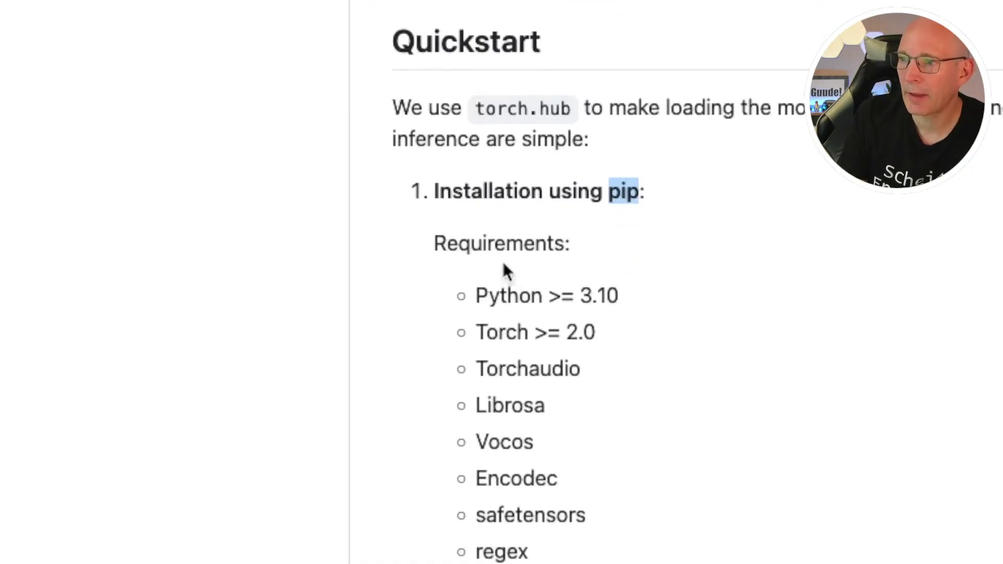
pyautogui.doubleClick(522, 254)
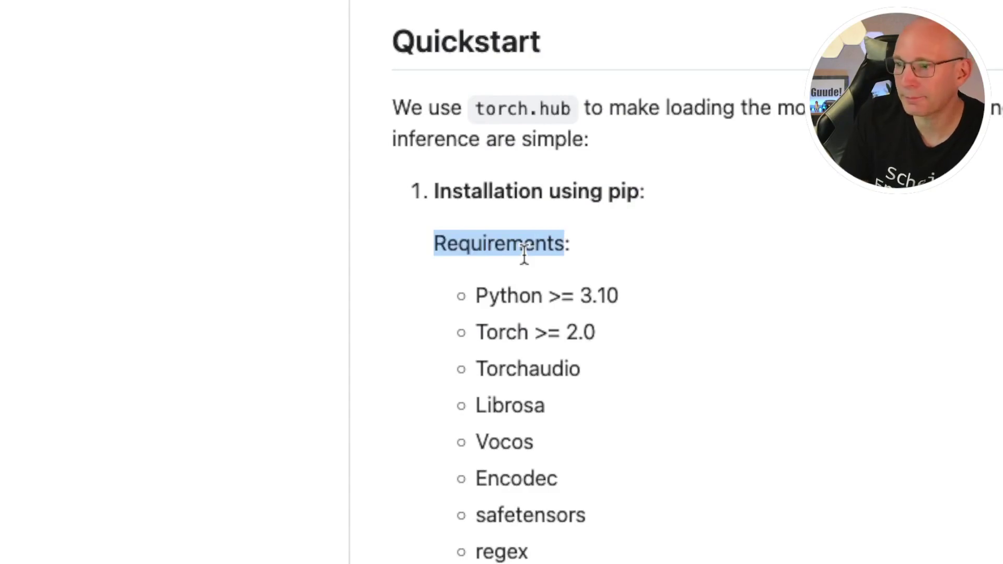
# - Read through the README's quickstart instructions, from loading models and picking a reference to synthesis, quality tips and Docker
pyautogui.scroll(-3, 524, 256)
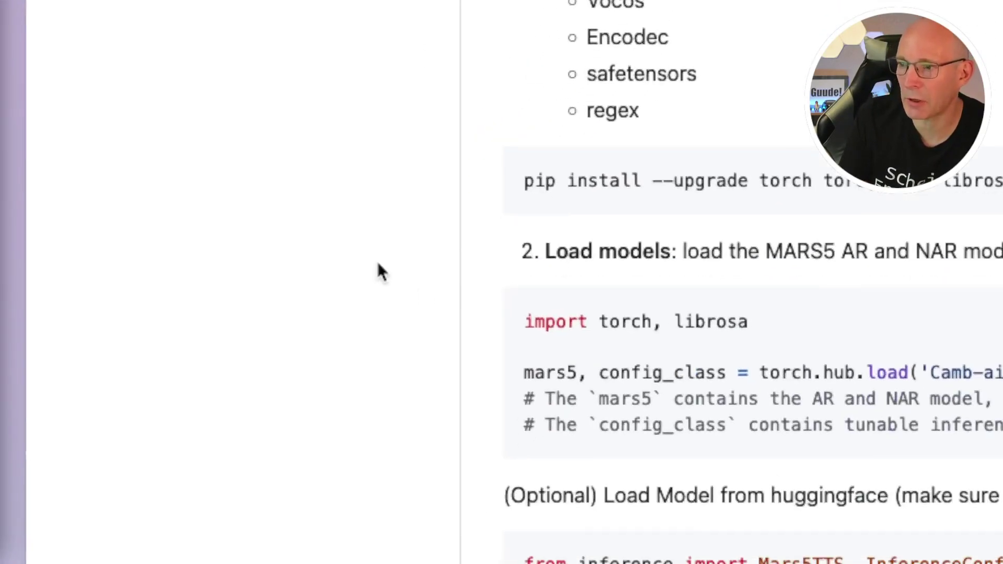
pyautogui.scroll(-3, 469, 282)
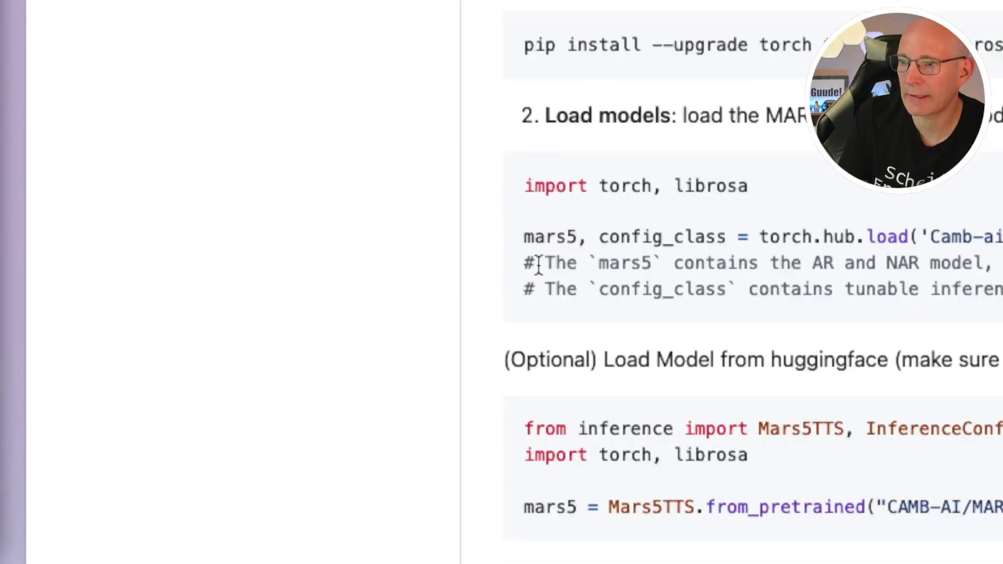
pyautogui.scroll(-1, 538, 264)
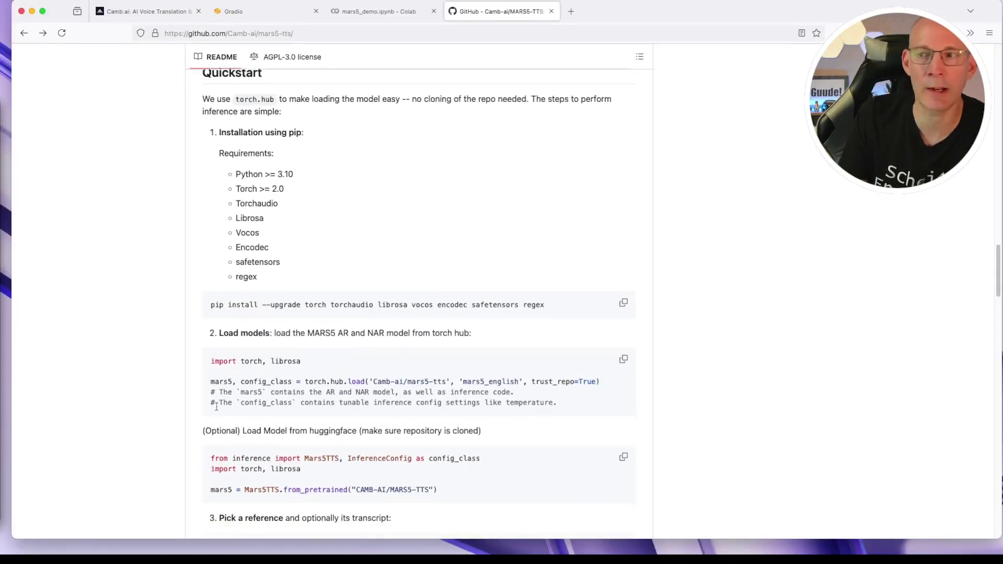
pyautogui.scroll(-5, 217, 407)
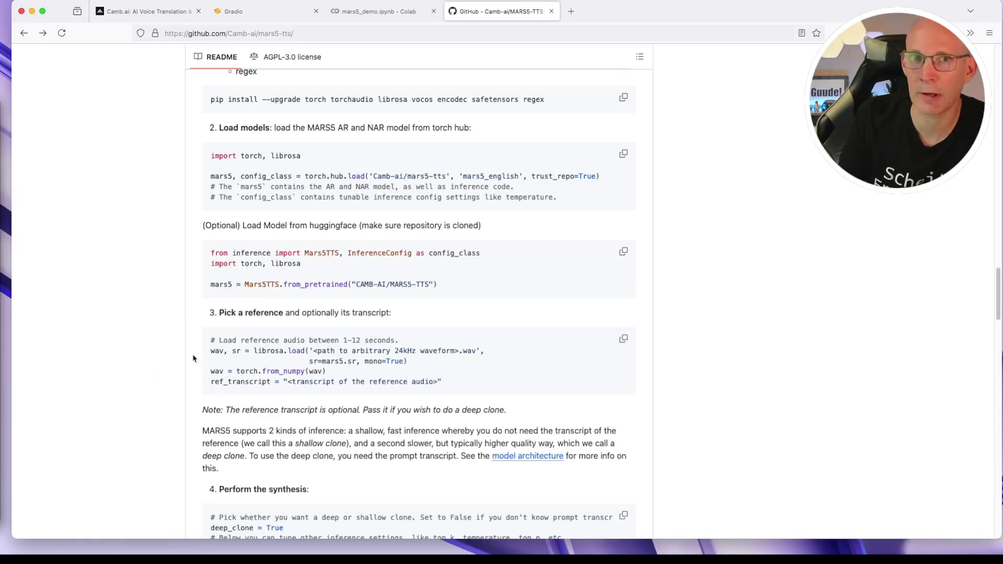
pyautogui.scroll(-5, 192, 358)
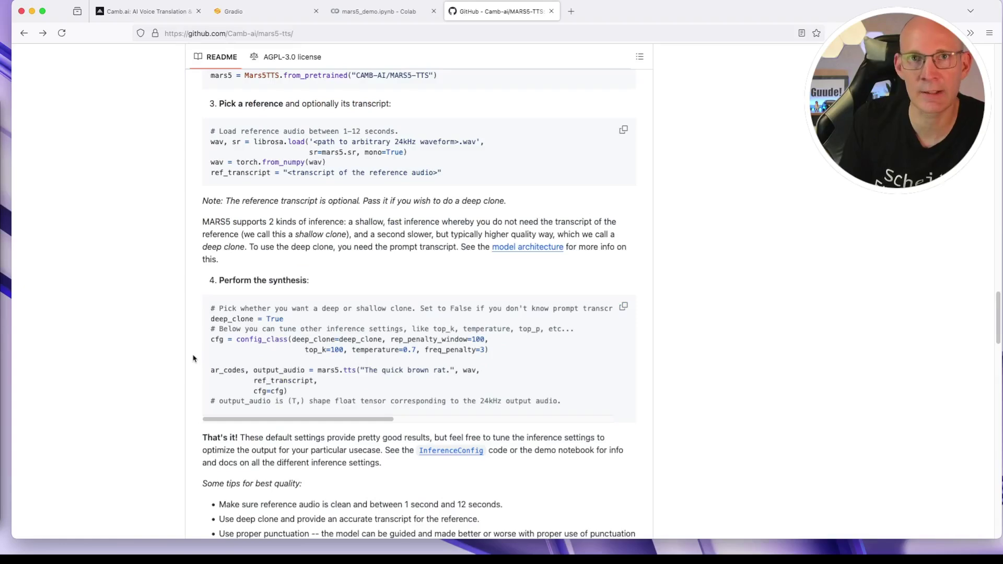
pyautogui.scroll(-4, 193, 359)
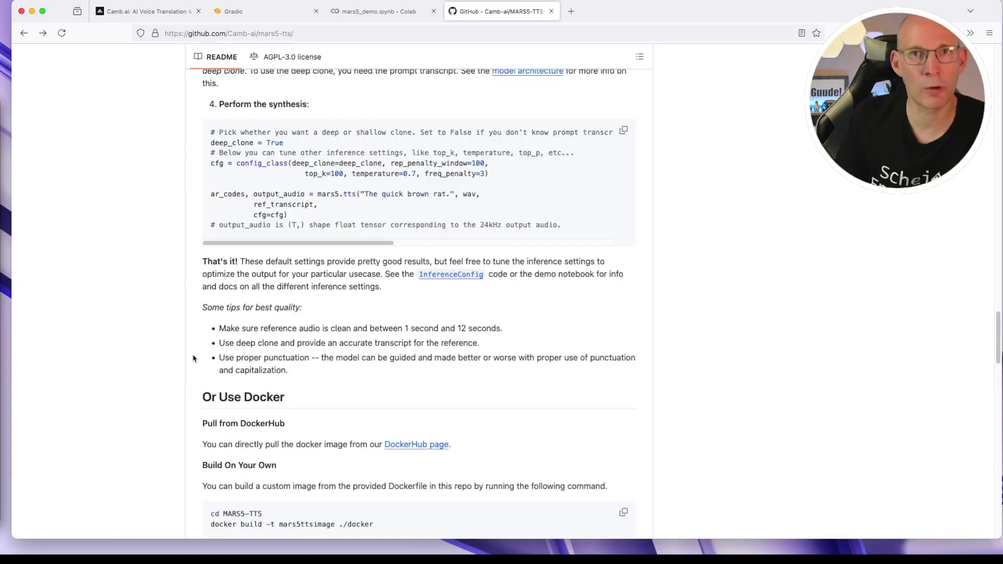
pyautogui.scroll(-5, 196, 392)
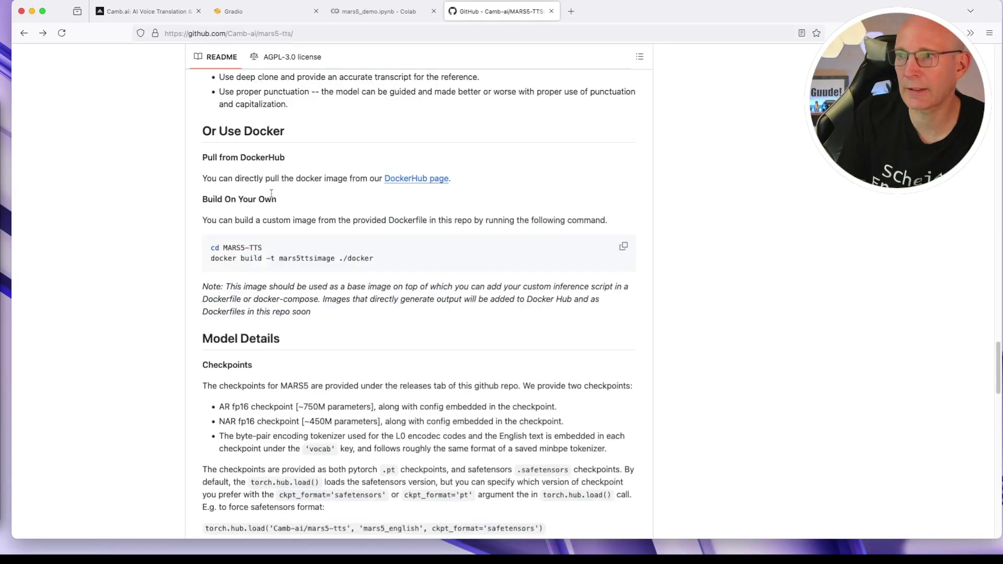
# - Highlight the "Or Use Docker" heading and the docker build -t mars5ttsimage ./docker command, then clear the selection
pyautogui.moveTo(212, 132); pyautogui.dragTo(273, 130)
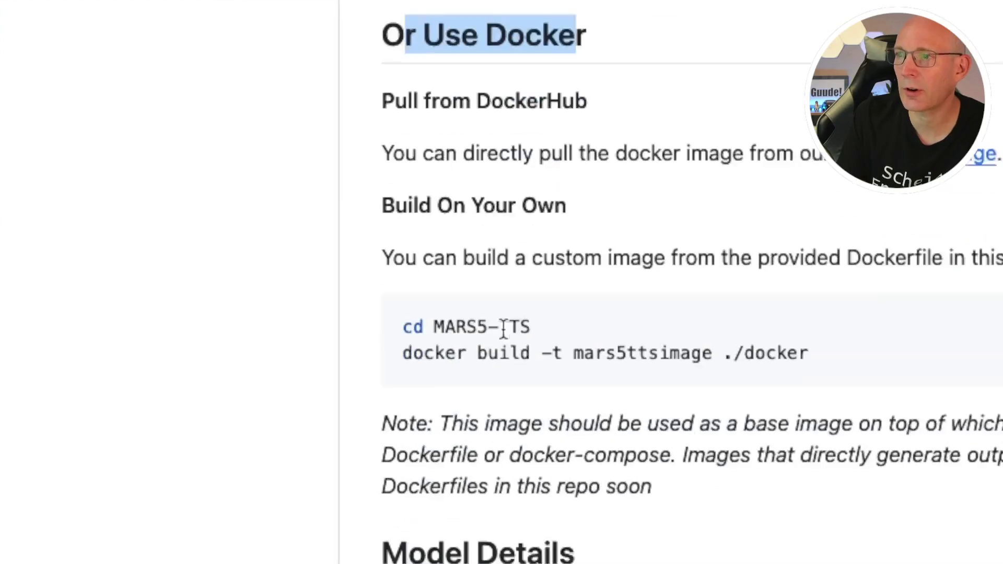
pyautogui.moveTo(486, 251); pyautogui.dragTo(874, 256)
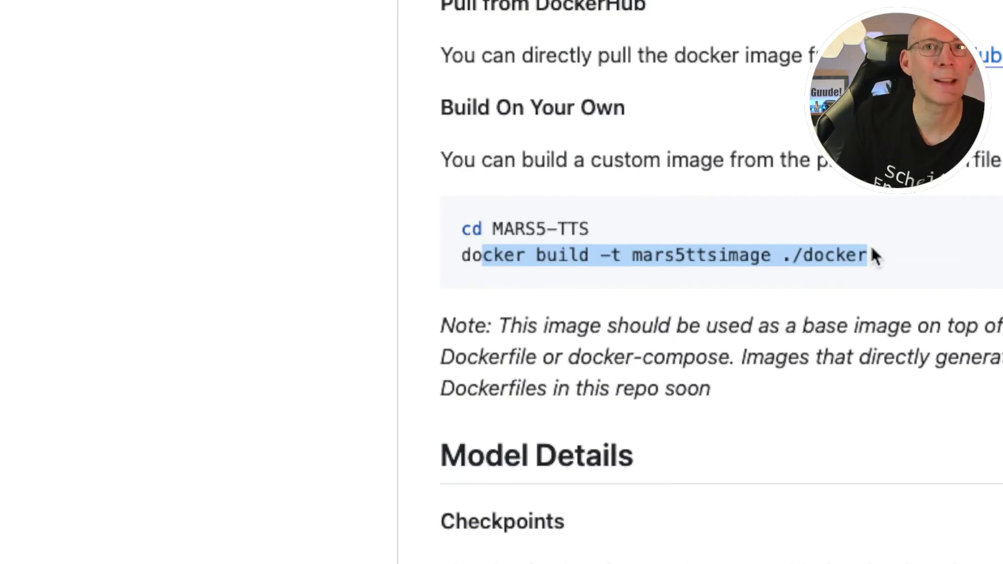
pyautogui.click(712, 262)
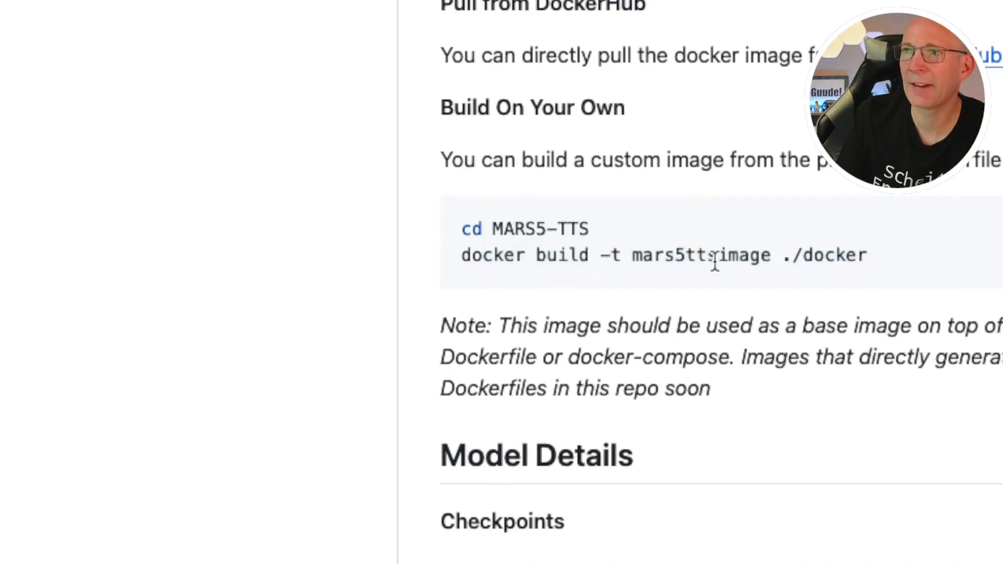
# - Open the Dockerfile in the docker folder of the MARS5-TTS repository
pyautogui.scroll(5, 711, 259)
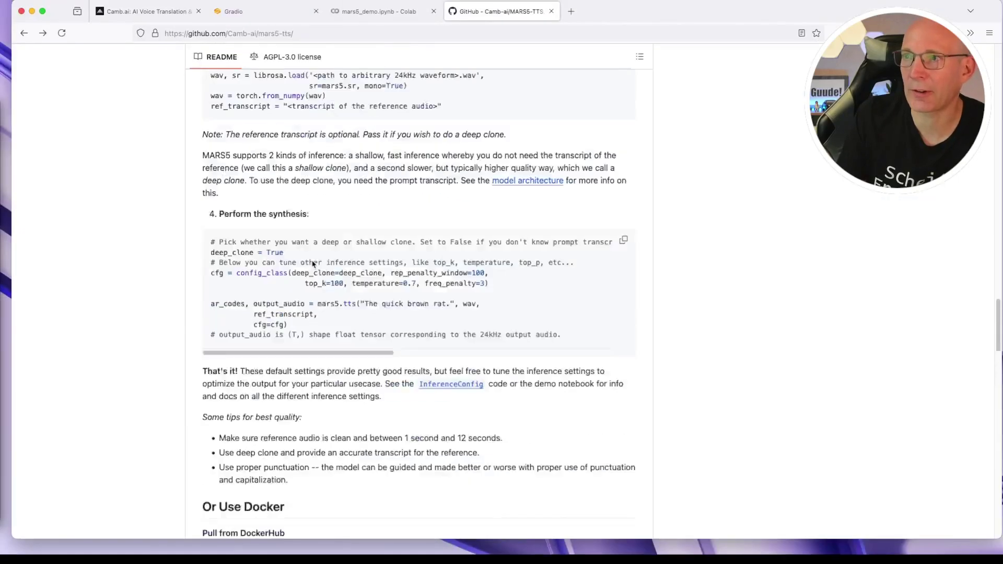
pyautogui.scroll(20, 313, 262)
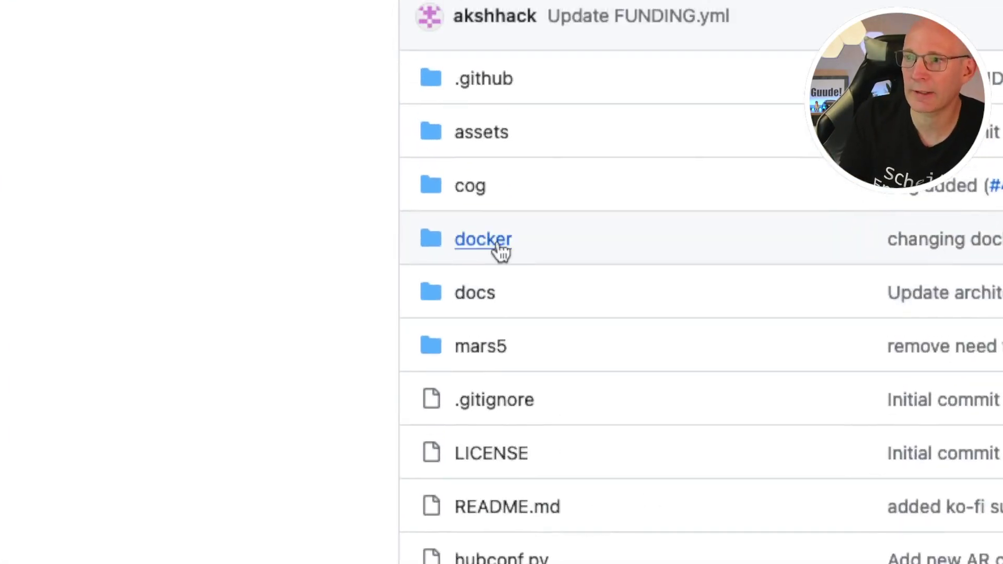
pyautogui.click(490, 180)
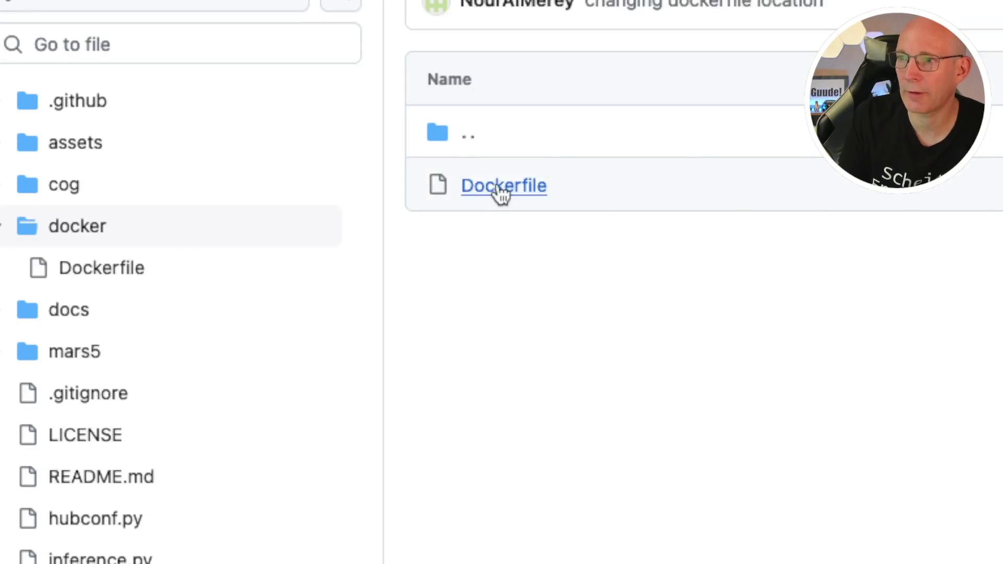
pyautogui.click(497, 186)
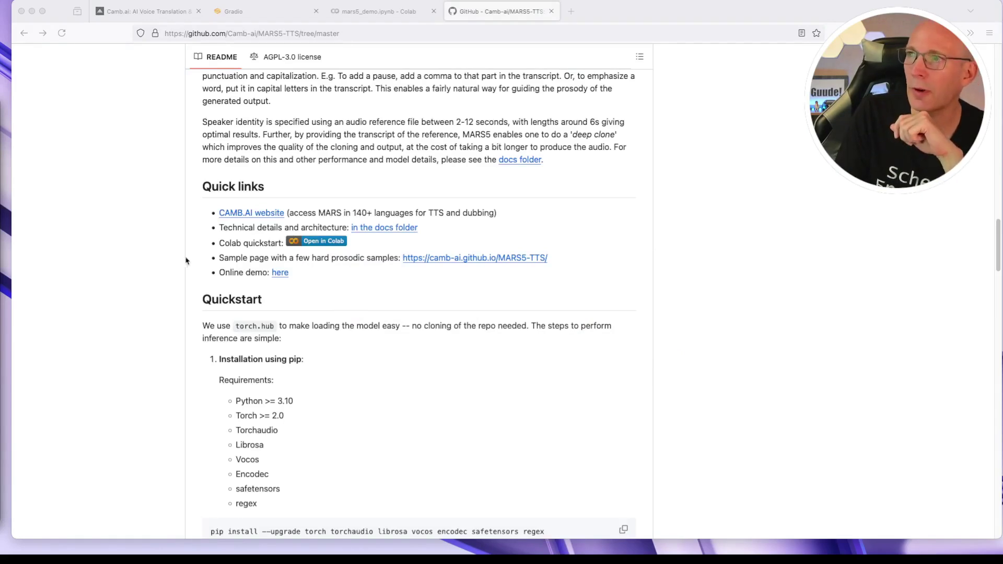
# - Switch to the mars5_demo.ipynb notebook in Colab and highlight the "Good morning" phrase in the still executing synthesis cell
pyautogui.click(365, 11)
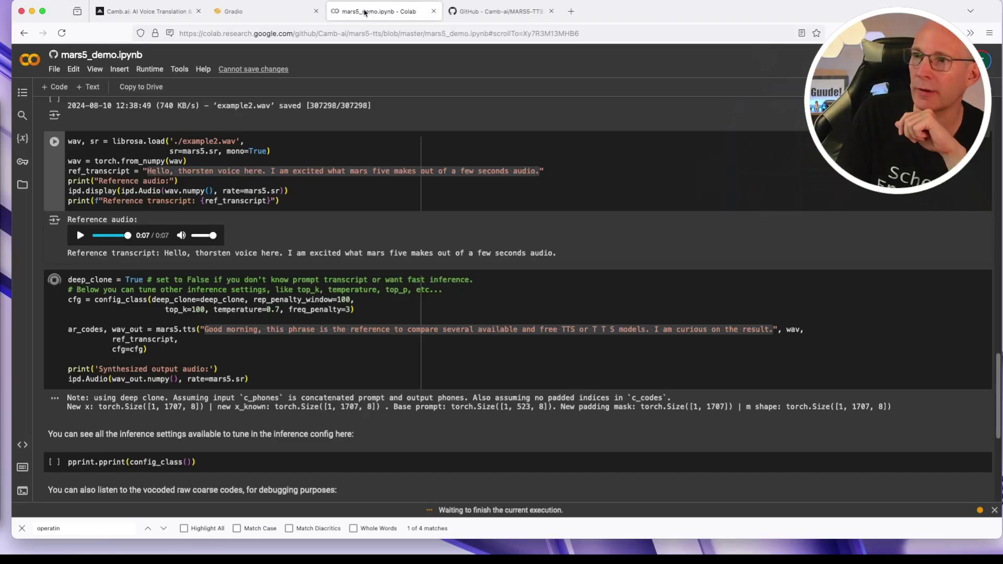
pyautogui.click(76, 289)
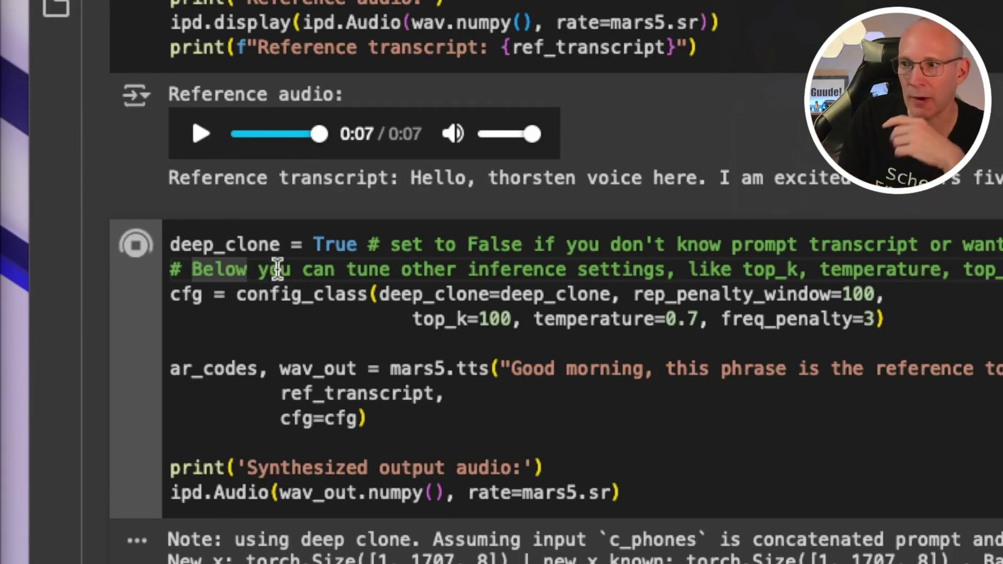
pyautogui.moveTo(510, 370); pyautogui.dragTo(1002, 374)
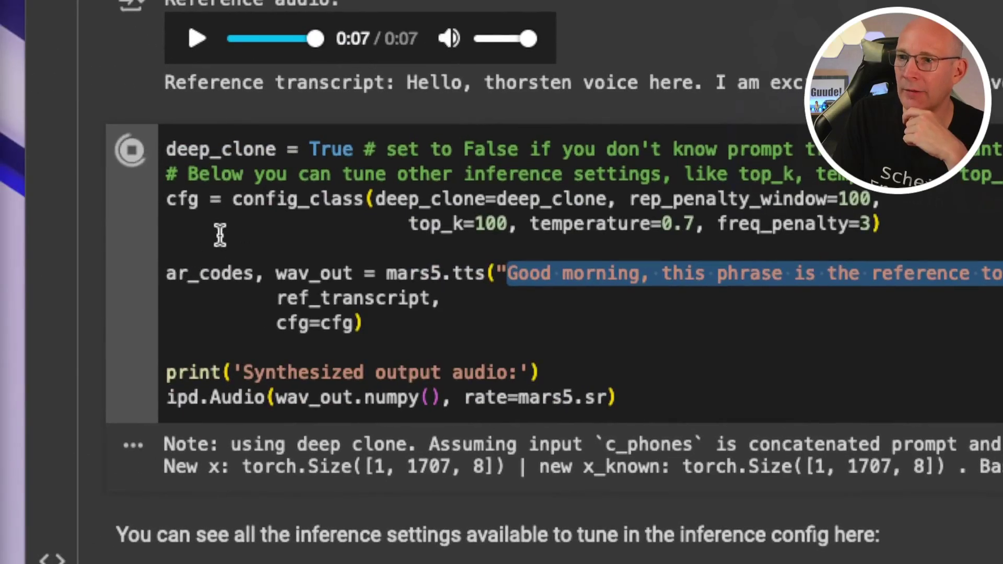
# - Return to the MARS5-TTS README on GitHub and open the online demo from the Quick links section
pyautogui.click(219, 235)
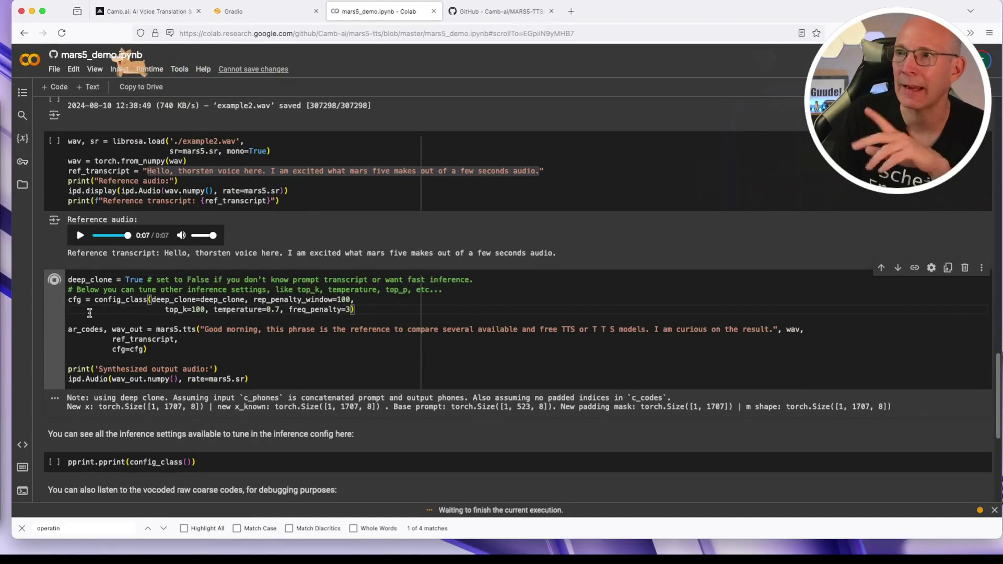
pyautogui.click(493, 13)
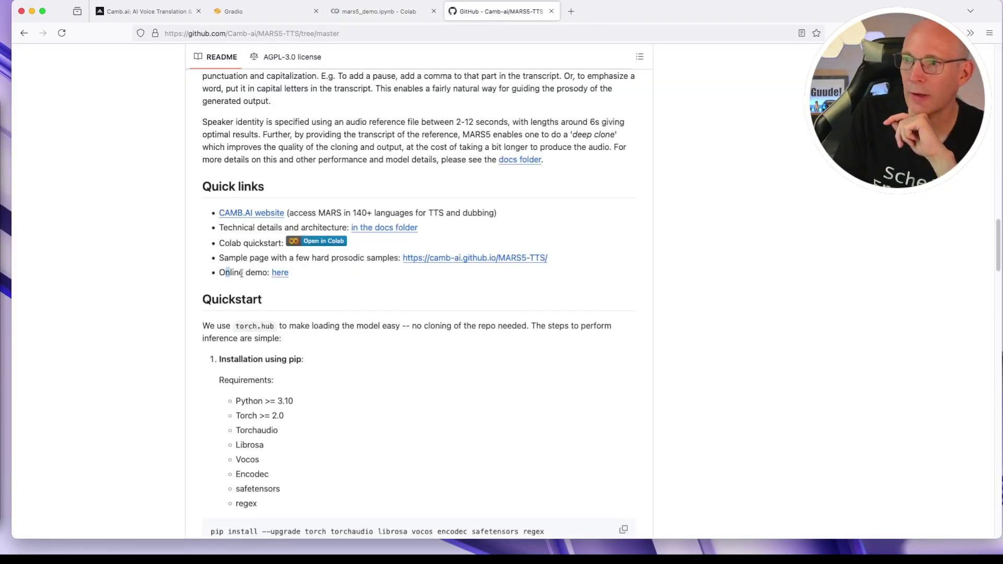
pyautogui.moveTo(464, 255); pyautogui.dragTo(566, 256)
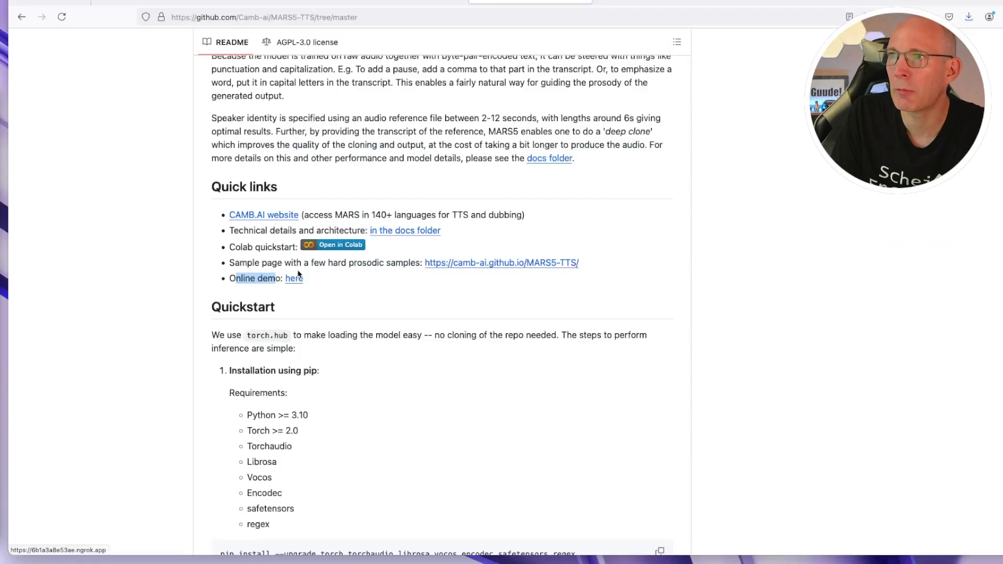
pyautogui.click(299, 276)
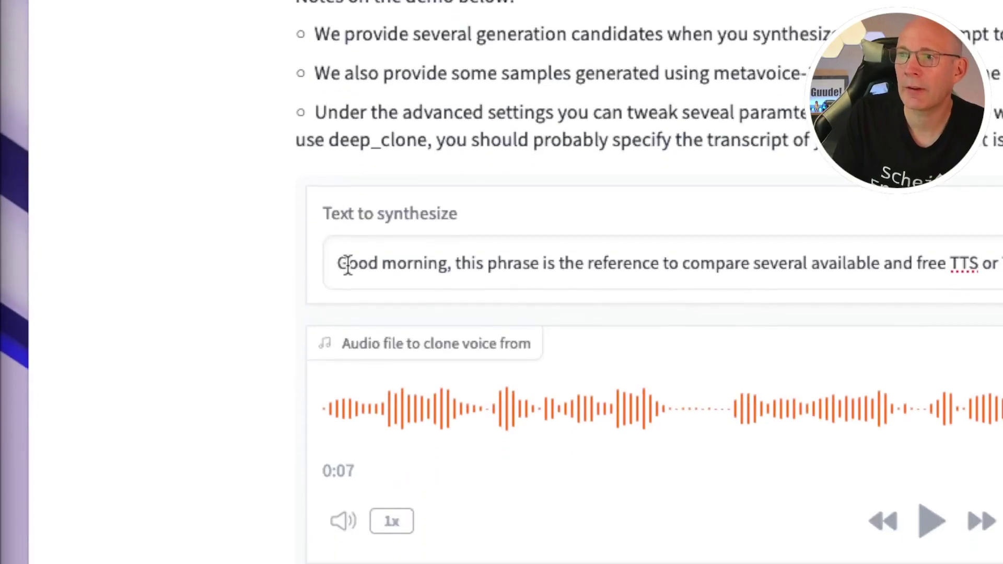
# - In the prepared MARS5 Gradio demo, highlight the "Good morning" text to synthesize and play the uploaded reference audio
pyautogui.moveTo(341, 264); pyautogui.dragTo(793, 269)
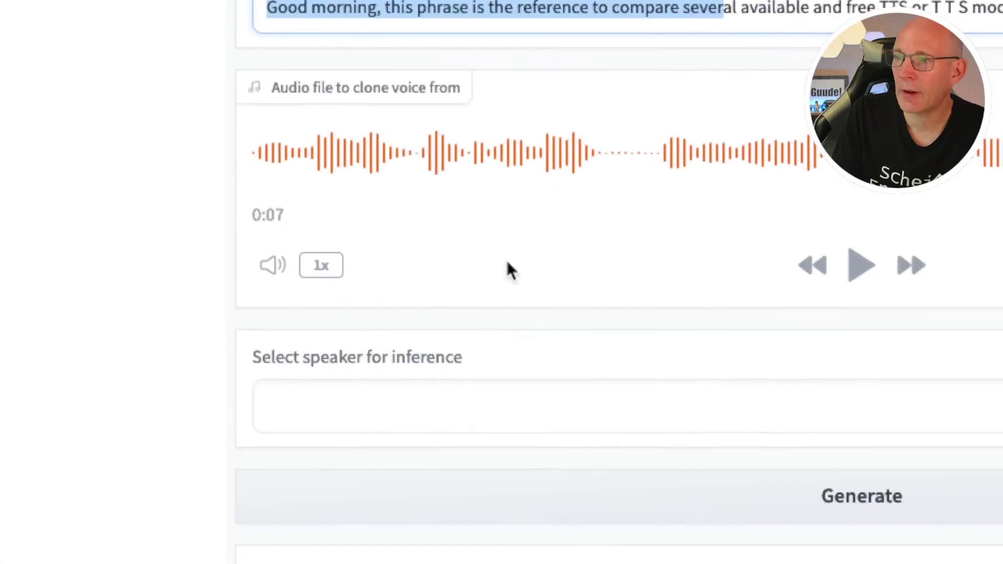
pyautogui.click(865, 271)
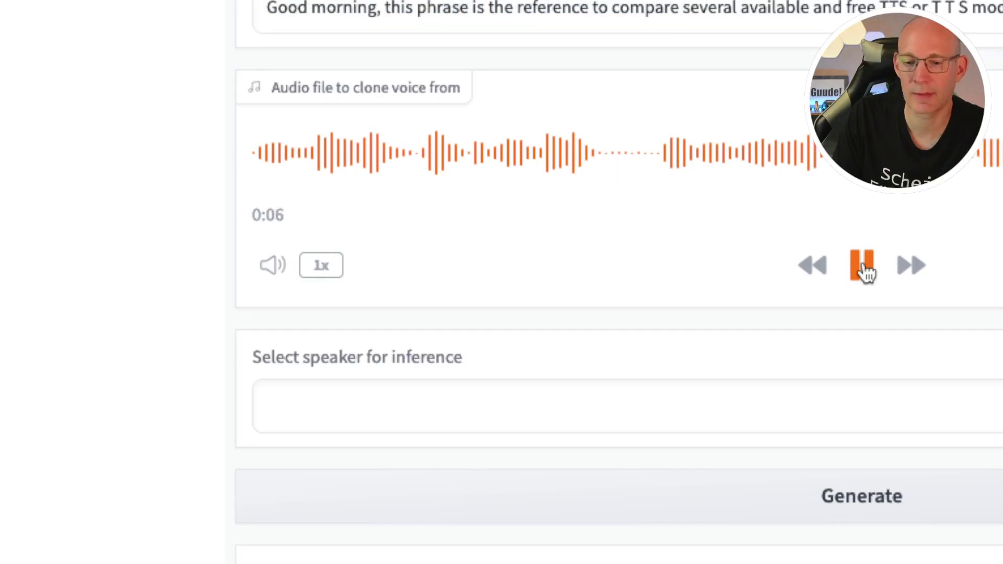
pyautogui.click(862, 267)
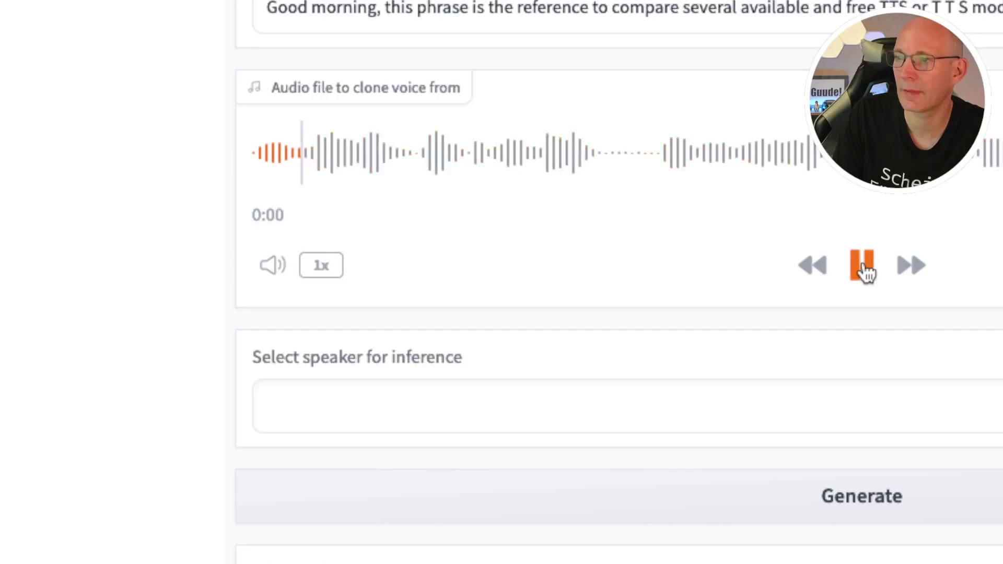
pyautogui.click(862, 266)
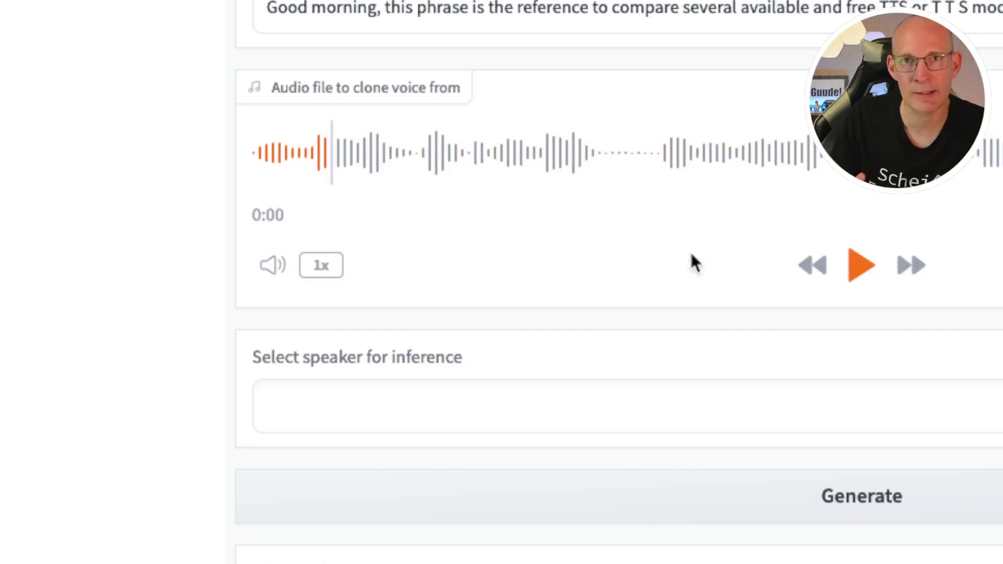
# - Highlight the "Transcript of voice reference" label and its text in the demo's Advanced Settings
pyautogui.scroll(-2, 577, 293)
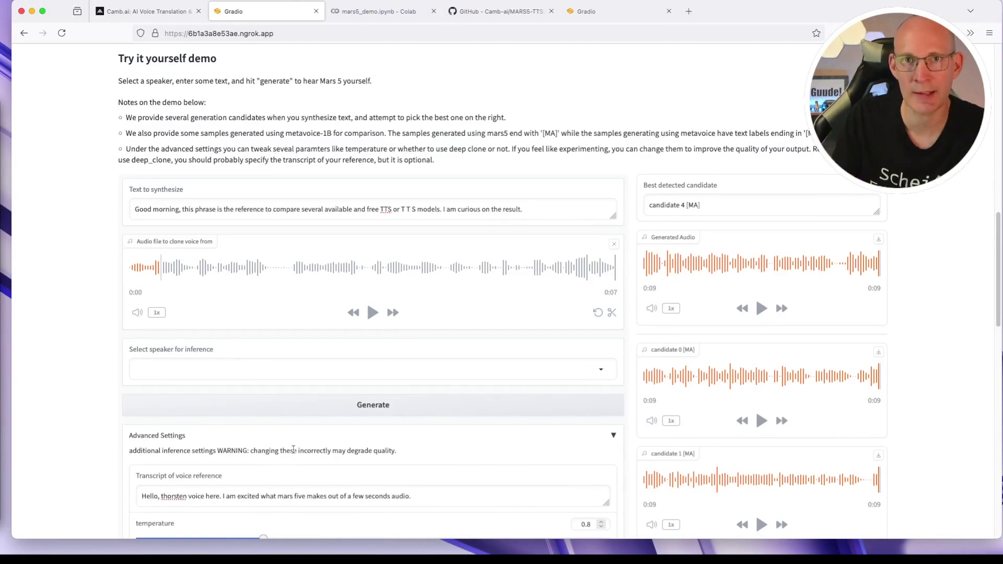
pyautogui.scroll(-3, 262, 483)
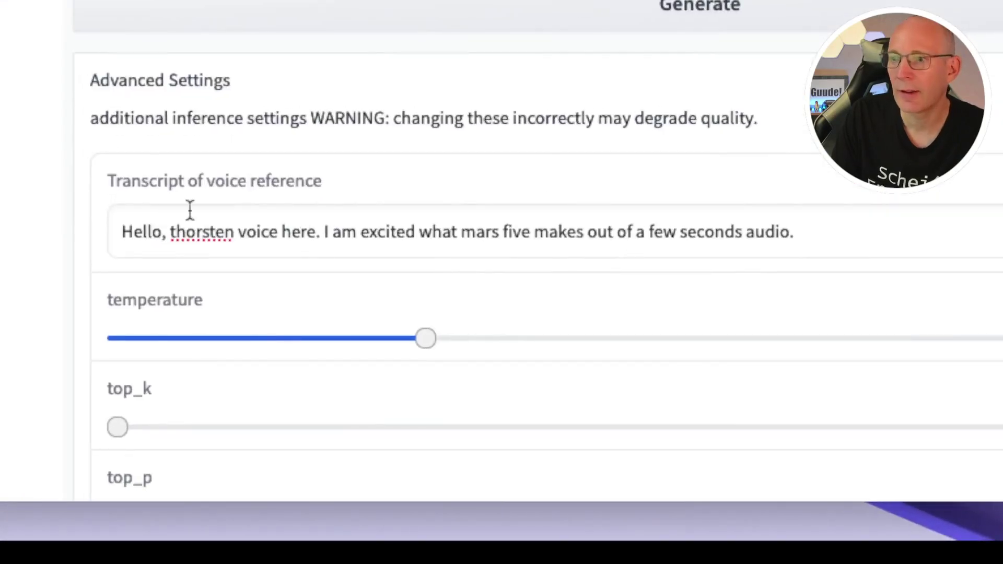
pyautogui.moveTo(165, 191); pyautogui.dragTo(332, 190)
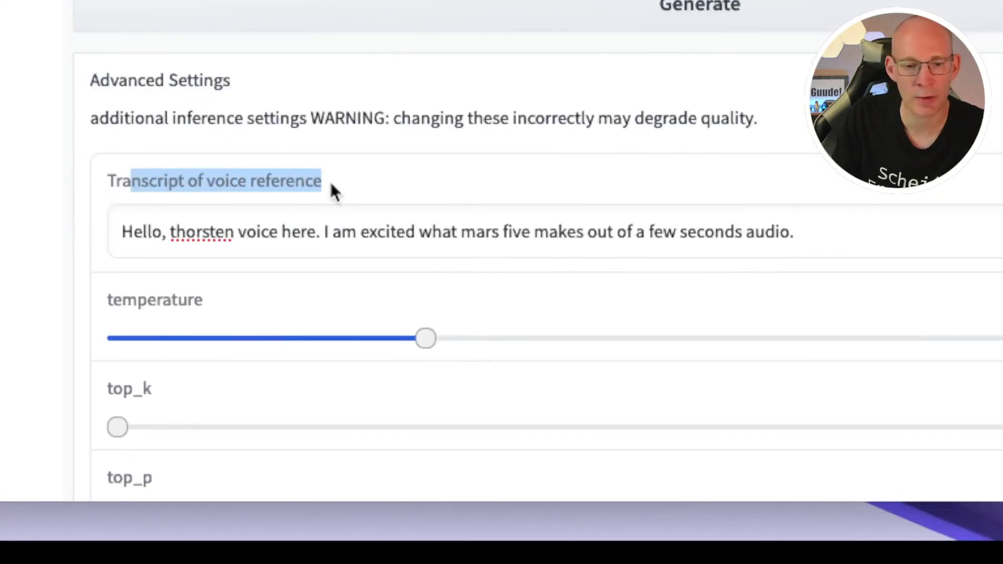
pyautogui.moveTo(291, 232); pyautogui.dragTo(510, 233)
pyautogui.click(509, 236)
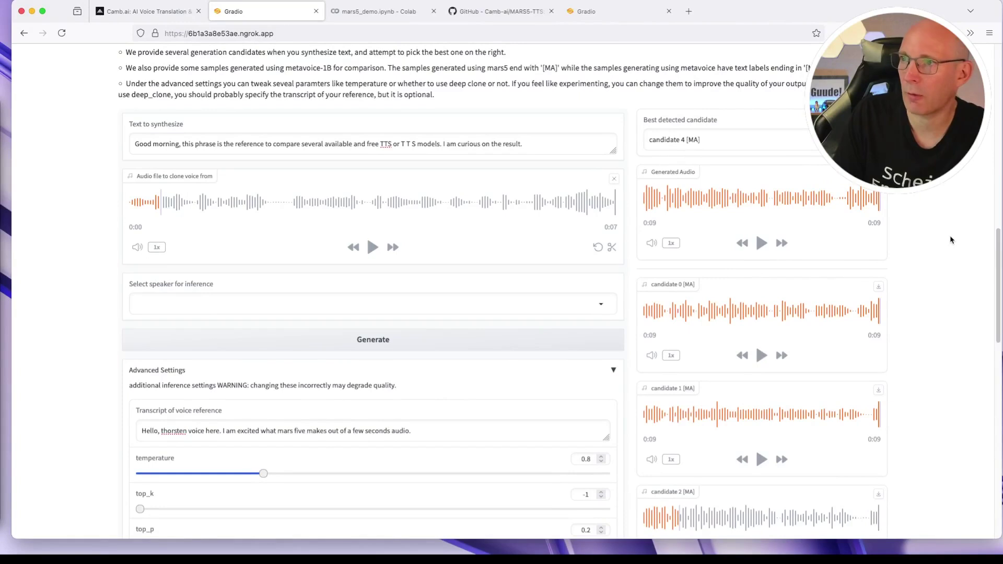
# - Look over the generated candidates, play the best generated audio, and compare it with part of the reference recording
pyautogui.scroll(-1, 951, 240)
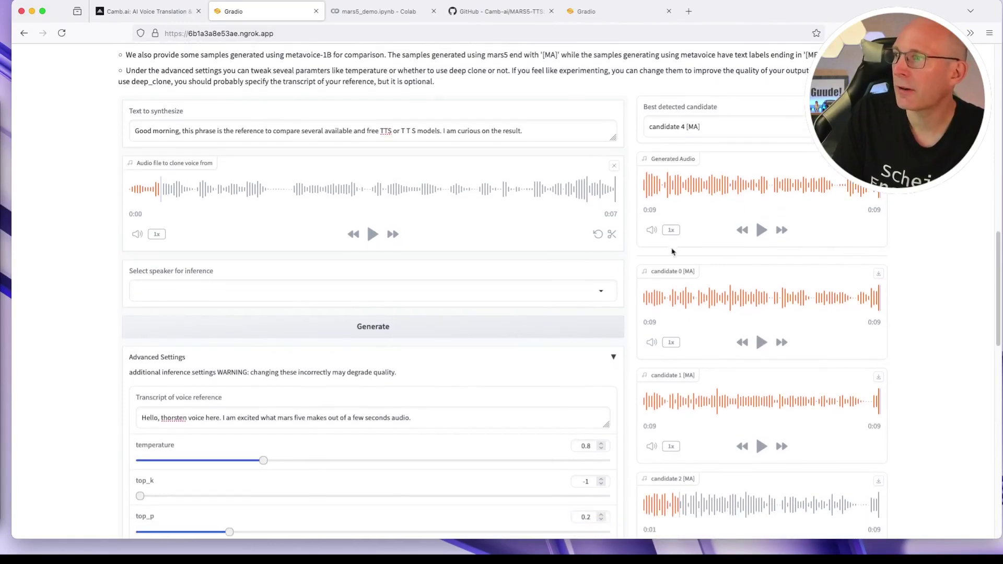
pyautogui.scroll(-5, 751, 249)
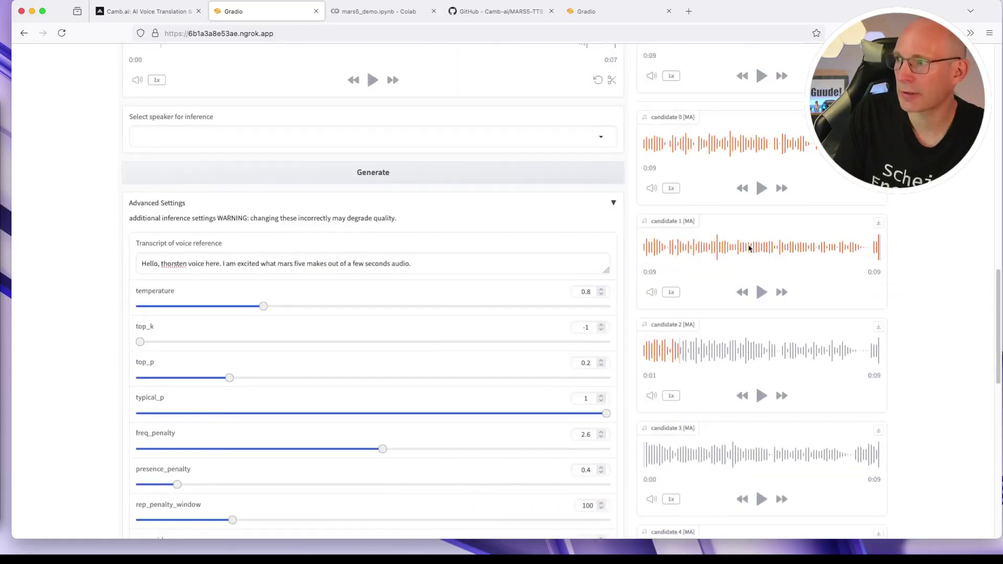
pyautogui.scroll(-3, 751, 249)
pyautogui.scroll(8, 750, 248)
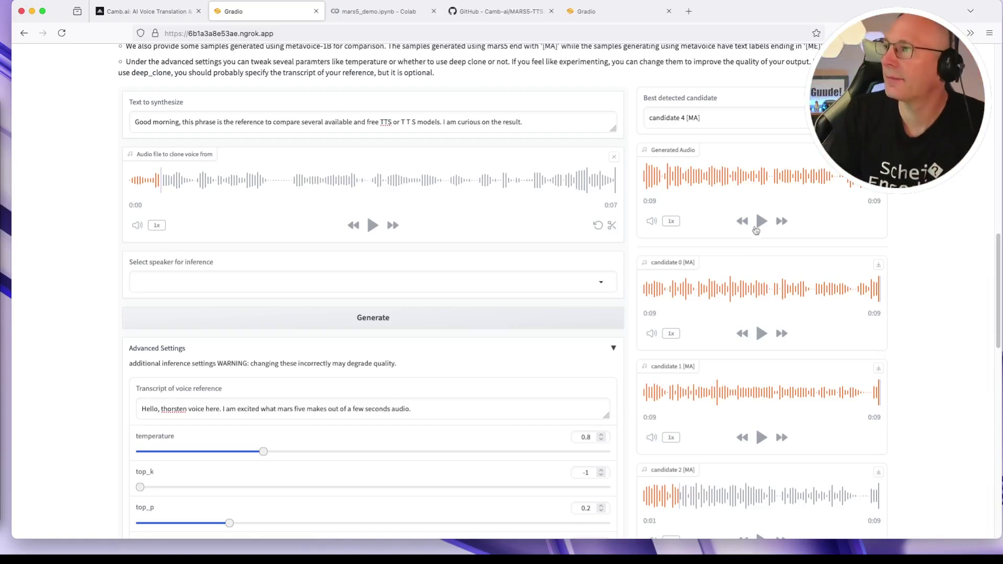
pyautogui.click(762, 221)
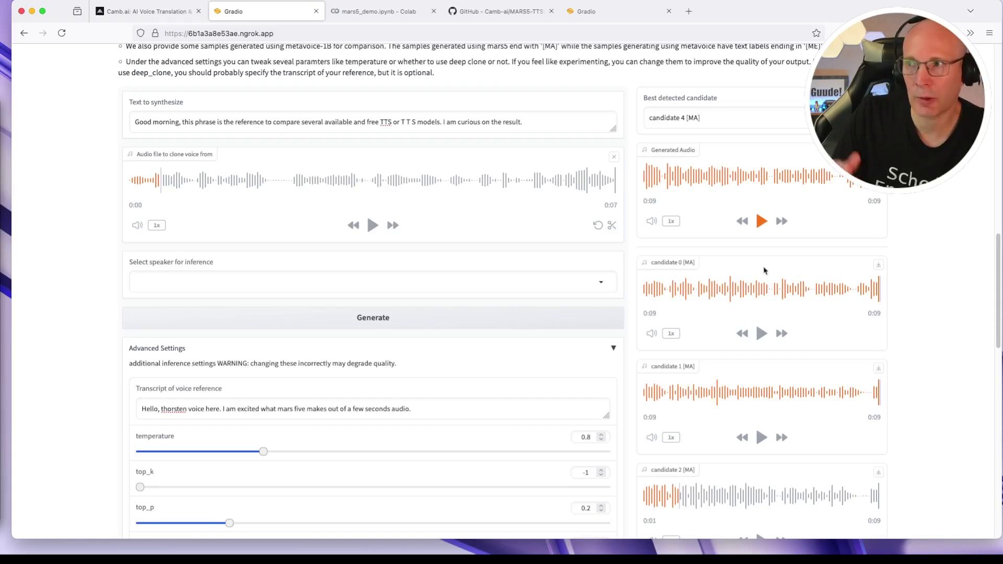
pyautogui.click(368, 230)
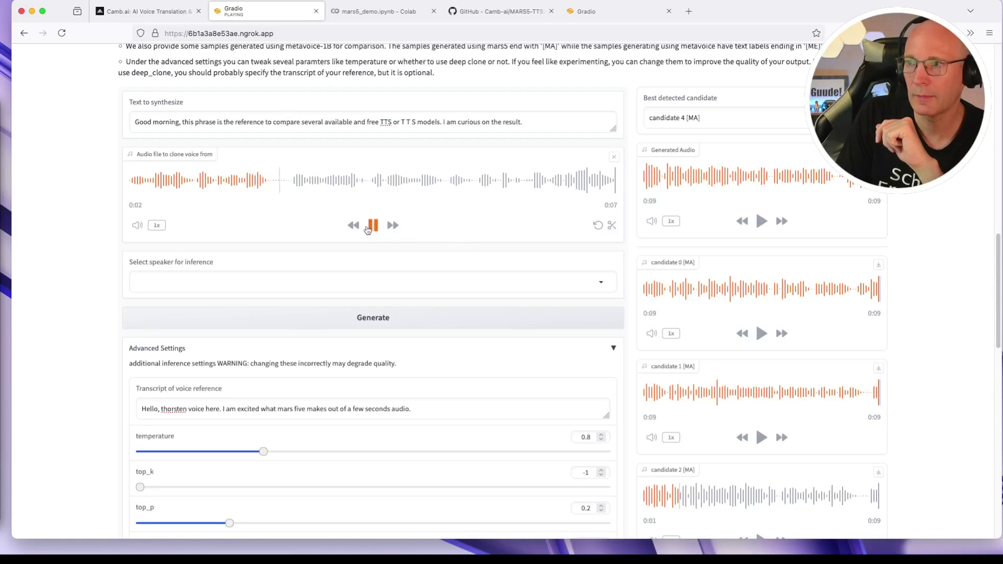
pyautogui.click(368, 229)
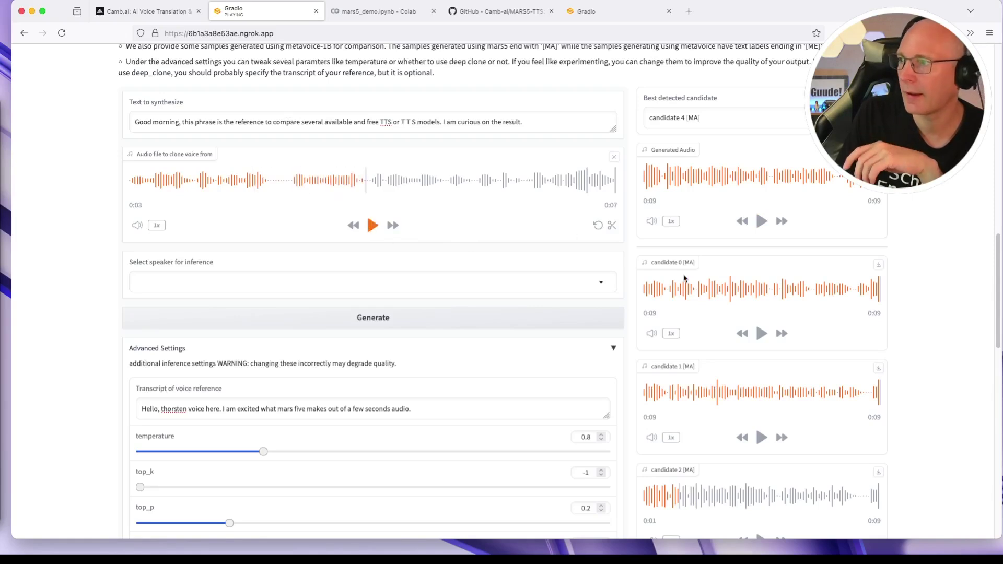
# - Play the generated audio of candidate 0, candidate 1 and candidate 9
pyautogui.click(762, 334)
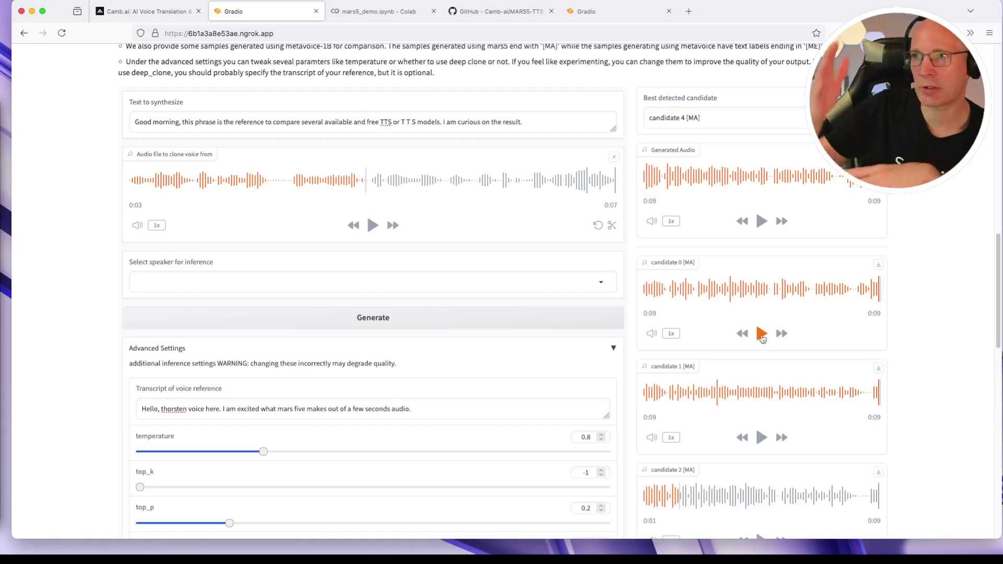
pyautogui.click(762, 438)
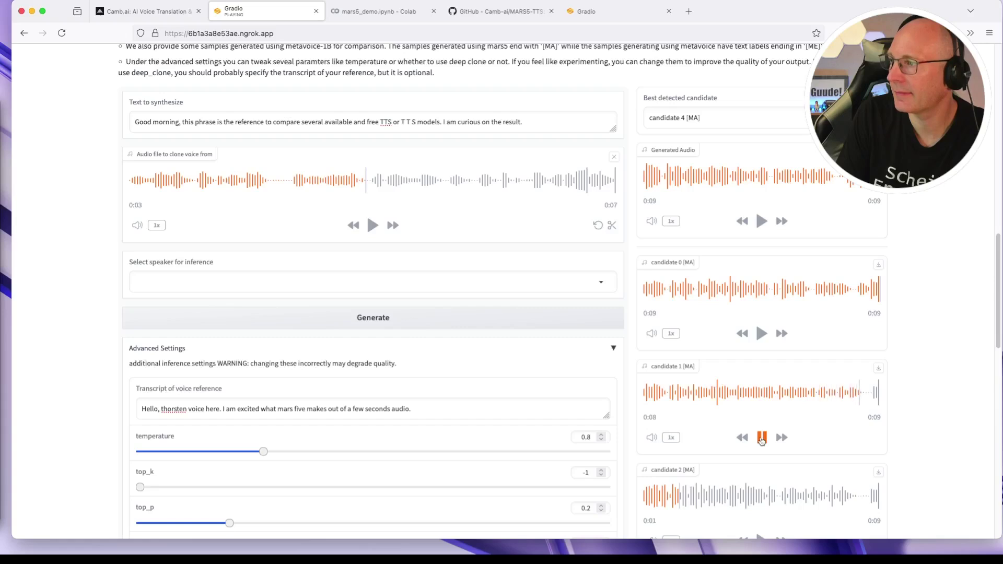
pyautogui.scroll(-10, 762, 441)
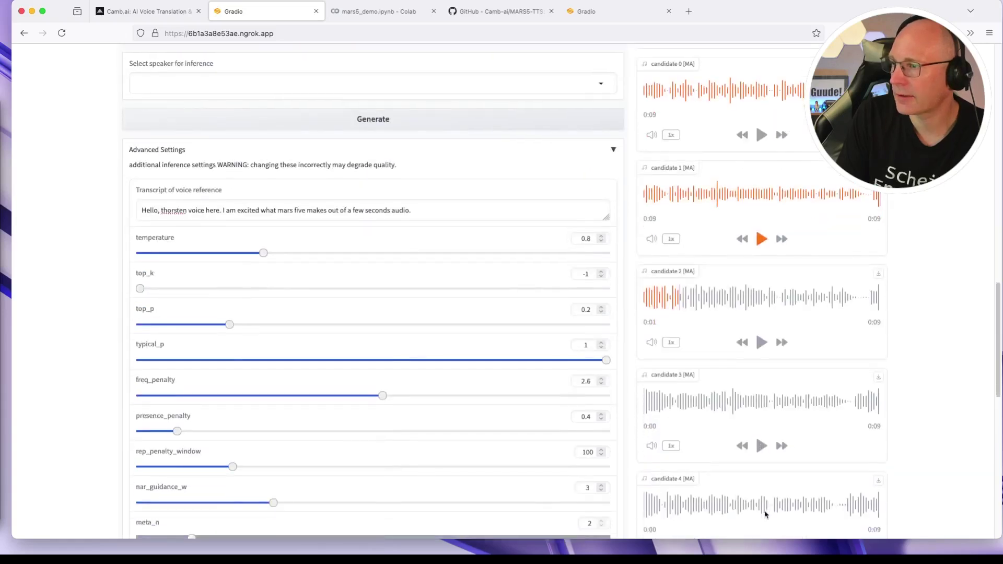
pyautogui.scroll(-6, 765, 513)
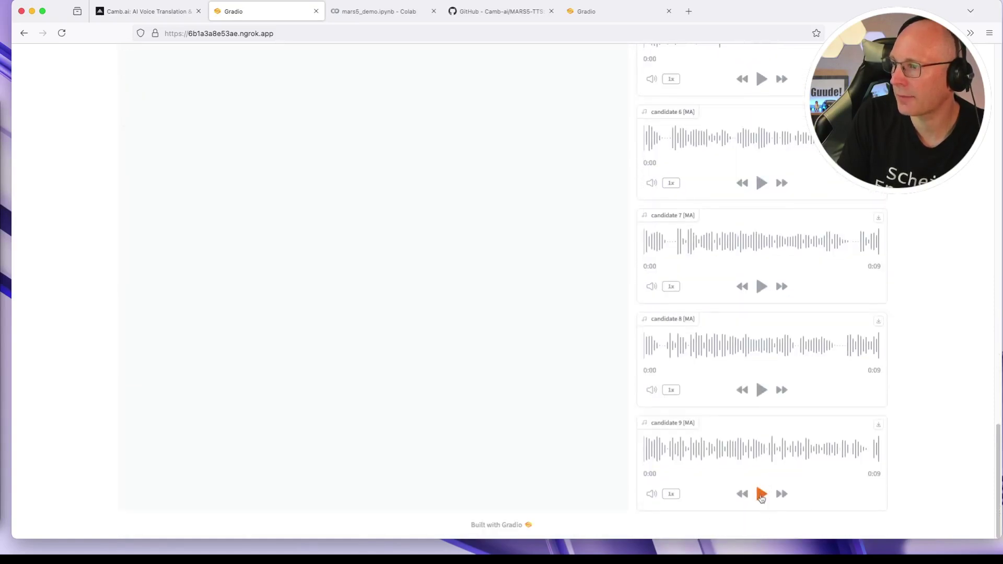
pyautogui.click(762, 494)
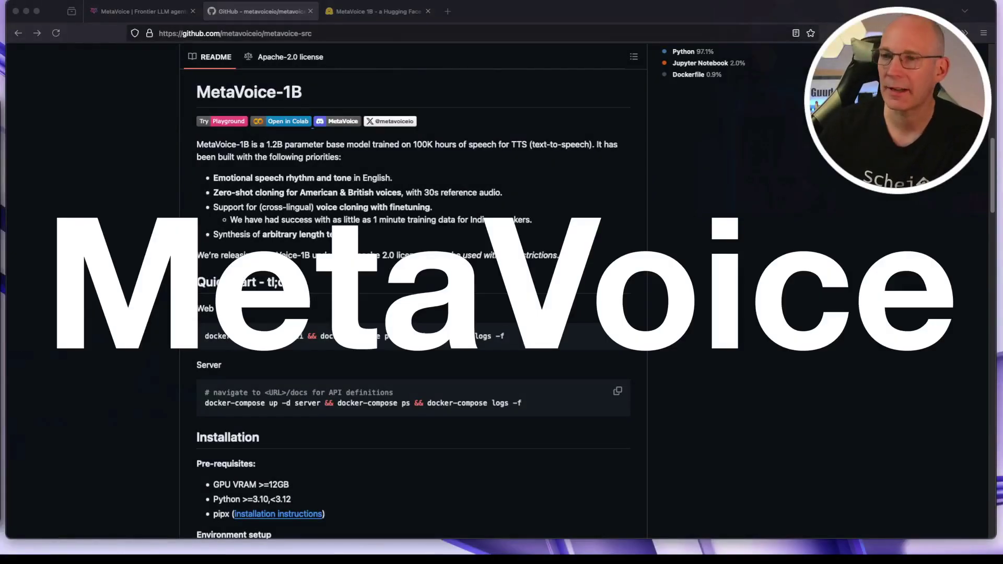
# - In the MetaVoice-1B README on GitHub, highlight the zero-shot cloning priority for American and British voices with 30s reference audio
pyautogui.click(358, 155)
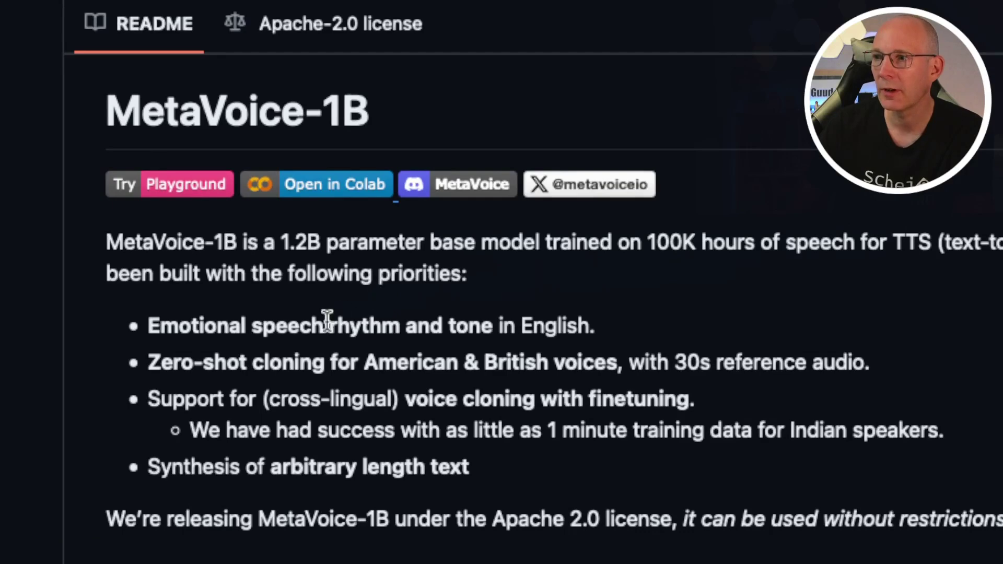
pyautogui.moveTo(148, 362); pyautogui.dragTo(744, 368)
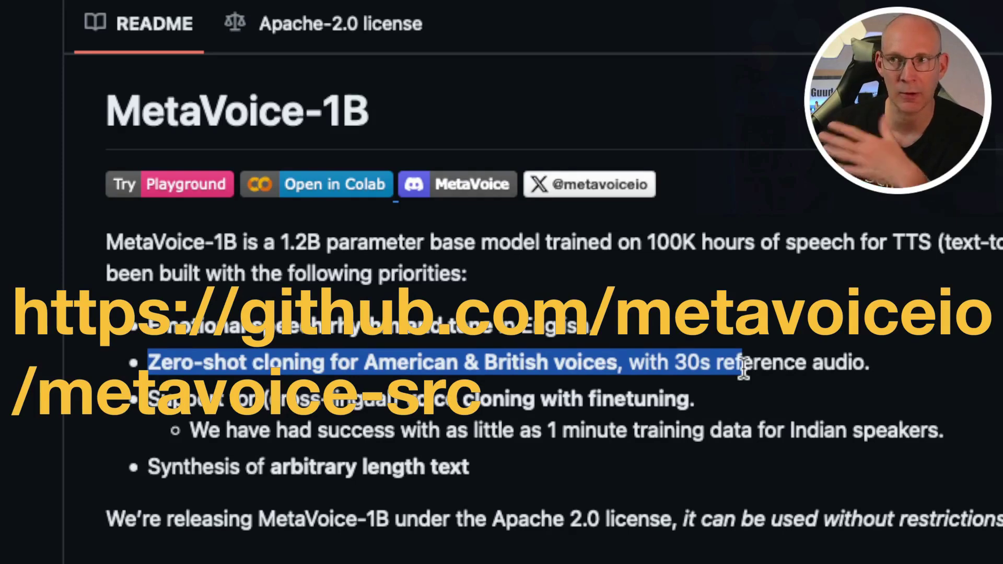
pyautogui.moveTo(744, 369); pyautogui.dragTo(644, 375)
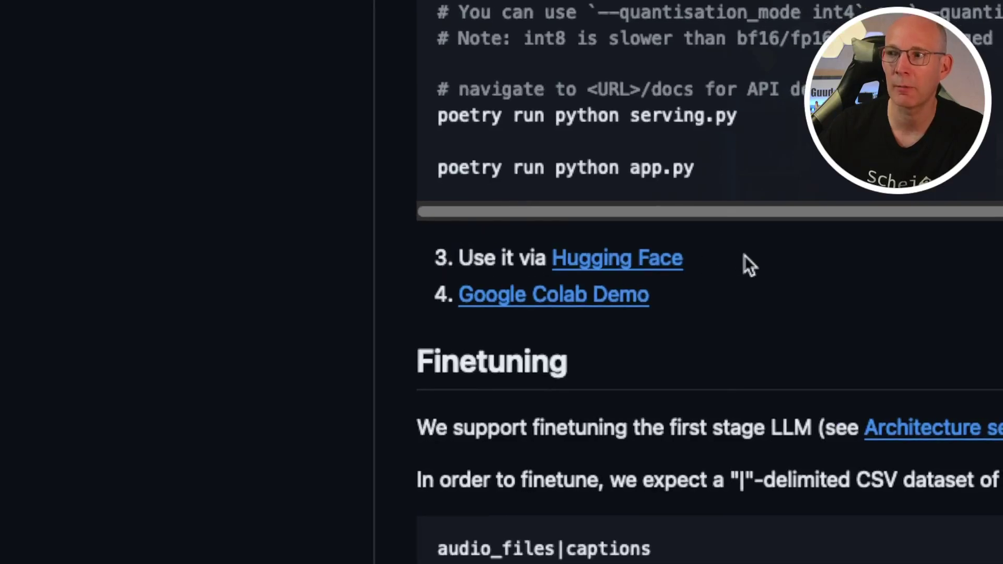
# - Highlight the "Use it via Hugging Face" option in the README and switch to the MetaVoice-1B-v0.1 Hugging Face Space
pyautogui.moveTo(744, 256); pyautogui.dragTo(457, 255)
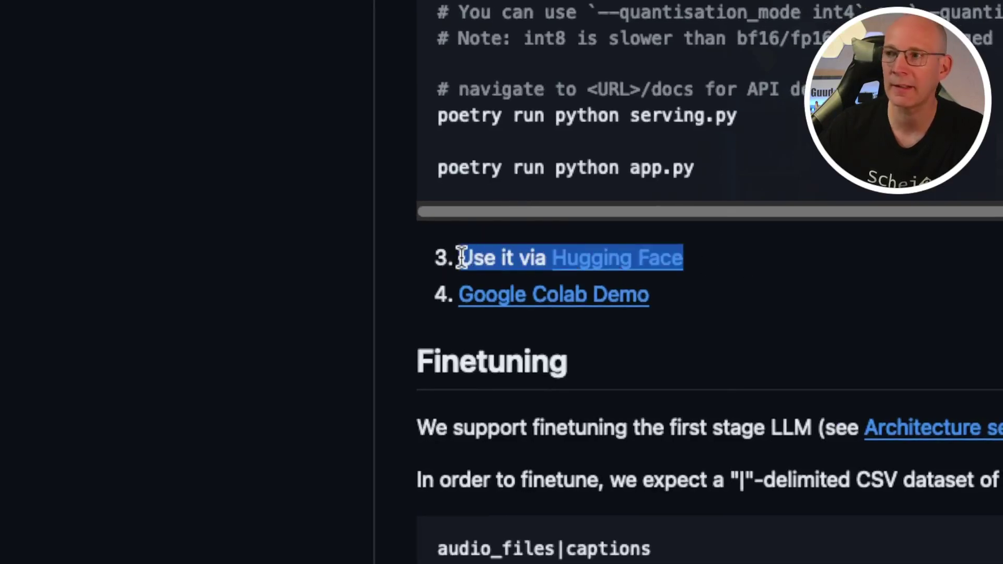
pyautogui.click(457, 255)
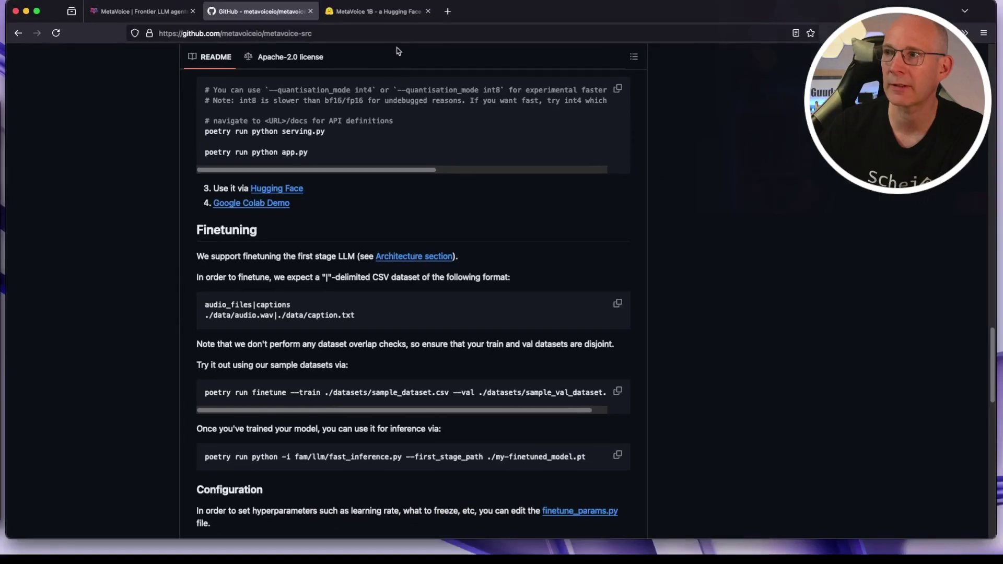
pyautogui.click(376, 11)
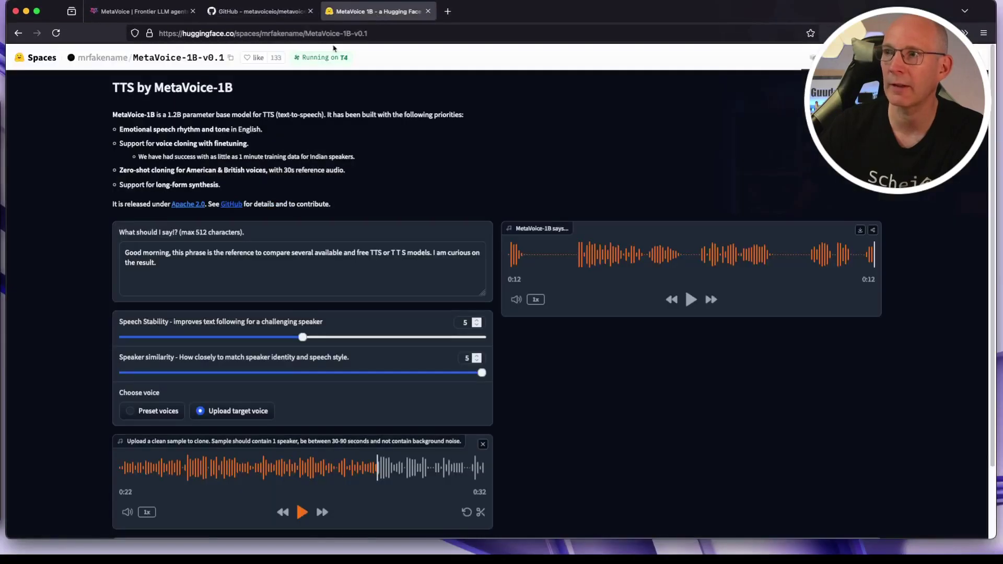
# - Play part of the uploaded target voice sample and select the whole "Good morning" phrase in the "What should I say!?" field
pyautogui.scroll(-3, 122, 141)
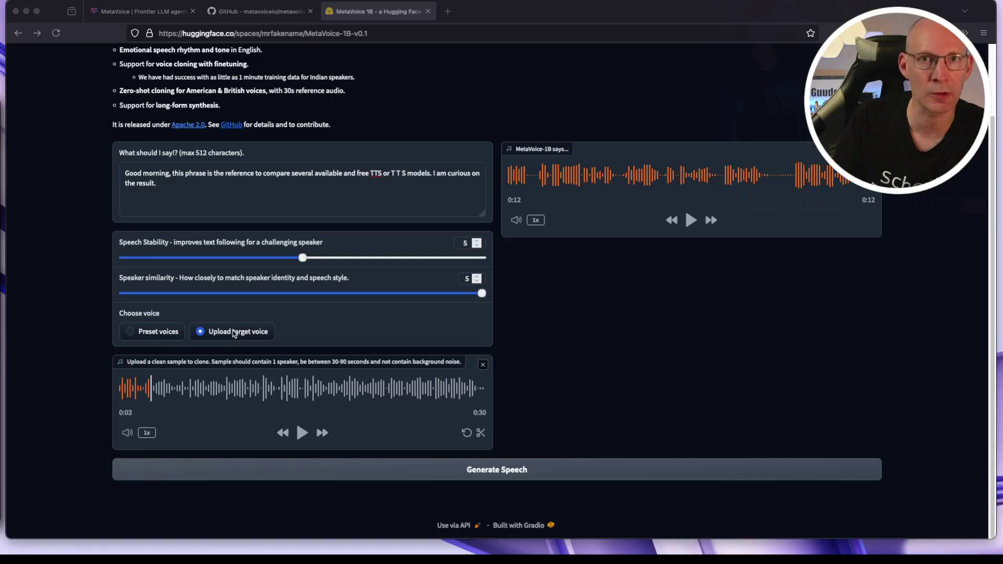
pyautogui.click(302, 432)
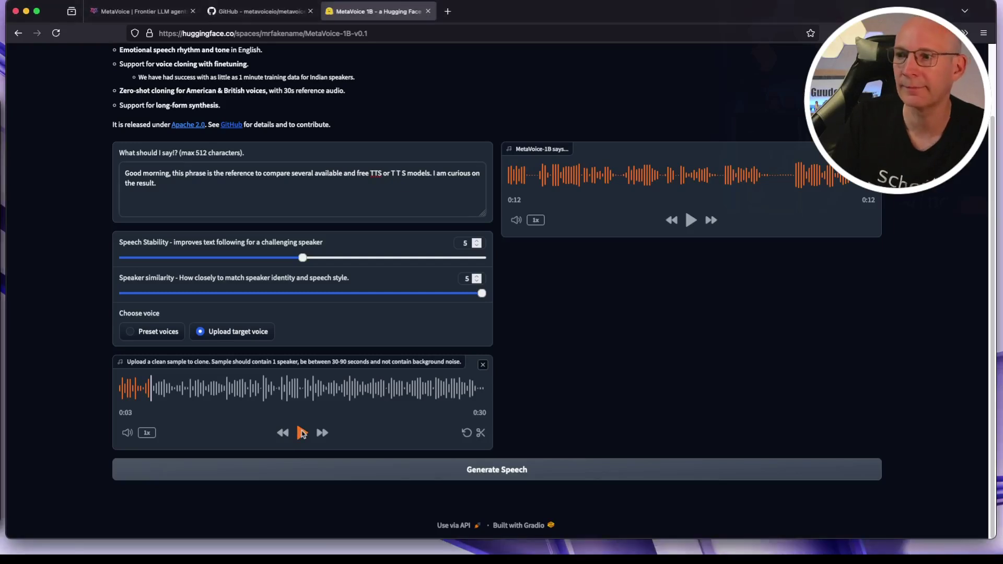
pyautogui.click(302, 433)
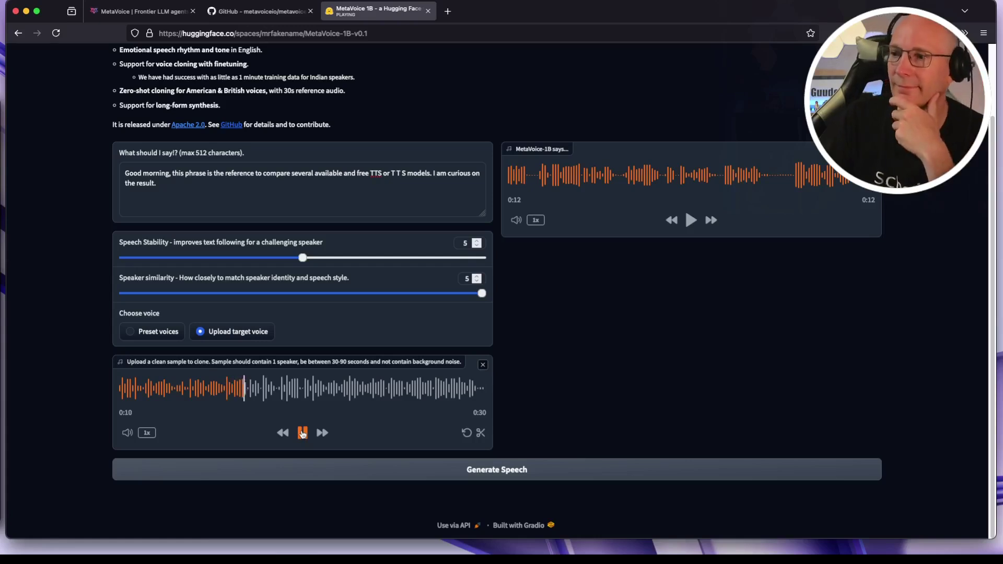
pyautogui.click(302, 433)
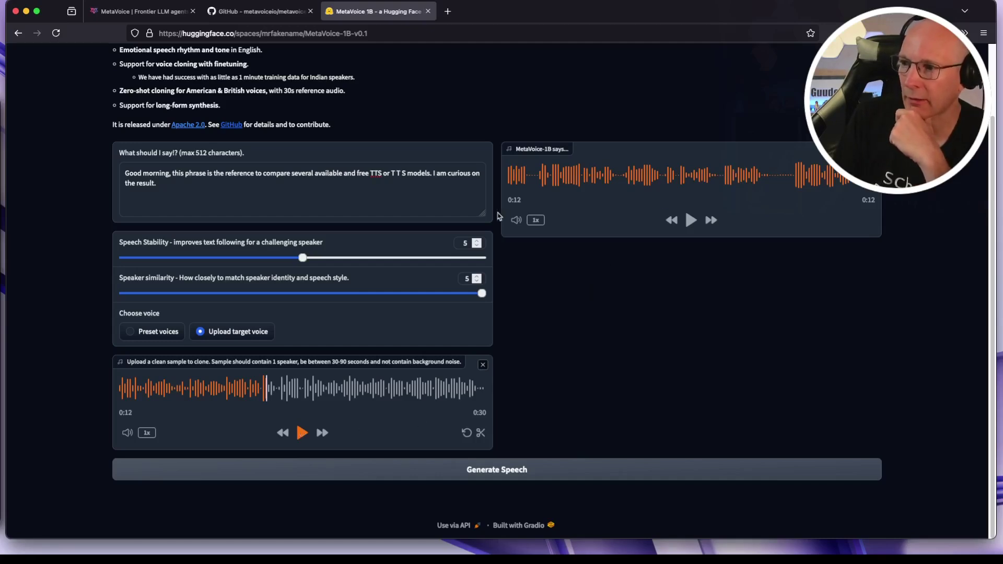
pyautogui.click(261, 186)
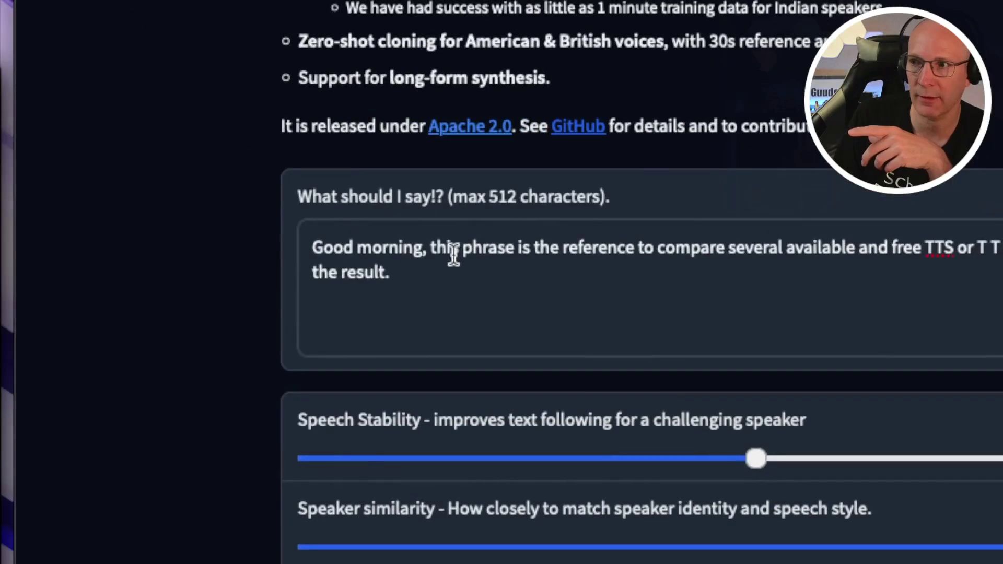
pyautogui.hotkey('ctrl', 'a')
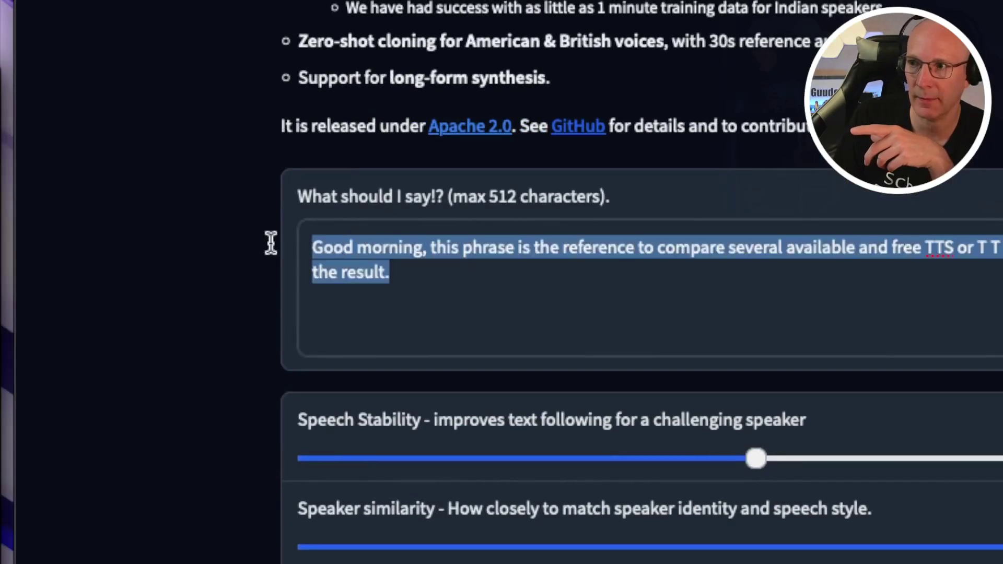
# - Deselect the phrase in the text field and play the generated MetaVoice-1B speech output
pyautogui.click(434, 275)
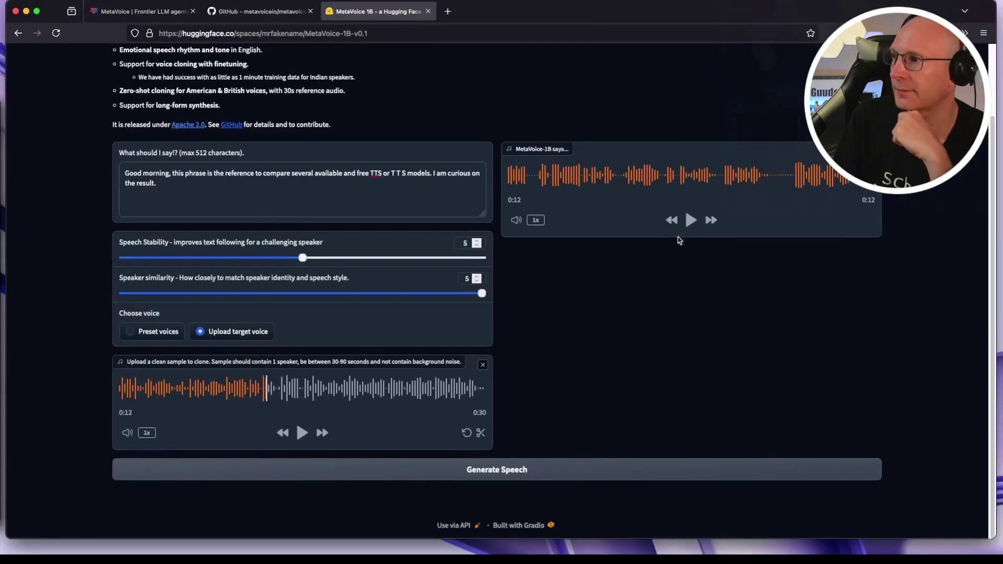
pyautogui.click(819, 238)
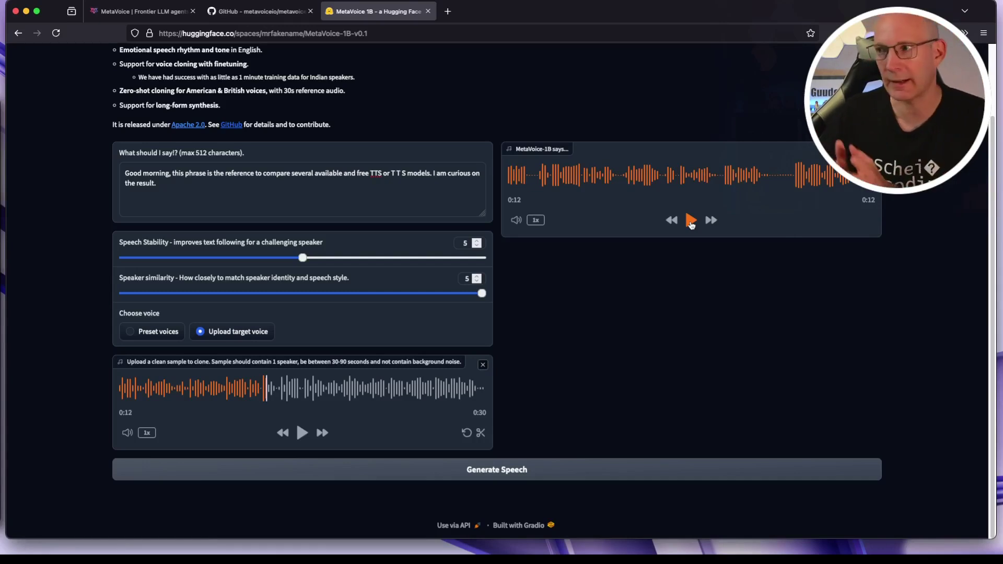
# - Show the address of the metavoice-src GitHub repository, view the MetaVoice website, and return to the repository
pyautogui.hotkey('ctrl', 'shift', 'Tab')
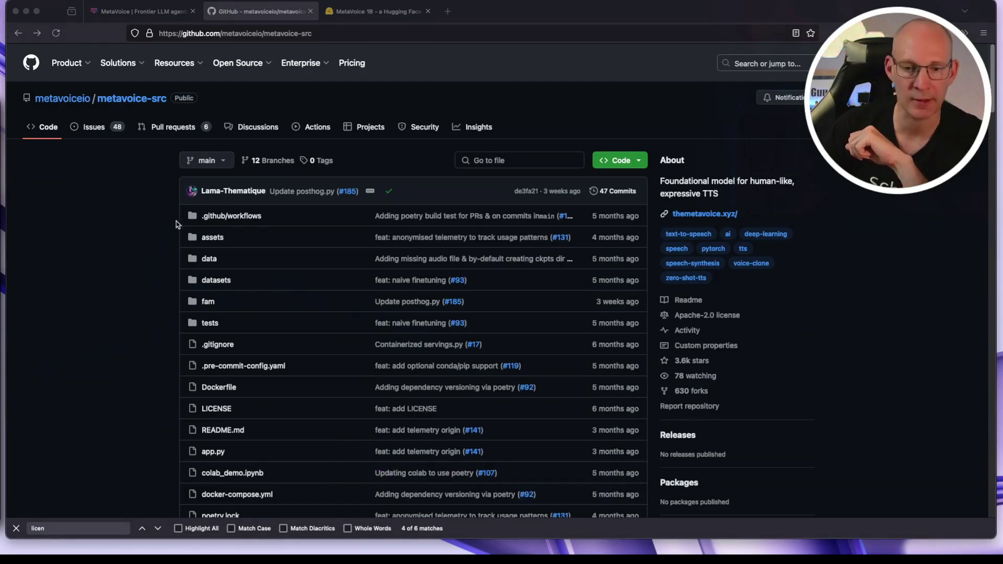
pyautogui.click(223, 36)
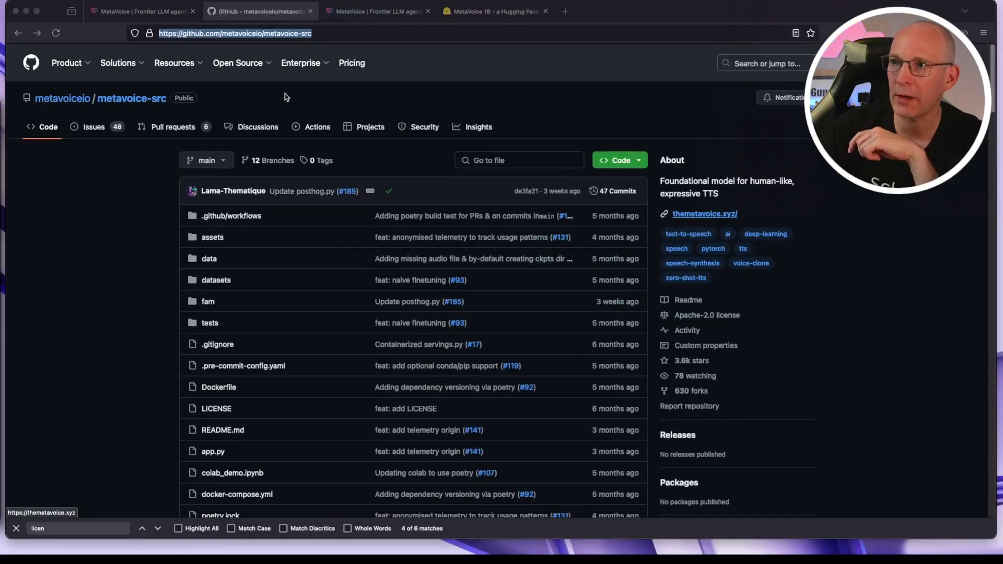
pyautogui.click(127, 13)
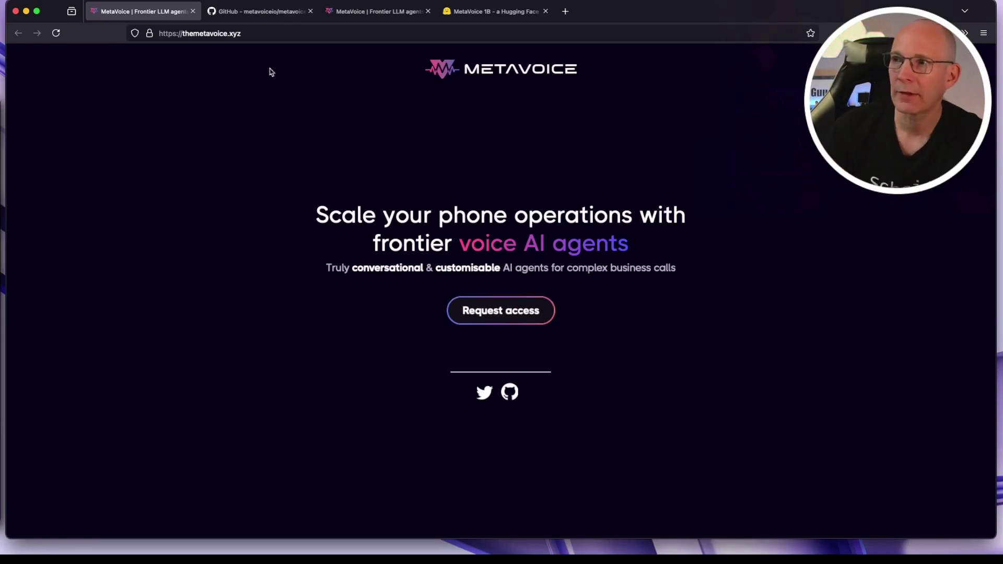
pyautogui.click(281, 13)
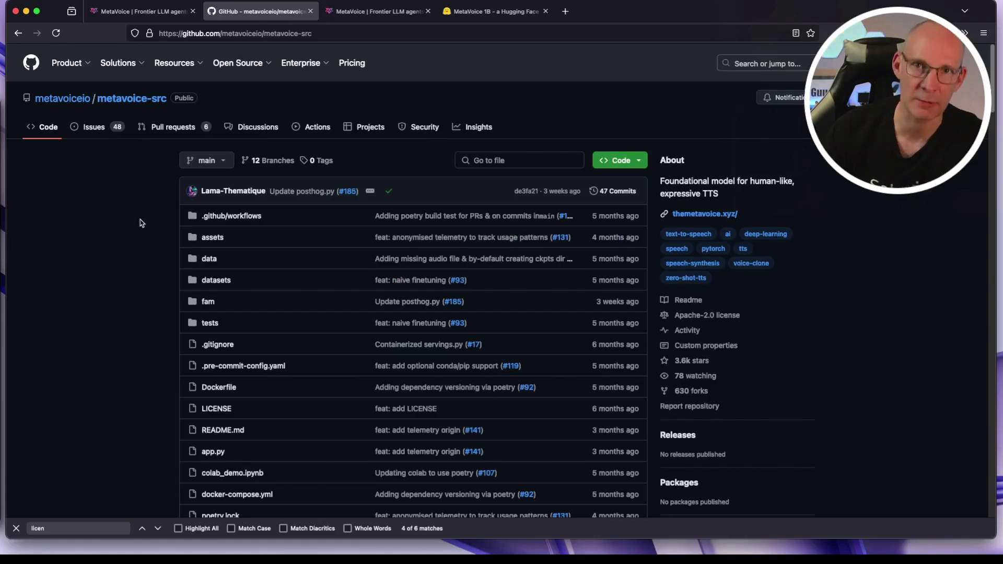
# - Highlight the Apache-2.0 license entry in the About section and the README sentence about releasing MetaVoice-1B under the Apache 2.0 license
pyautogui.press('Return')
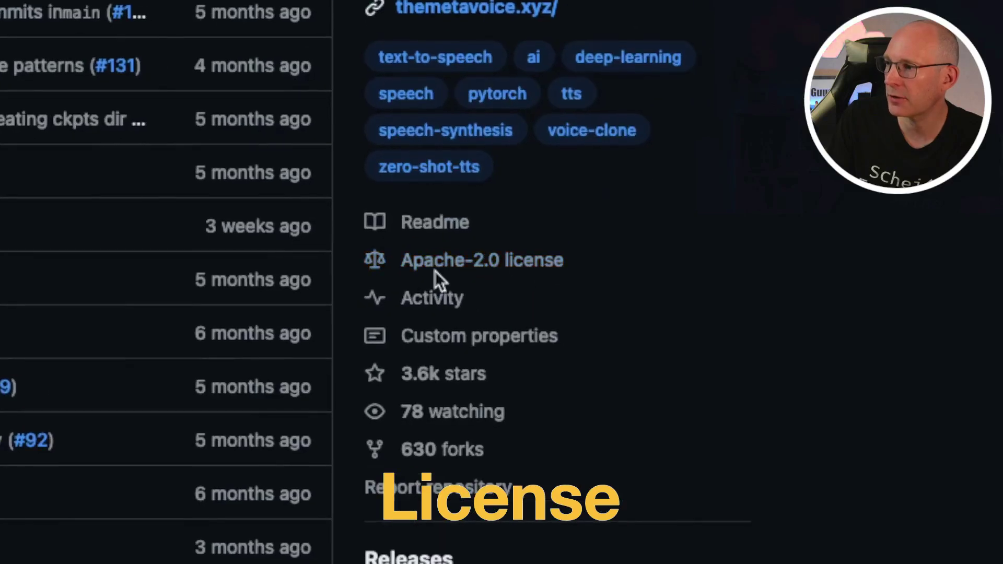
pyautogui.moveTo(587, 267); pyautogui.dragTo(406, 272)
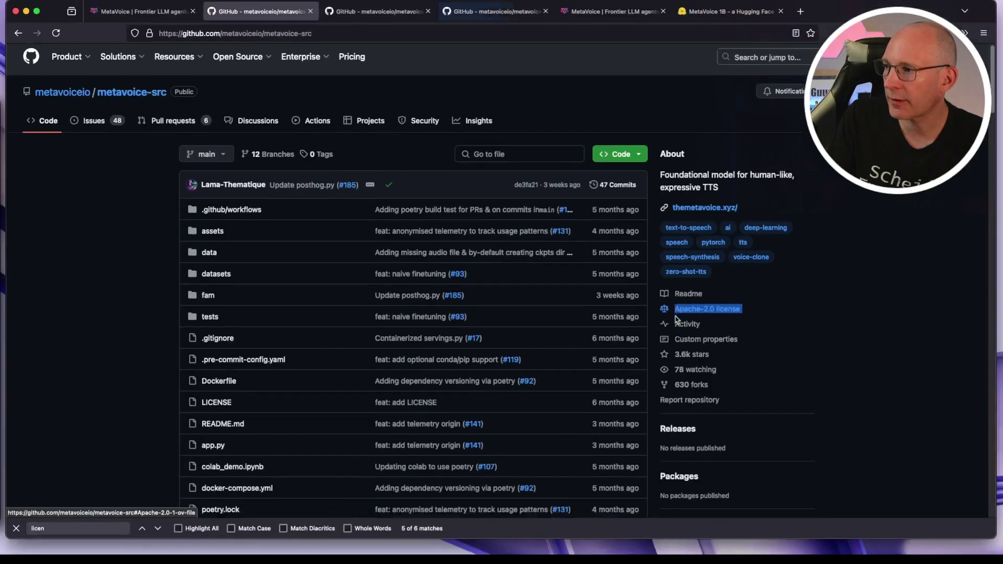
pyautogui.scroll(-10, 418, 282)
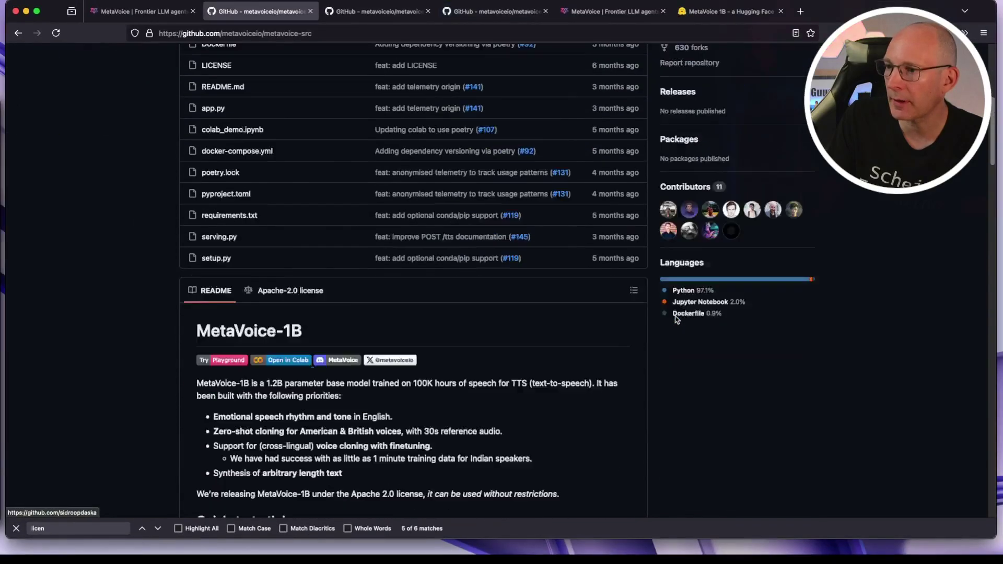
pyautogui.scroll(-3, 676, 320)
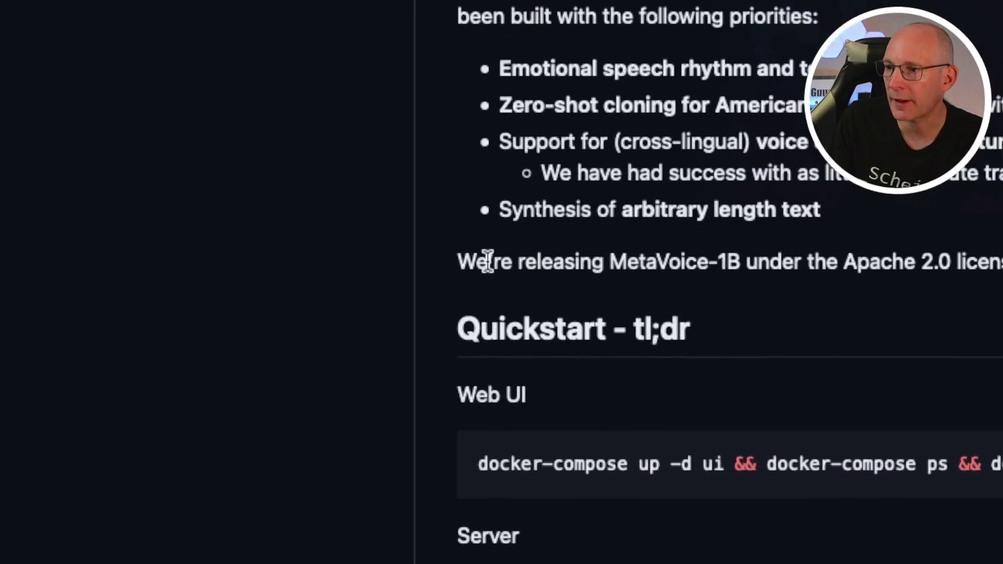
pyautogui.moveTo(208, 386); pyautogui.dragTo(332, 386)
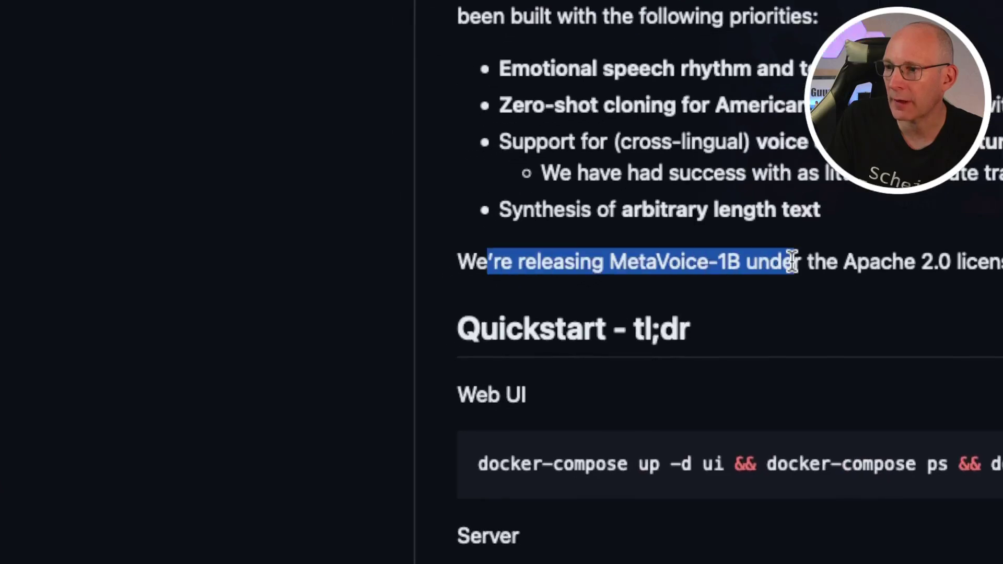
pyautogui.moveTo(793, 262); pyautogui.dragTo(971, 262)
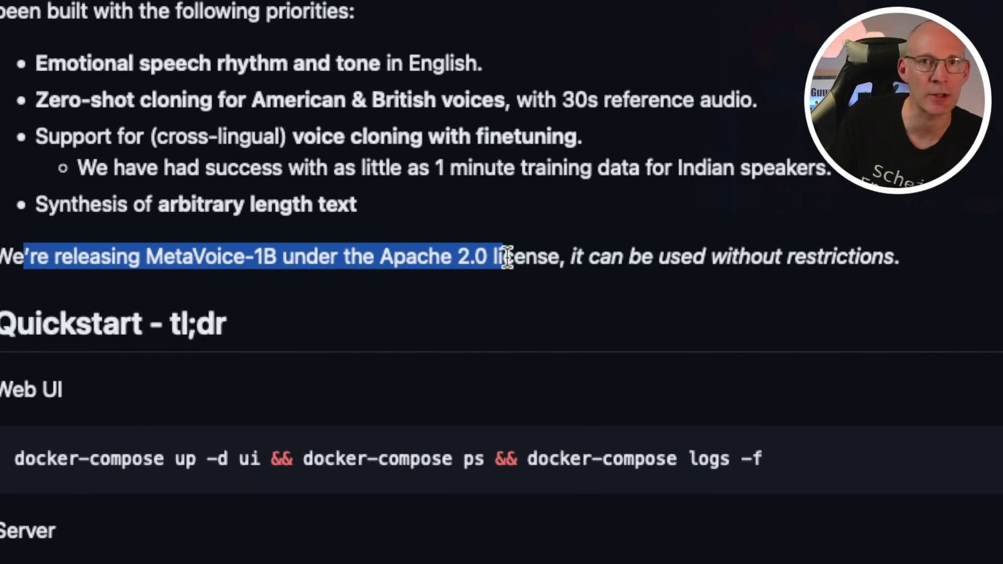
pyautogui.moveTo(507, 257); pyautogui.dragTo(744, 261)
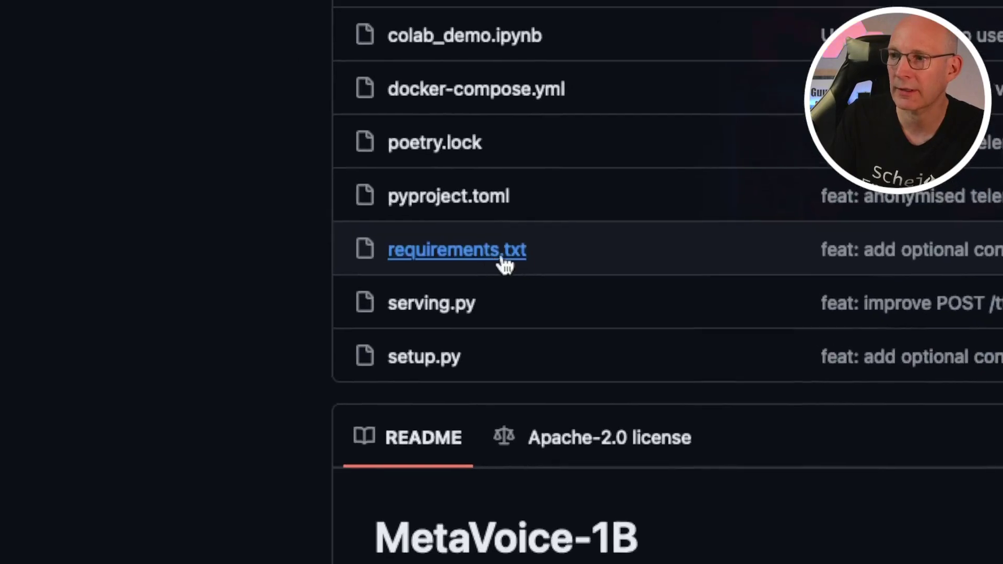
# - Highlight requirements.txt and colab_demo.ipynb in the repository's file list
pyautogui.moveTo(534, 256); pyautogui.dragTo(390, 250)
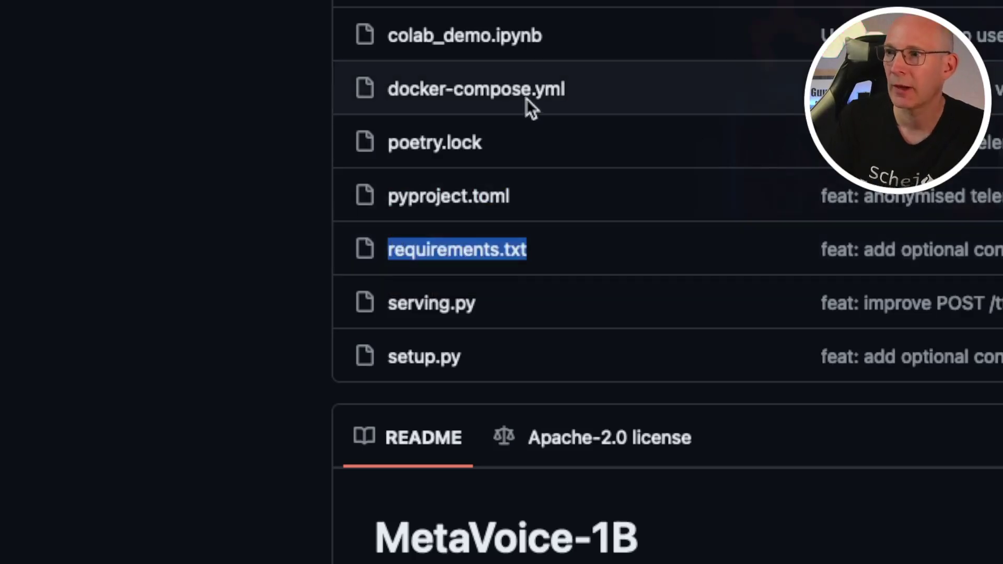
pyautogui.moveTo(585, 38); pyautogui.dragTo(386, 37)
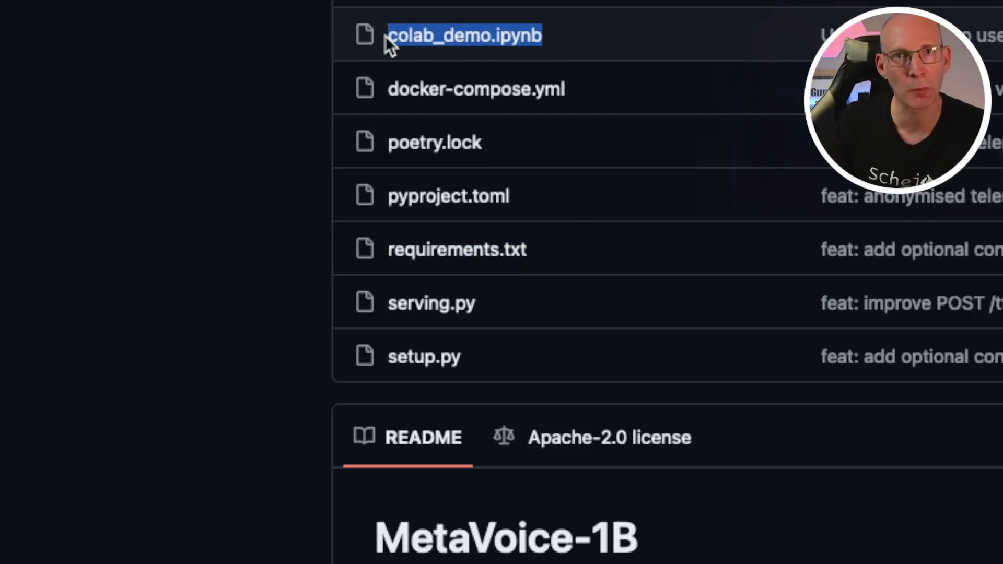
pyautogui.scroll(6, 385, 35)
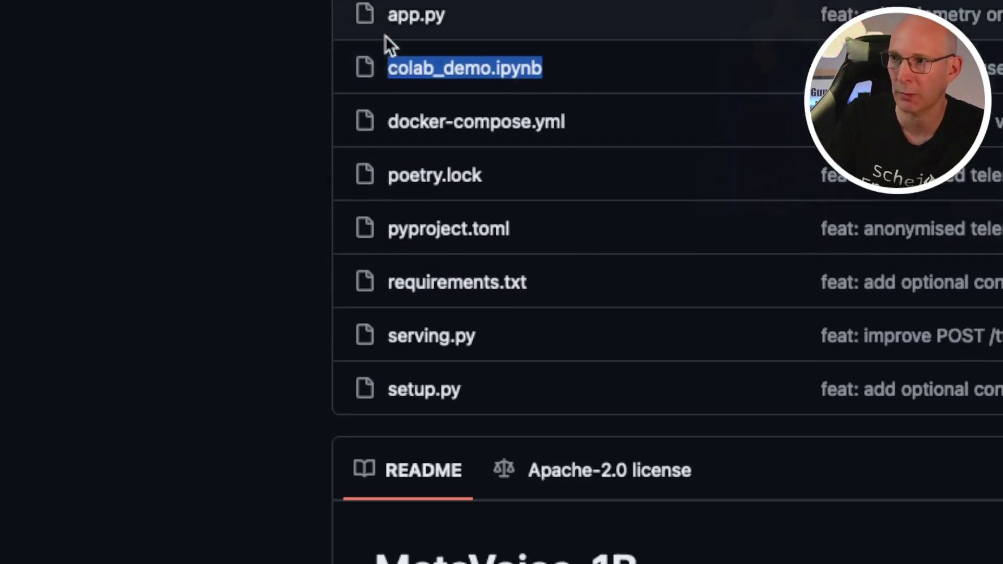
pyautogui.moveTo(505, 250); pyautogui.dragTo(394, 254)
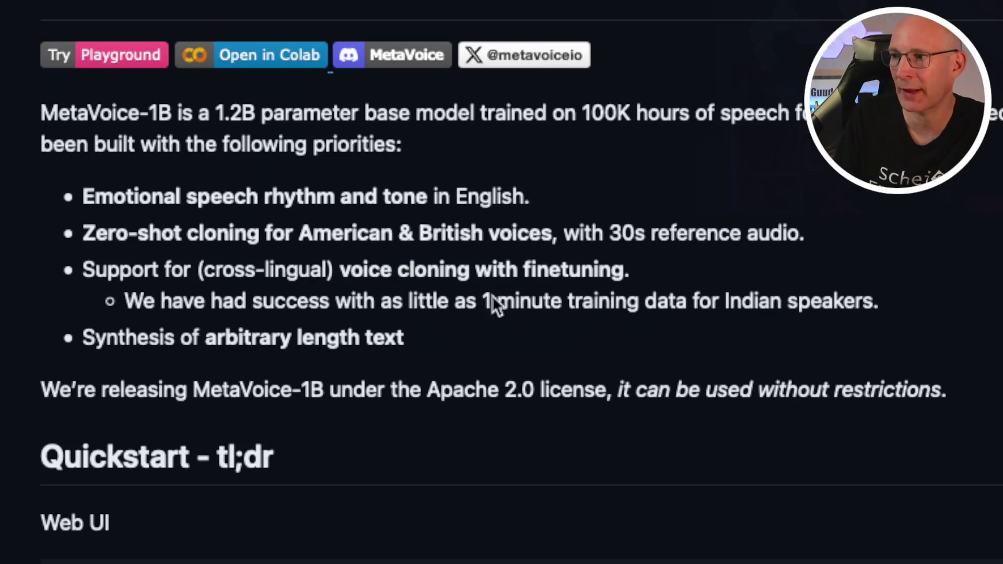
# - Highlight the README note on 1 minute training data for Indian speakers and the Quickstart headings Server and Web UI
pyautogui.moveTo(407, 302); pyautogui.dragTo(863, 292)
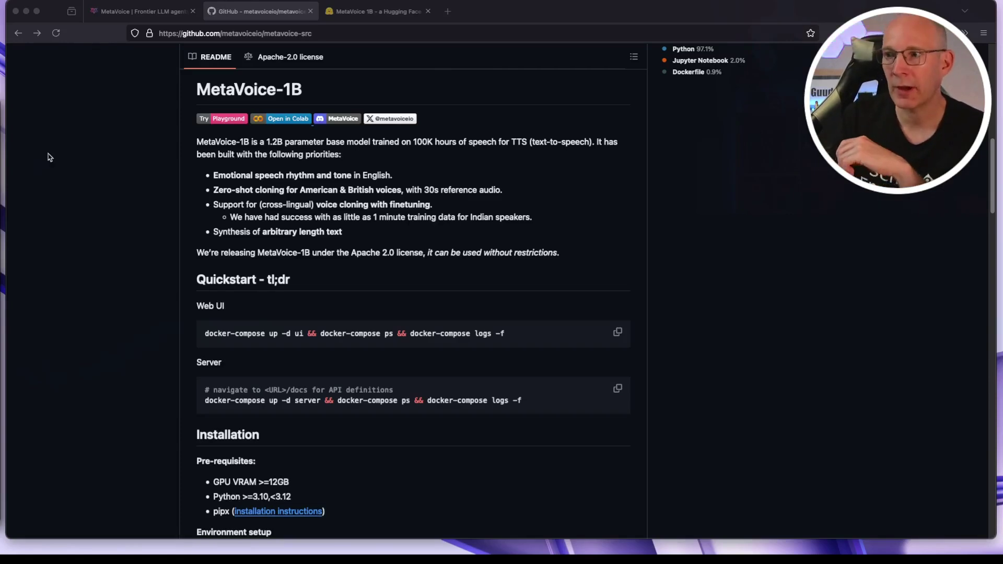
pyautogui.click(179, 311)
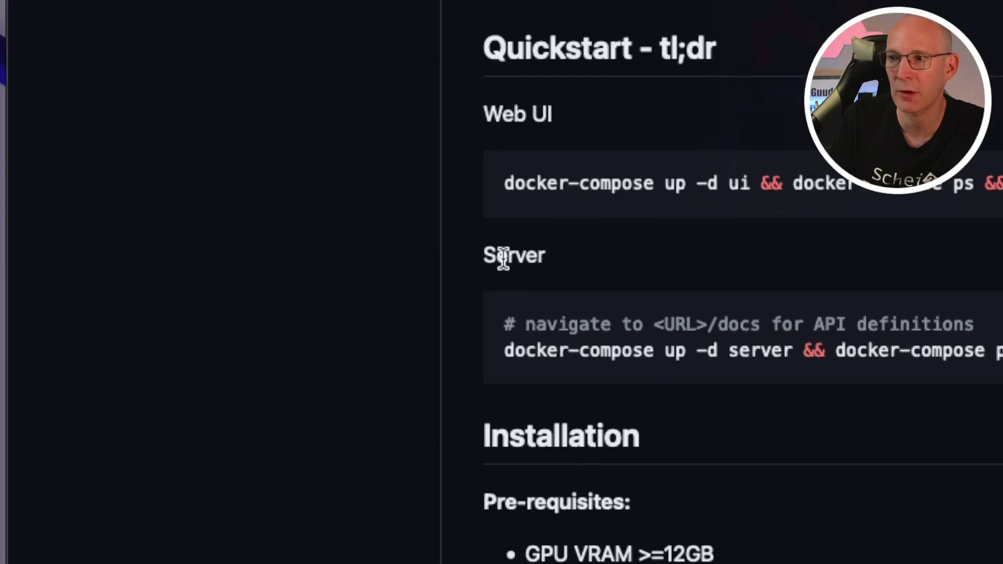
pyautogui.doubleClick(204, 362)
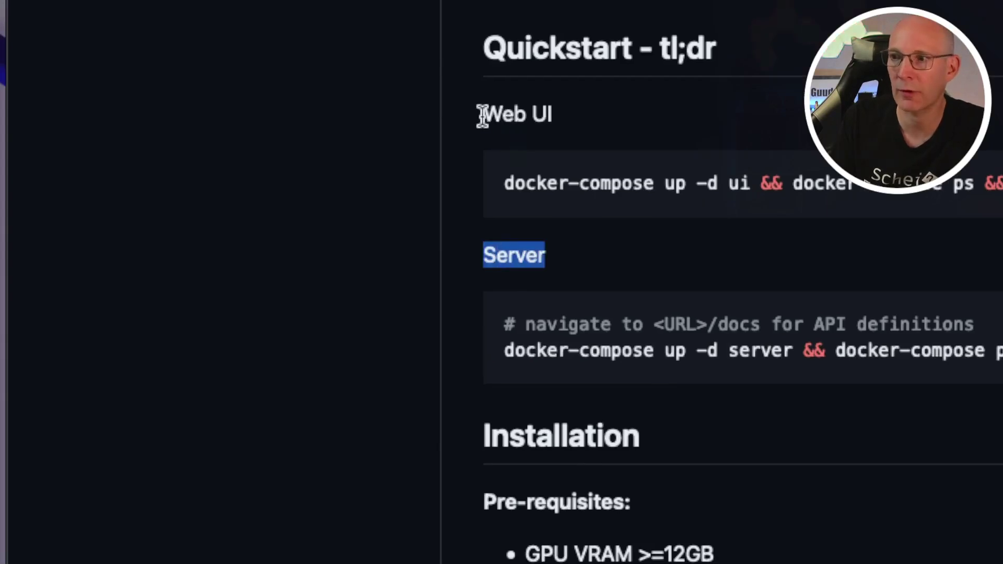
pyautogui.click(503, 114)
pyautogui.tripleClick(503, 114)
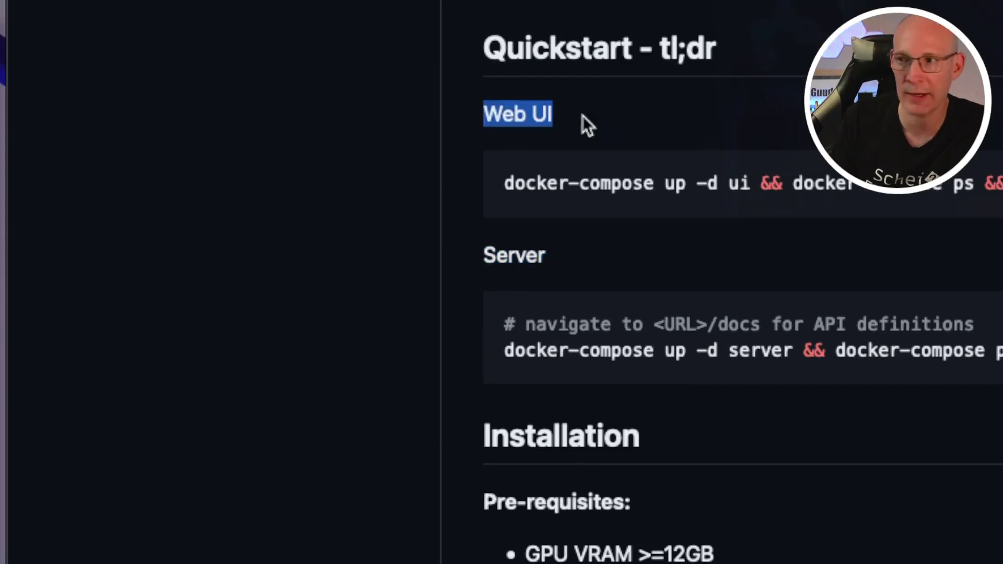
pyautogui.click(522, 113)
# - Open docker-compose.yml from the repository and highlight its services, server and ui entries
pyautogui.scroll(10, 214, 306)
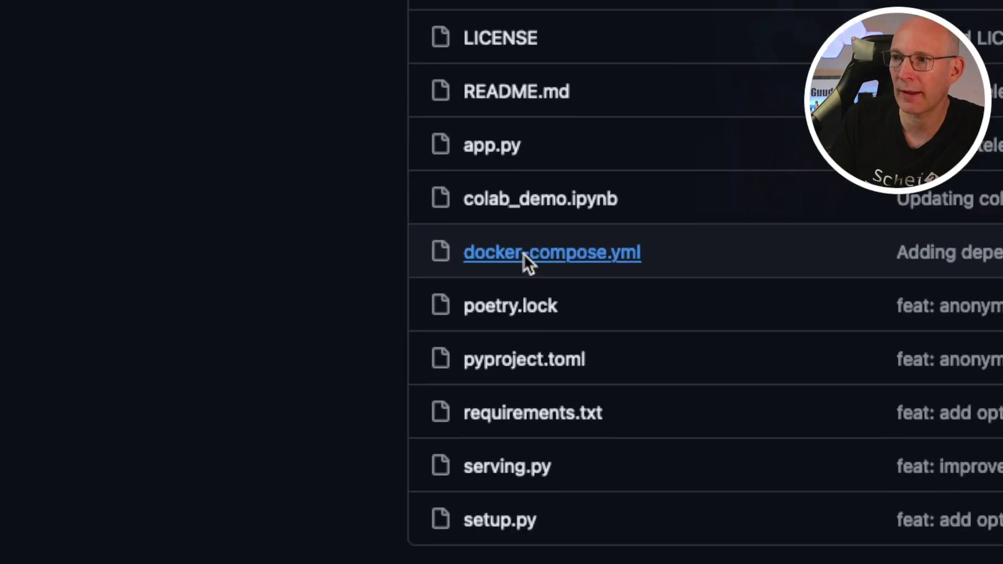
pyautogui.click(524, 254)
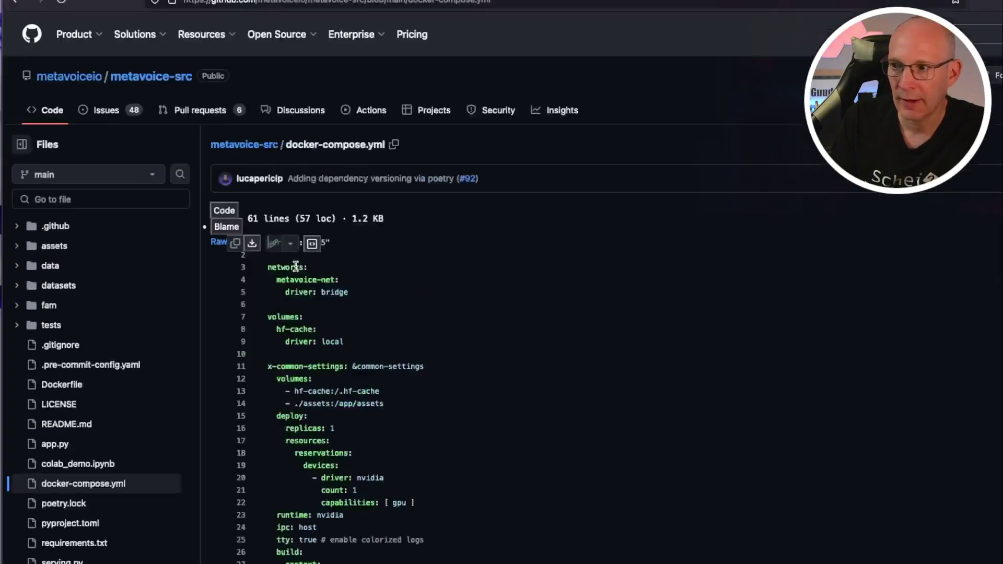
pyautogui.scroll(-10, 377, 358)
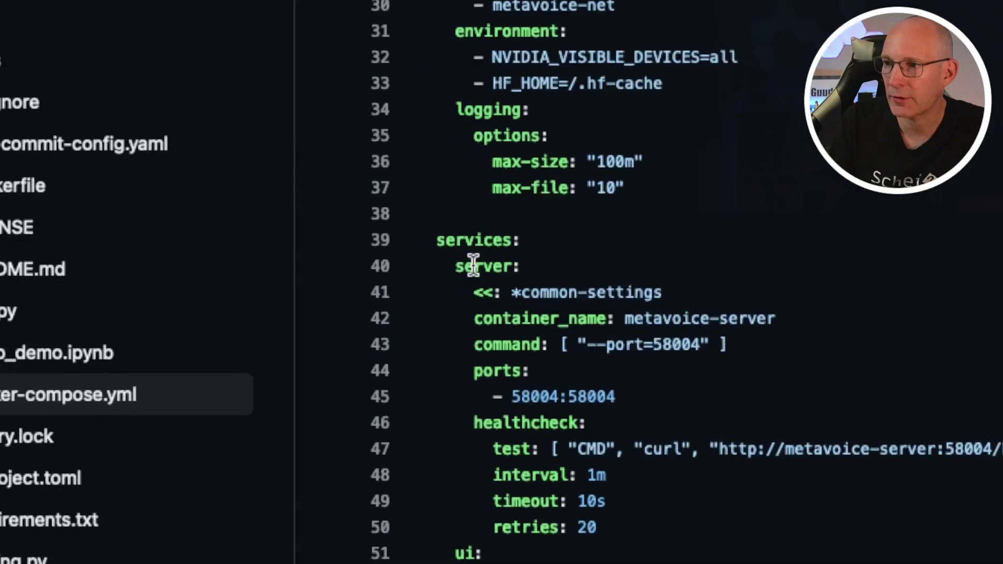
pyautogui.doubleClick(473, 240)
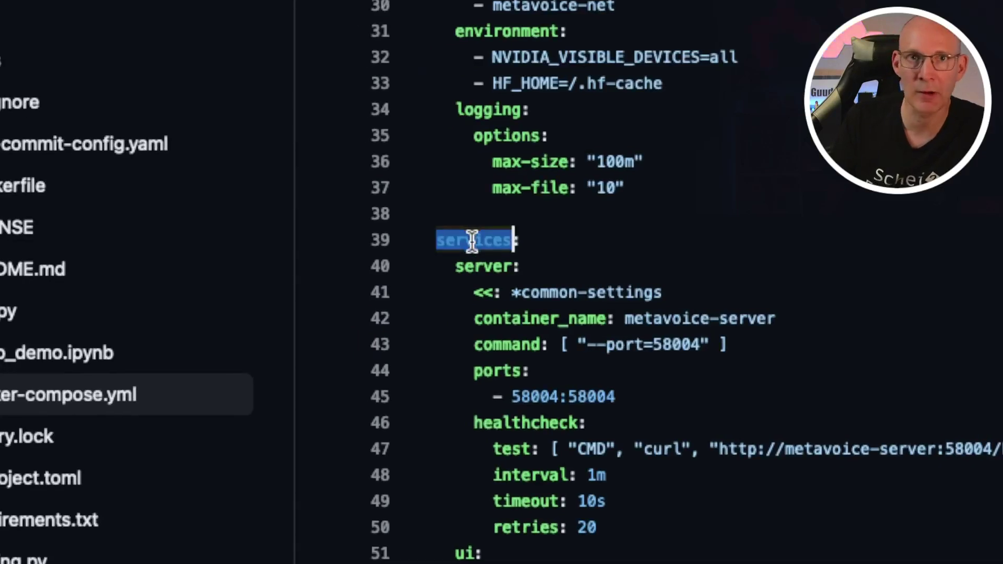
pyautogui.doubleClick(481, 266)
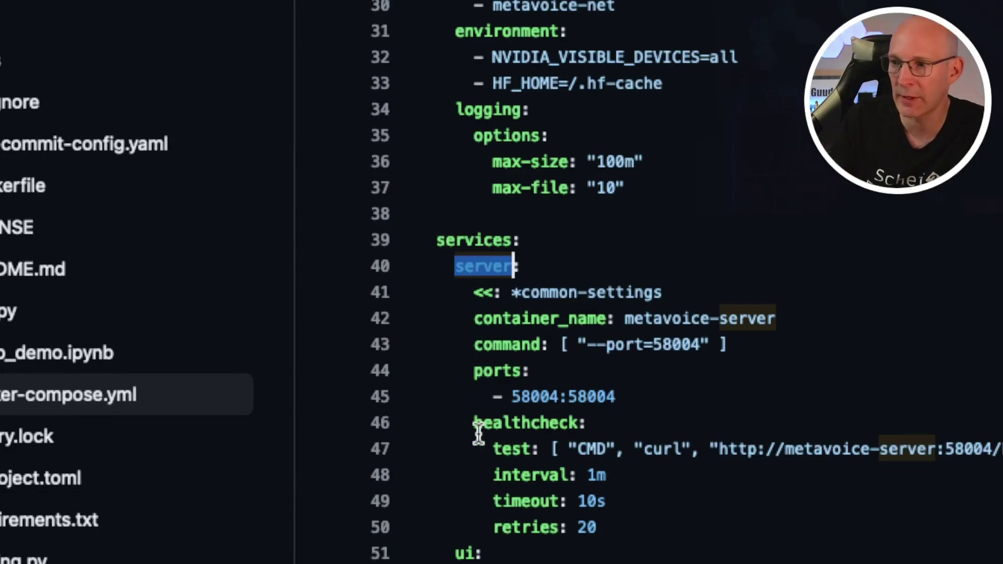
pyautogui.doubleClick(467, 553)
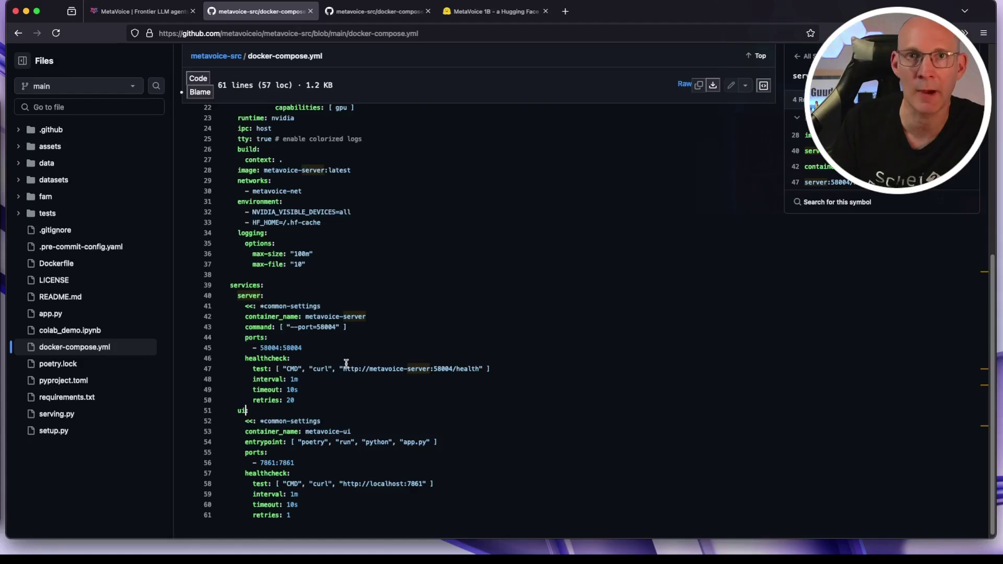
# - Return to the repository's README and examine the installation prerequisites, environment setup and project dependency instructions using poetry
pyautogui.press('super+Left')
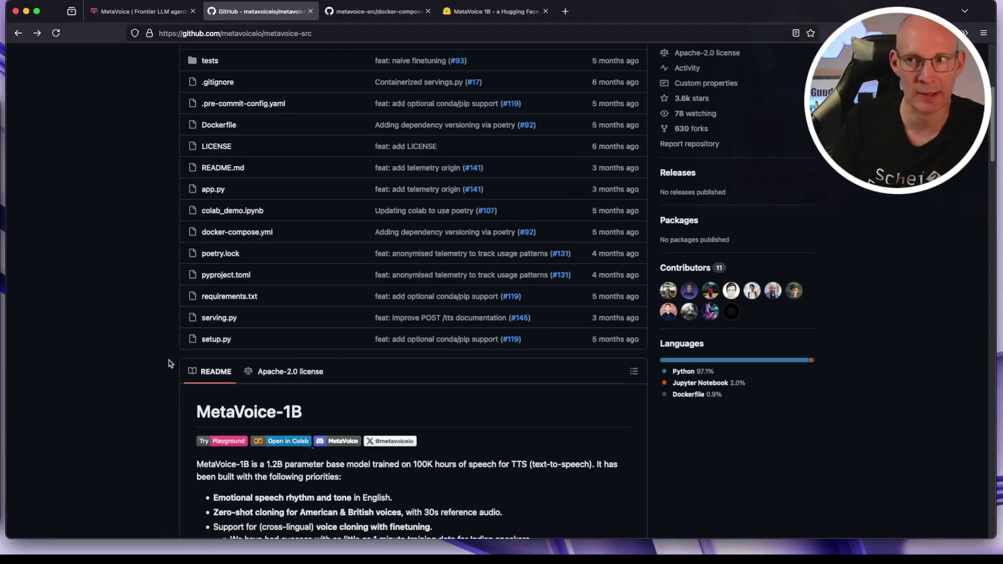
pyautogui.scroll(-10, 169, 363)
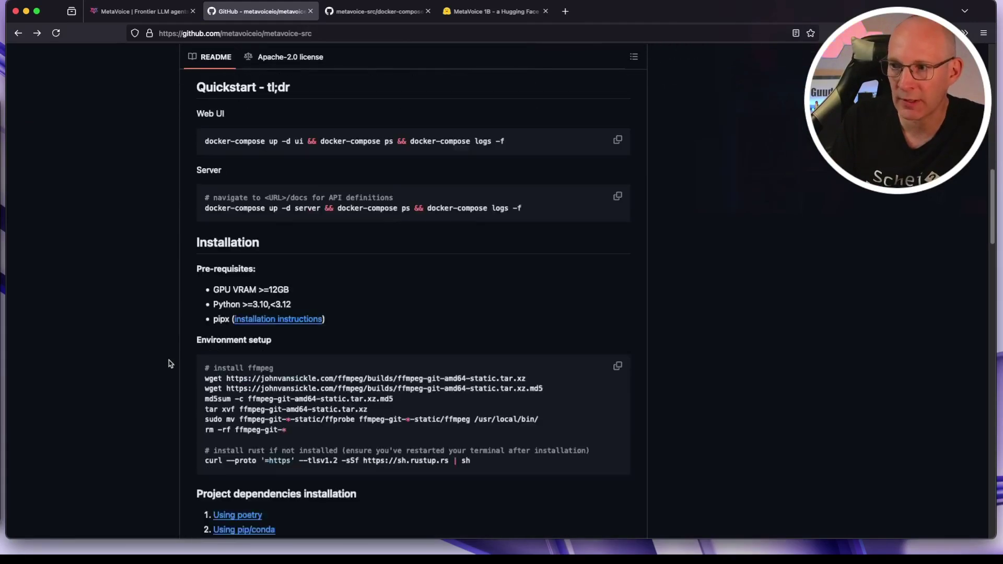
pyautogui.scroll(-3, 169, 363)
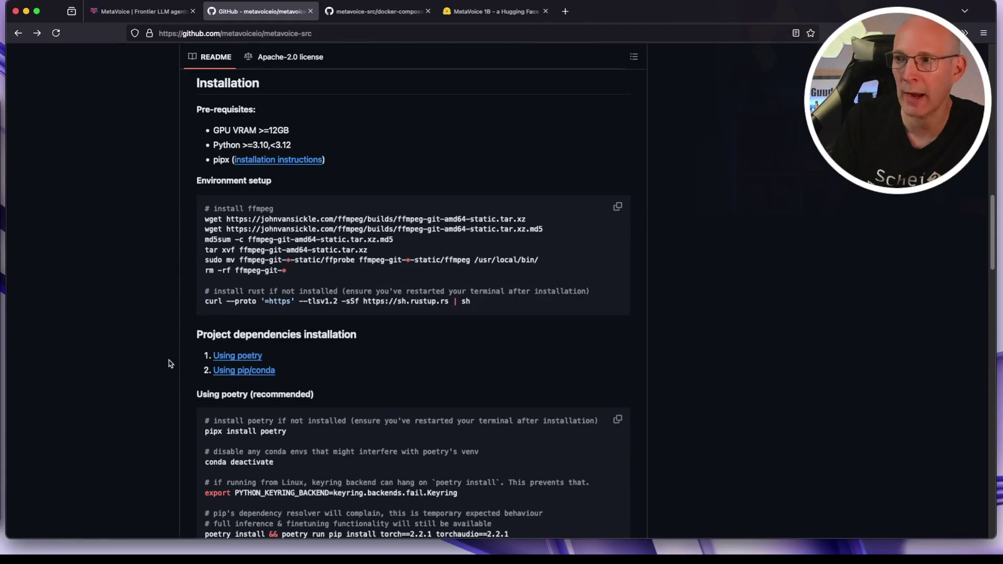
pyautogui.scroll(-4, 169, 363)
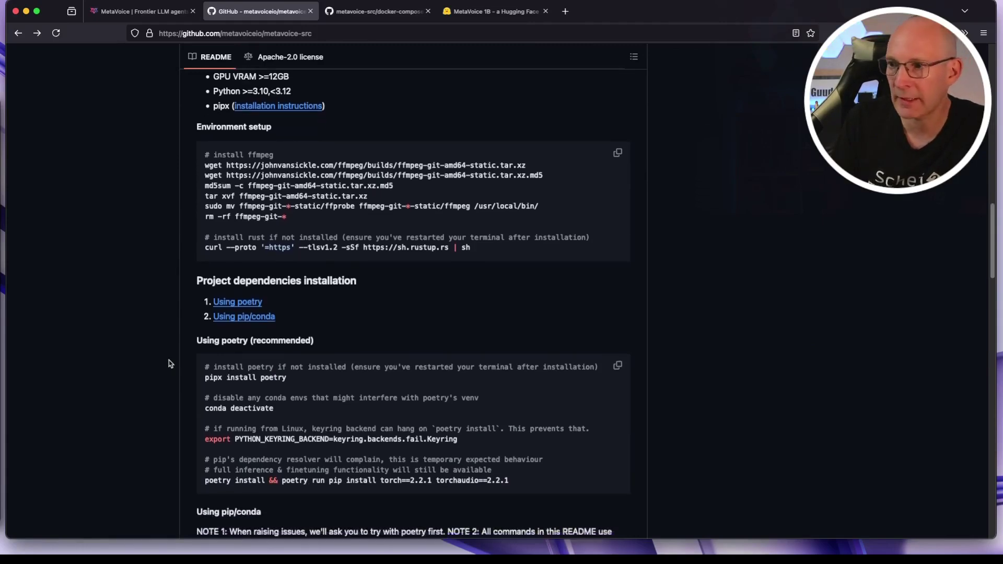
pyautogui.scroll(-4, 169, 363)
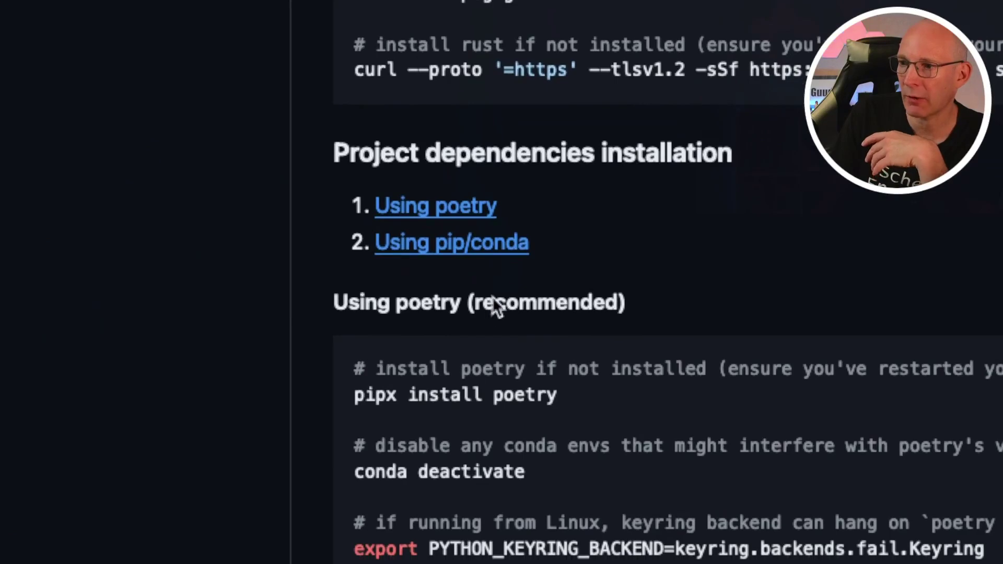
pyautogui.scroll(-5, 478, 434)
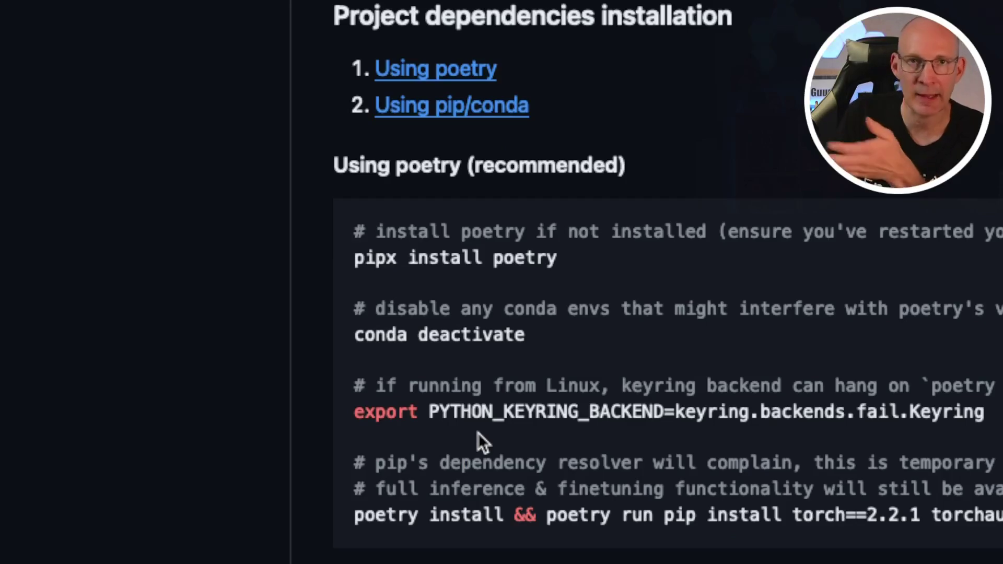
# - Open requirements.txt from the repository's file list
pyautogui.scroll(10, 256, 445)
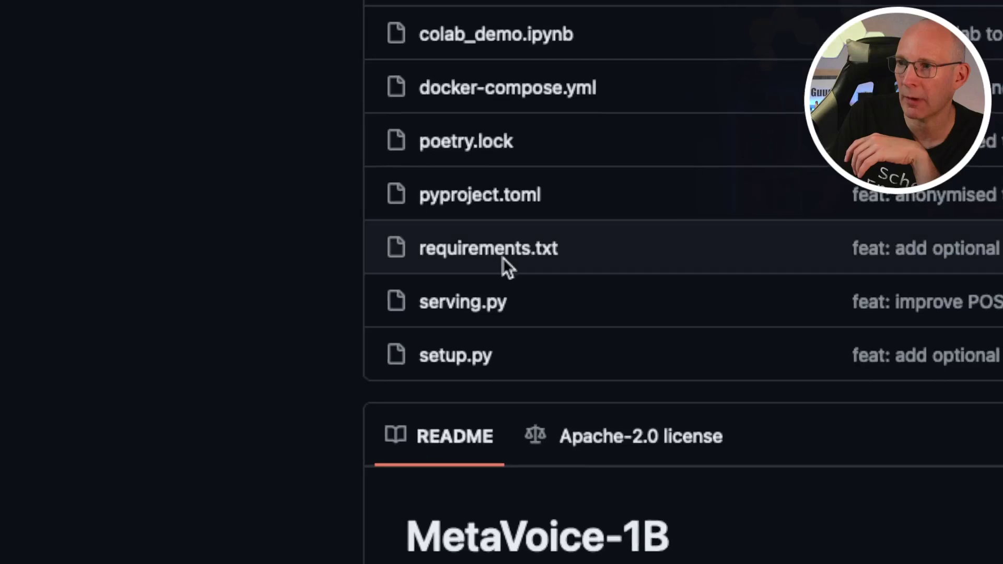
pyautogui.click(506, 256)
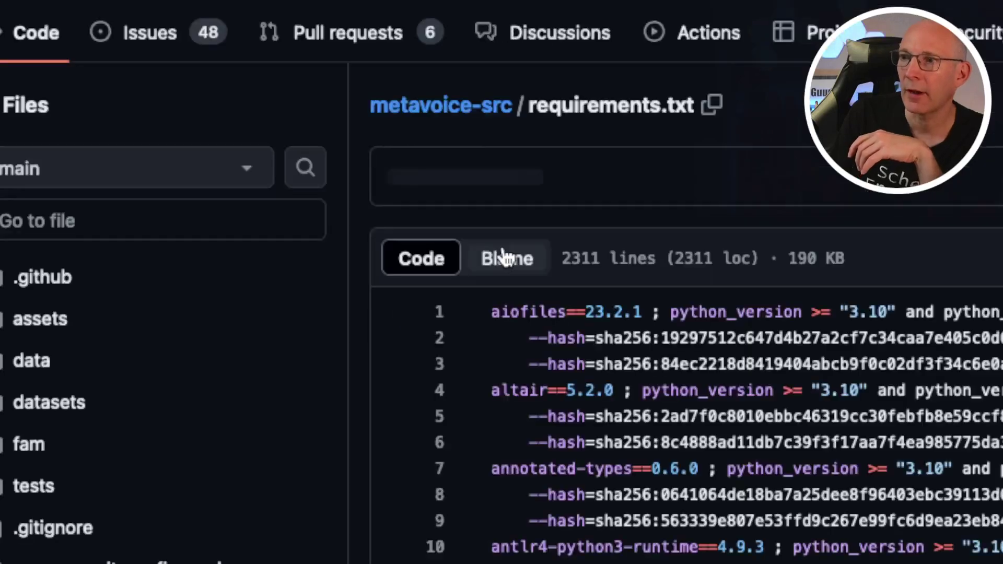
# - Examine the pinned packages and hashes listed in MetaVoice's requirements.txt
pyautogui.scroll(-15, 777, 463)
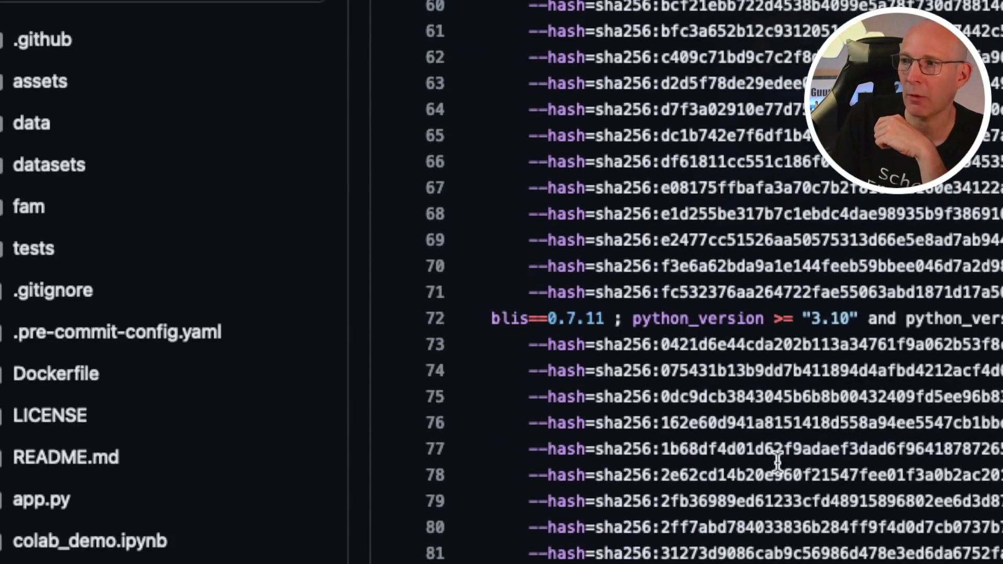
pyautogui.scroll(-5, 778, 462)
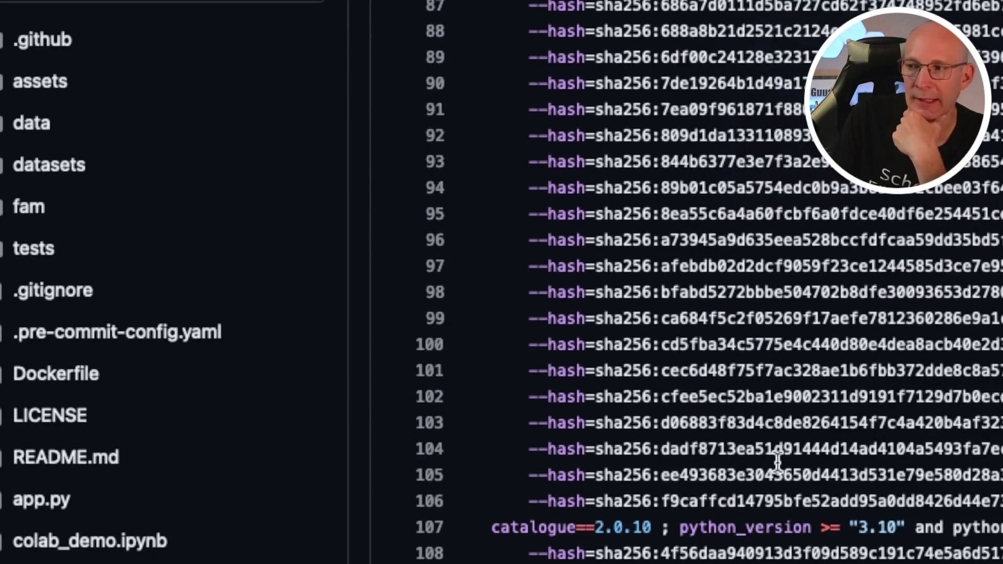
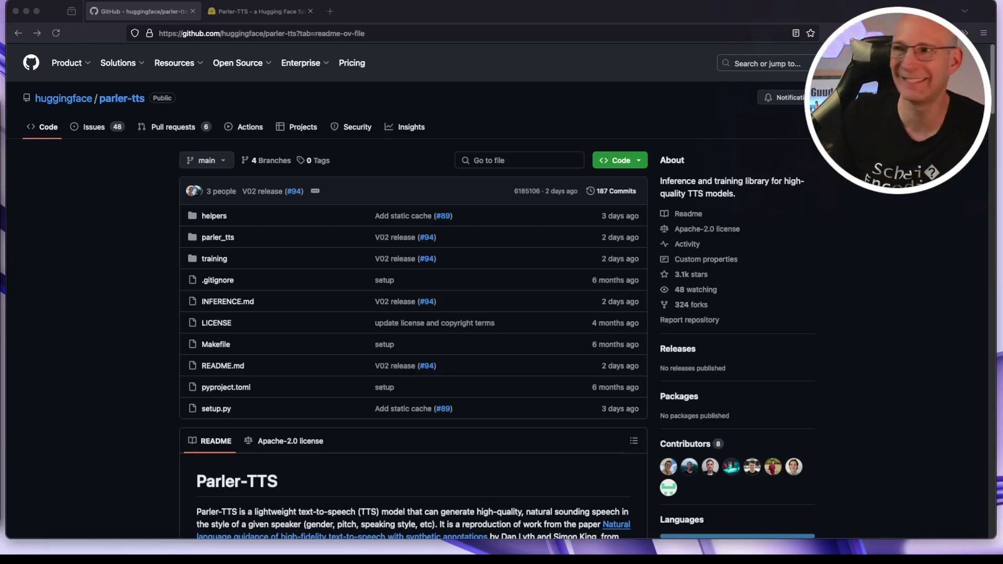
# - Switch to the Parler-TTS Hugging Face Space and highlight the term "very clear audio" in the tips for good generation
pyautogui.hotkey('ctrl', 'Tab')
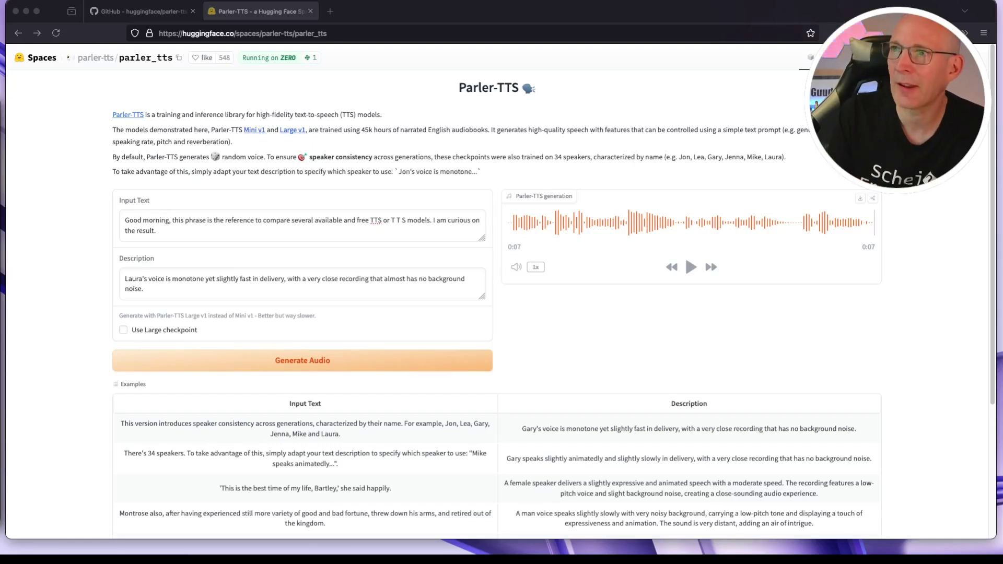
pyautogui.click(266, 87)
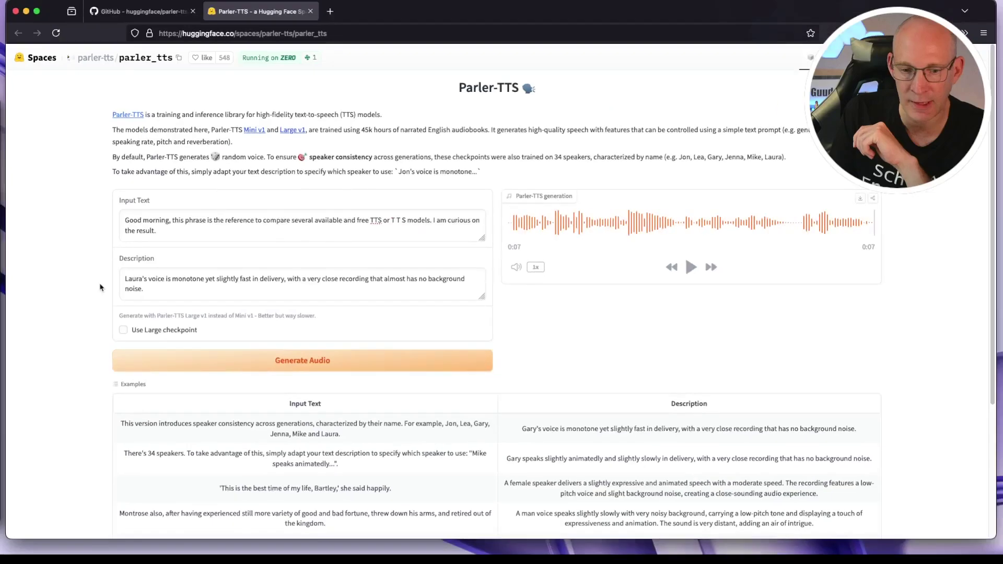
pyautogui.scroll(-5, 99, 286)
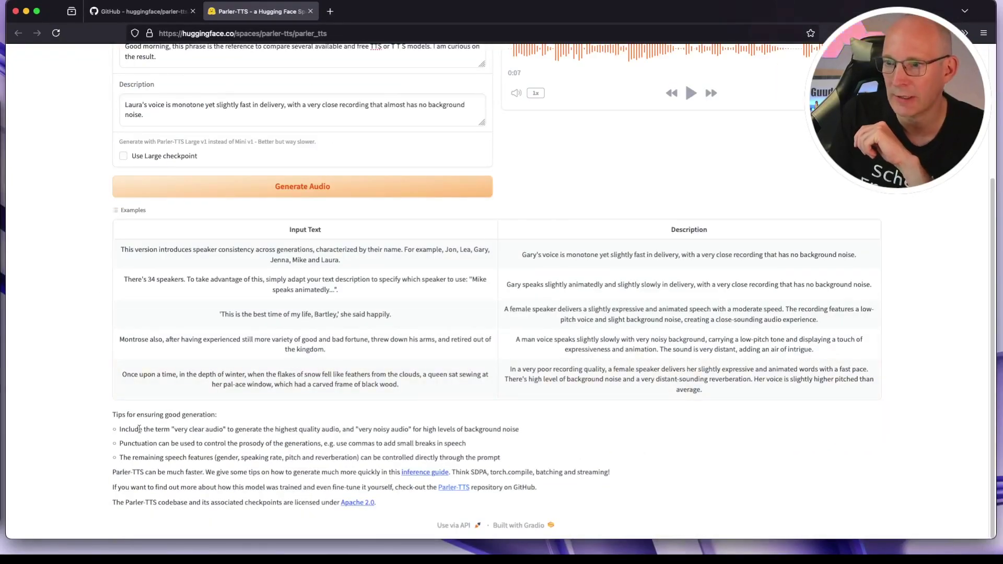
pyautogui.moveTo(174, 429); pyautogui.dragTo(189, 429)
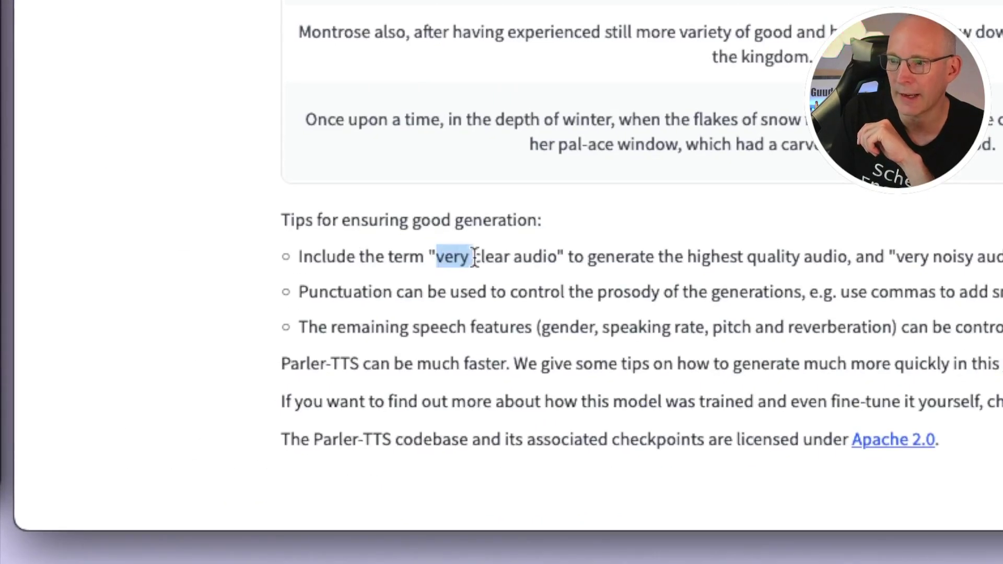
pyautogui.moveTo(474, 256); pyautogui.dragTo(556, 256)
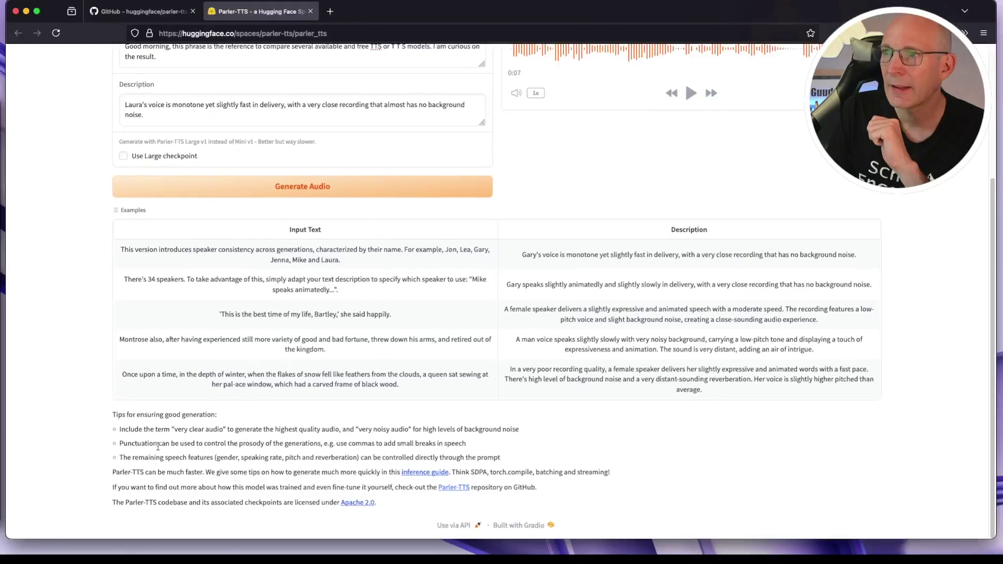
# - Highlight the reference phrase in the Parler-TTS Input Text and play the already generated audio
pyautogui.scroll(5, 395, 303)
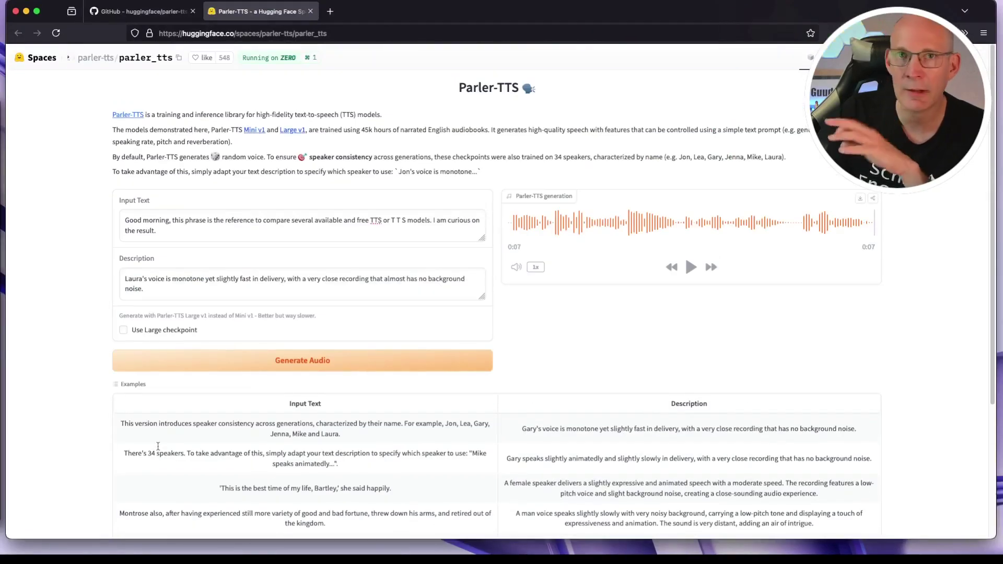
pyautogui.click(167, 227)
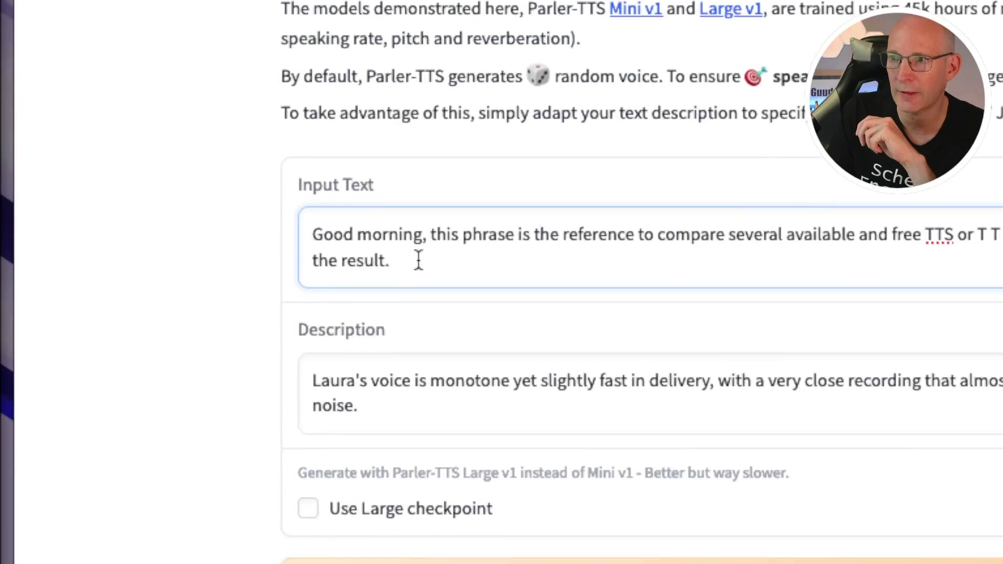
pyautogui.moveTo(167, 228); pyautogui.dragTo(144, 227)
pyautogui.moveTo(362, 254); pyautogui.dragTo(293, 232)
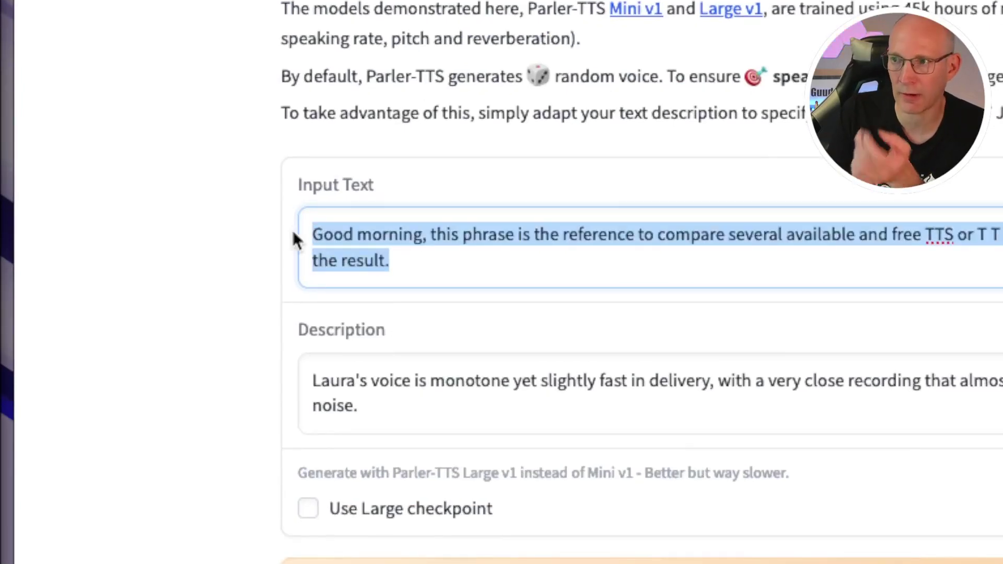
pyautogui.click(419, 255)
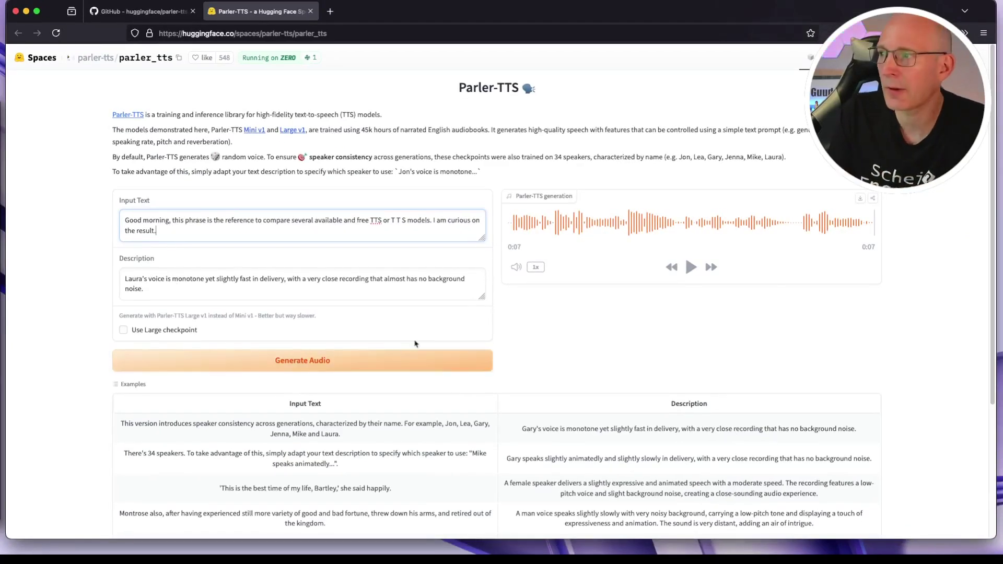
pyautogui.click(692, 268)
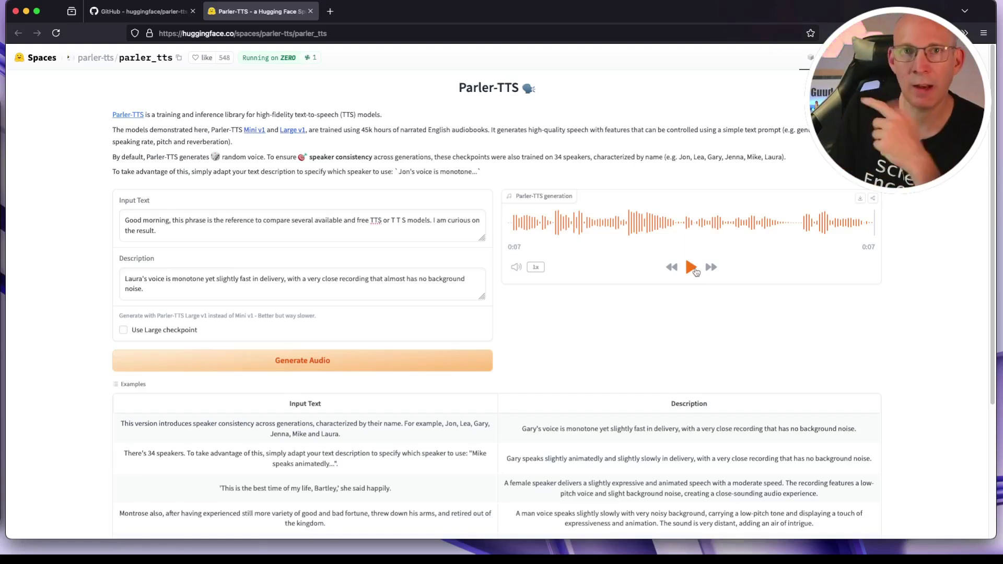
# - Replace the voice description with the example of a fast-paced, expressive female speaker in very poor recording quality with high background noise
pyautogui.click(184, 290)
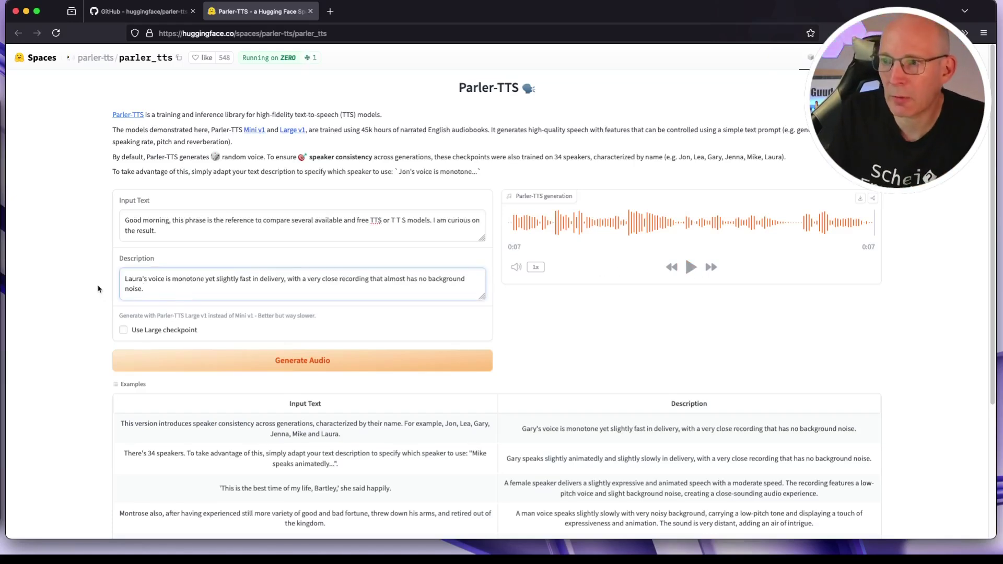
pyautogui.scroll(-3, 110, 399)
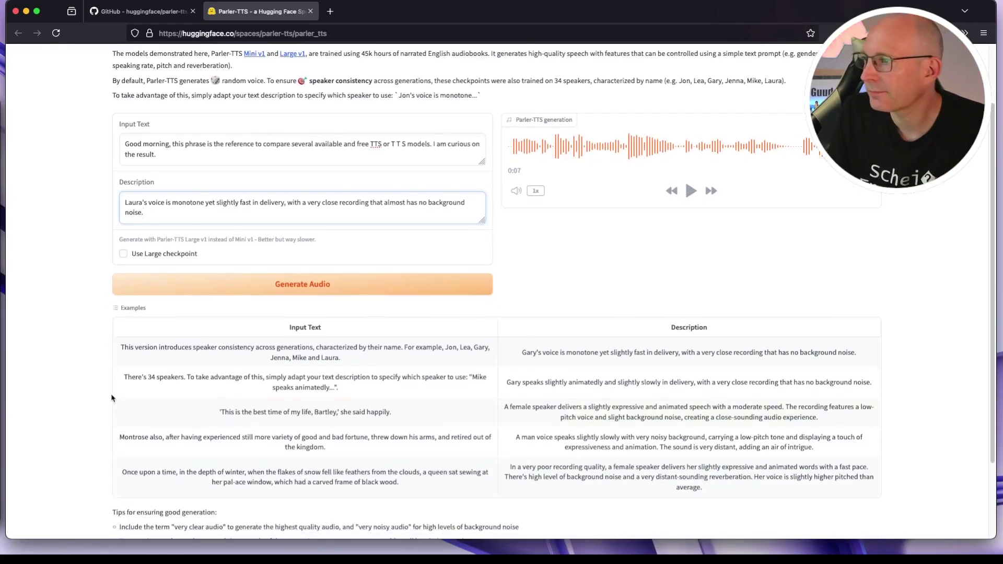
pyautogui.press('super+a')
pyautogui.write("In a very poor recording quality, a female speaker delivers her slightly expressive and animated words with a fast pace. There's high level of background noise and a very distant-sounding reverberation. Her voice is slightly higher pitched than average.")
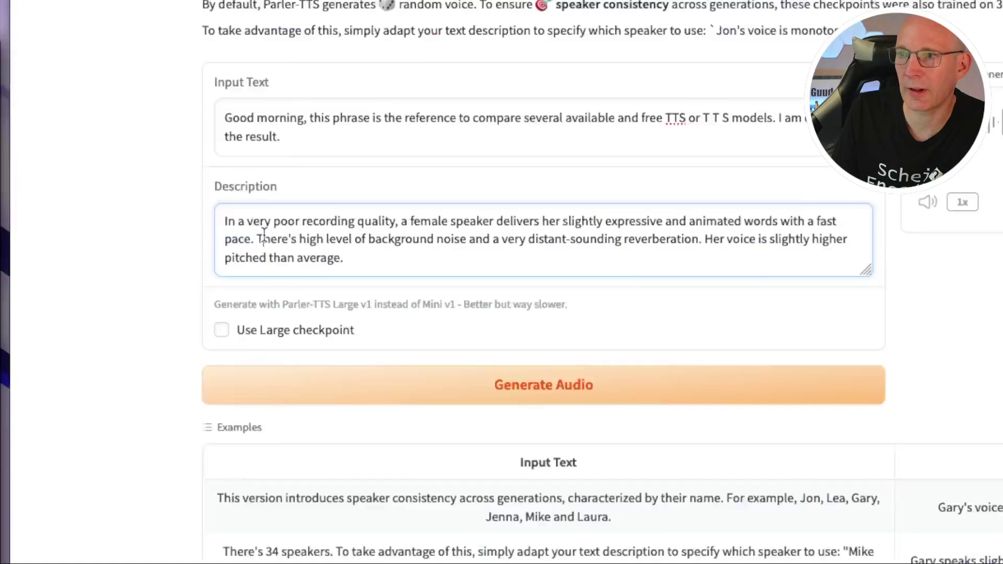
pyautogui.click(263, 236)
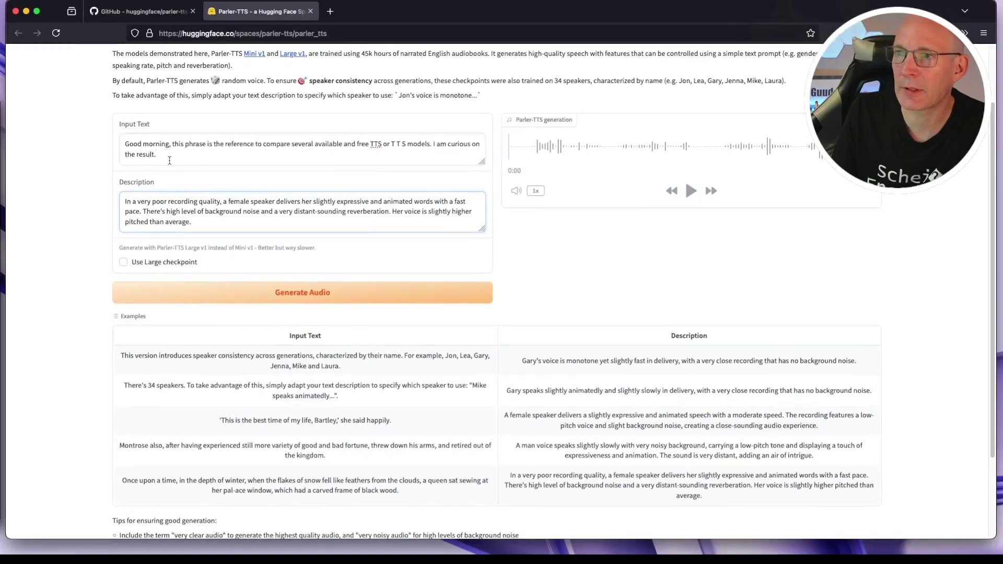
# - Generate audio for the reference phrase with the poor-quality recording description and play the result
pyautogui.click(167, 156)
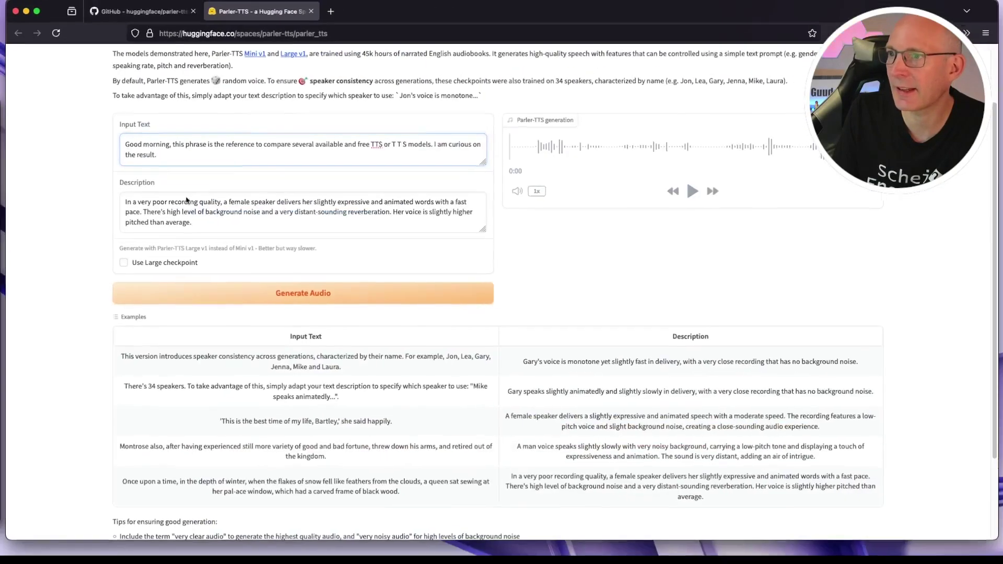
pyautogui.click(301, 296)
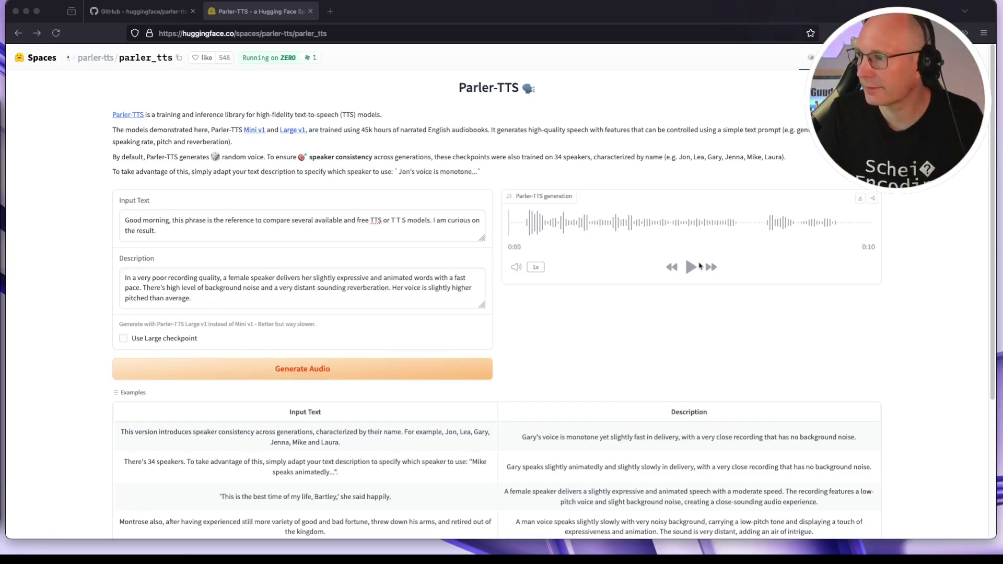
pyautogui.click(688, 269)
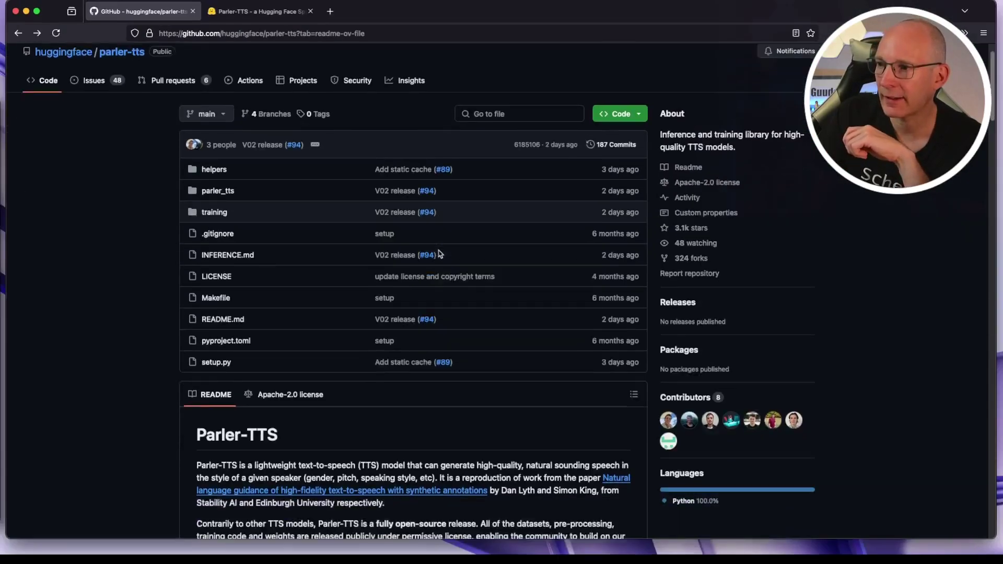
# - In the Parler-TTS GitHub README, highlight the statement about the fully open-source release and its permissive license
pyautogui.scroll(-3, 435, 265)
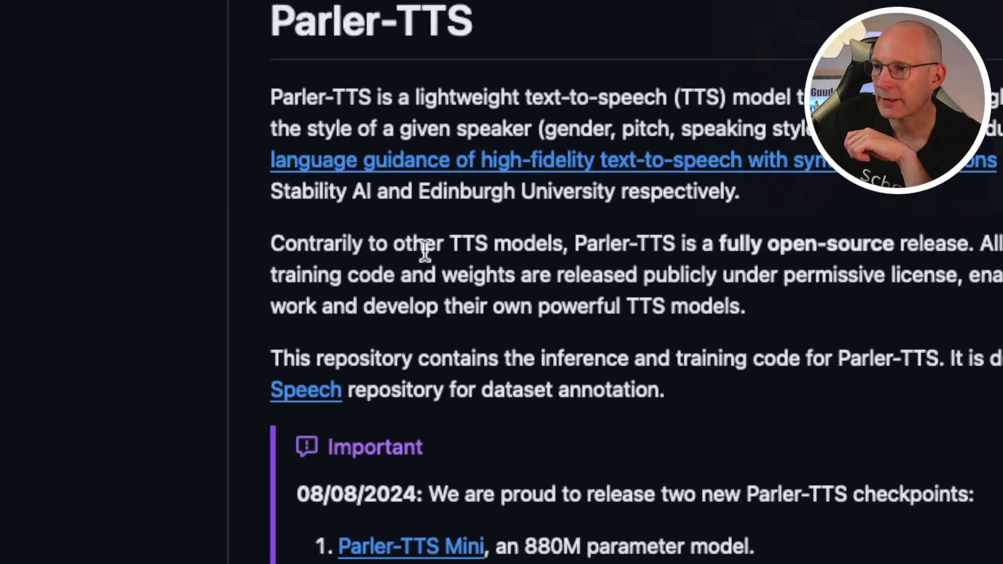
pyautogui.moveTo(576, 246); pyautogui.dragTo(987, 249)
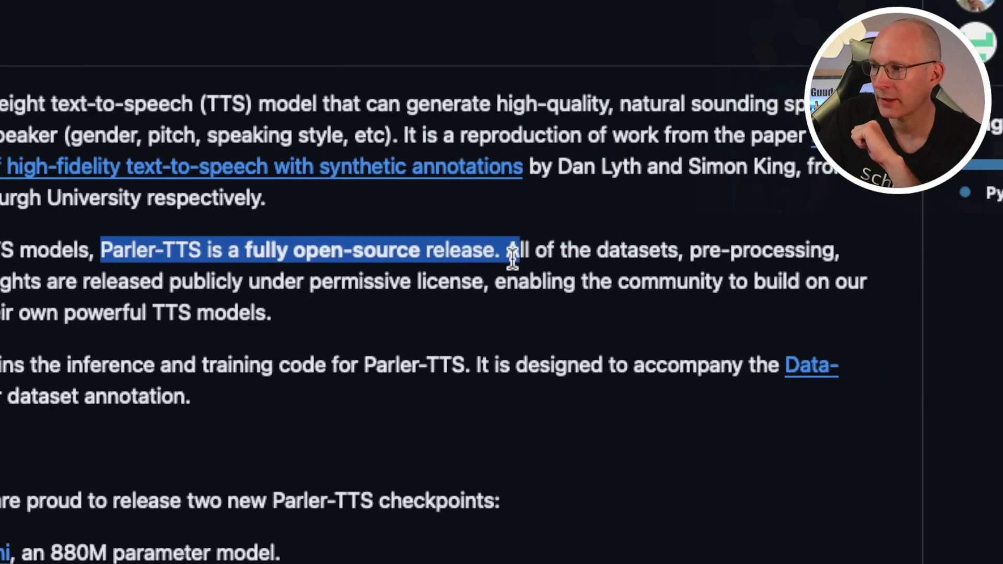
pyautogui.moveTo(513, 256); pyautogui.dragTo(496, 301)
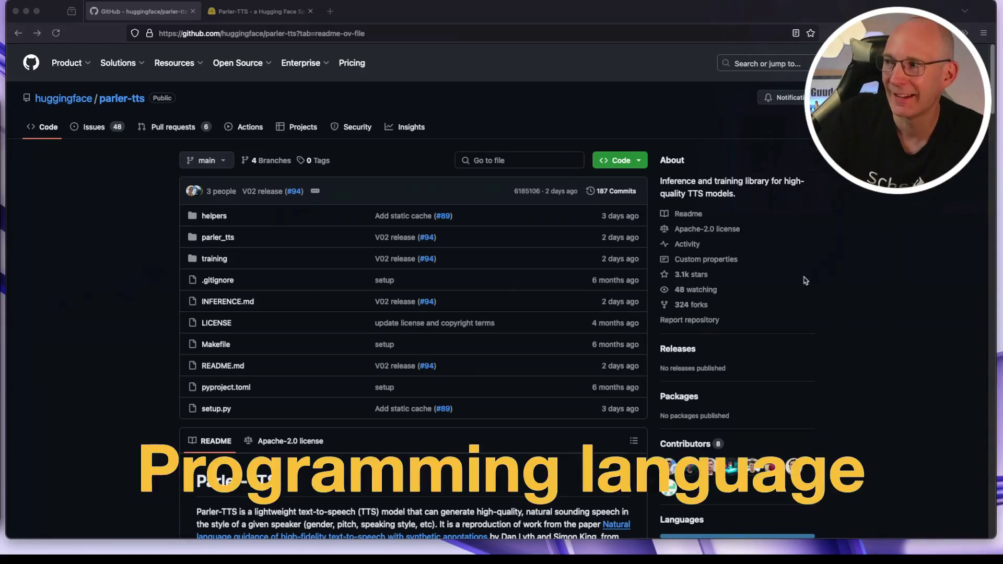
# - Review the Parler-TTS README's installation, usage and tips, and open the training folder linked under Training
pyautogui.scroll(-5, 793, 335)
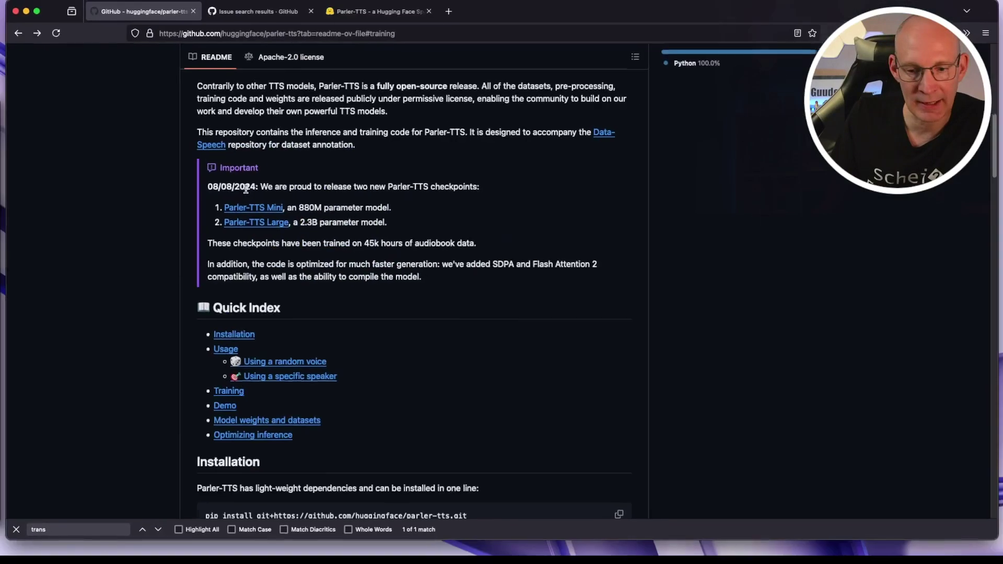
pyautogui.scroll(-10, 576, 259)
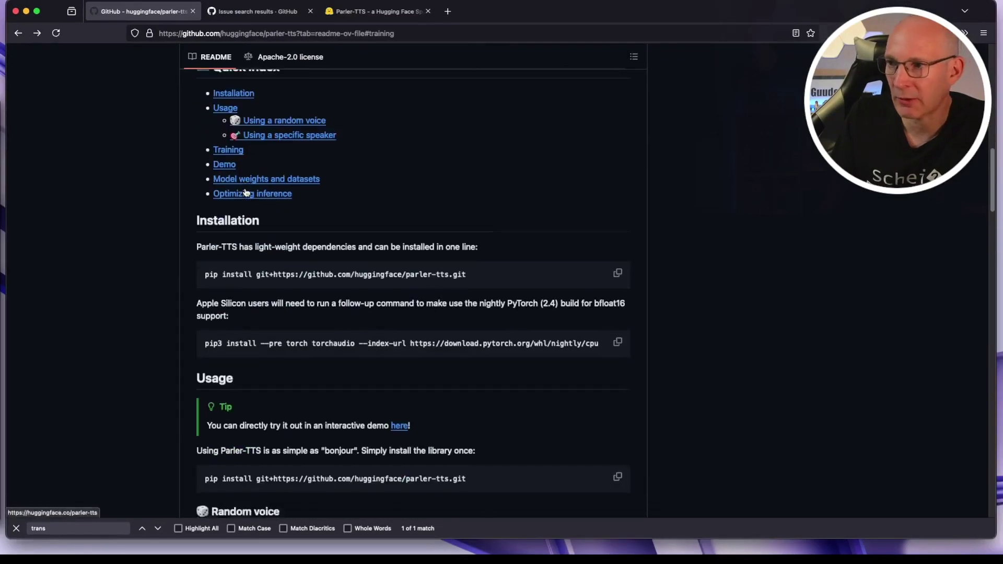
pyautogui.scroll(-15, 247, 192)
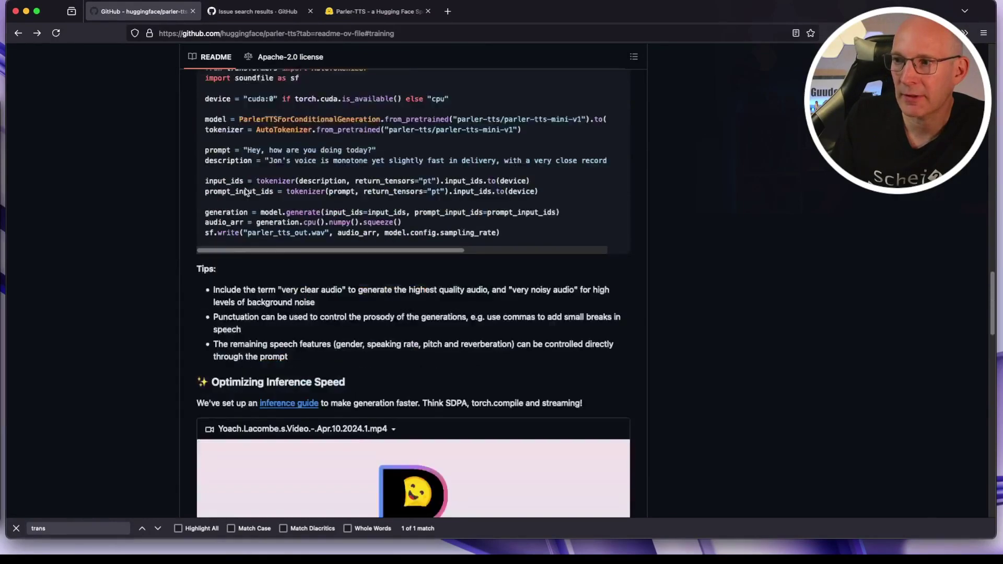
pyautogui.scroll(-10, 247, 192)
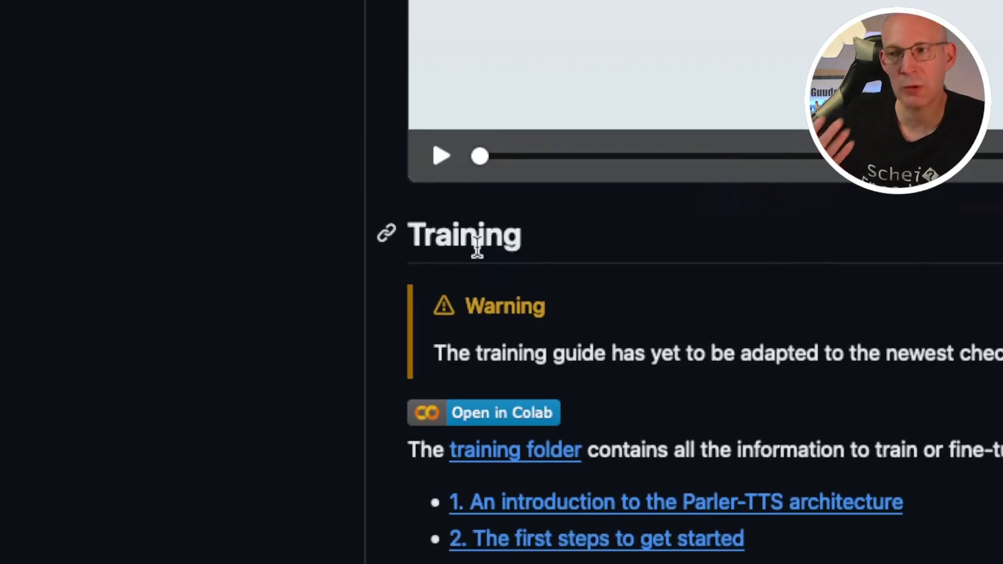
pyautogui.click(533, 460)
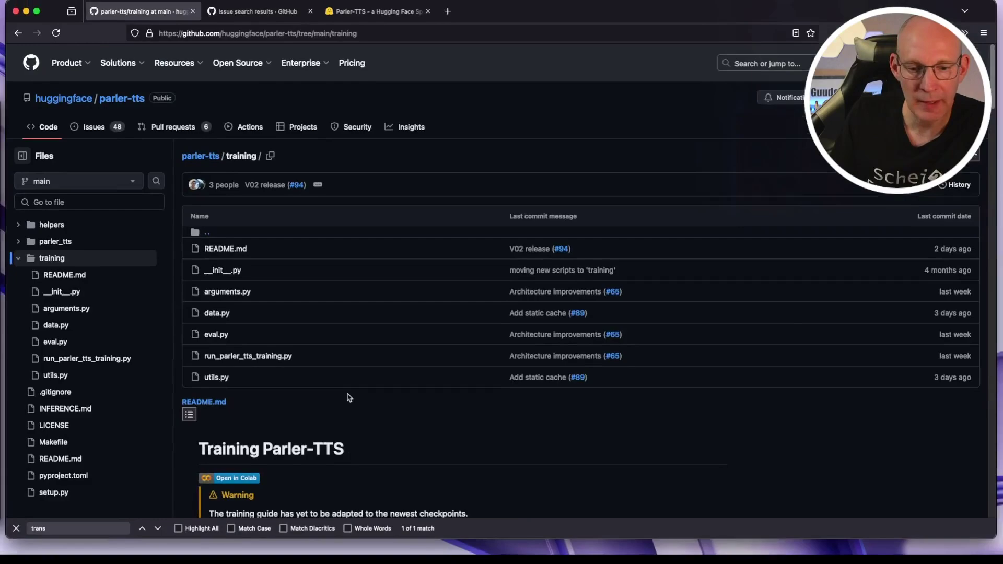
# - Read the training guide and highlight the dataset requirements "speech data" and "text transcription of the speech data" under Create or find datasets
pyautogui.scroll(-4, 349, 398)
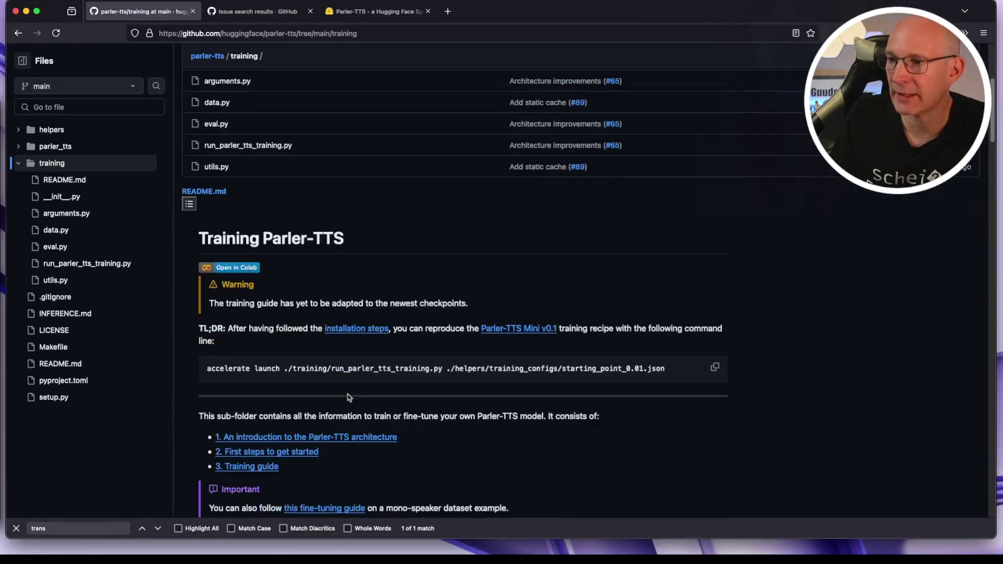
pyautogui.scroll(-5, 349, 397)
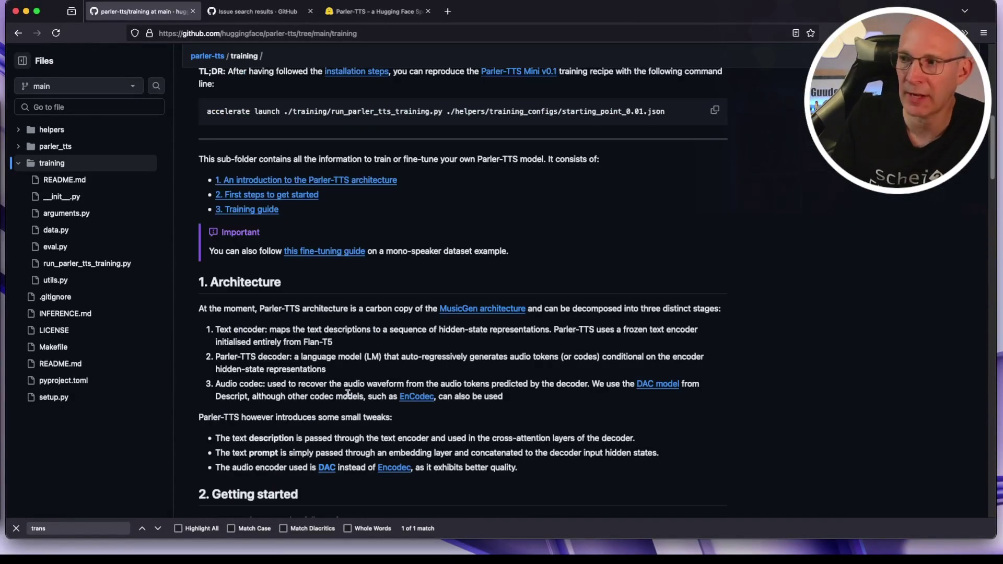
pyautogui.scroll(-15, 348, 393)
pyautogui.scroll(-5, 349, 397)
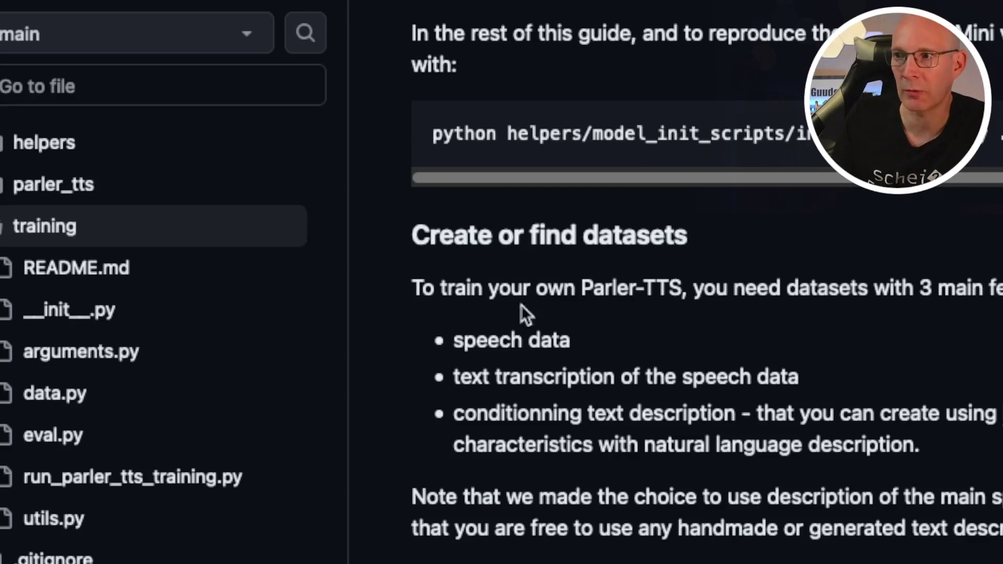
pyautogui.moveTo(453, 343); pyautogui.dragTo(510, 357)
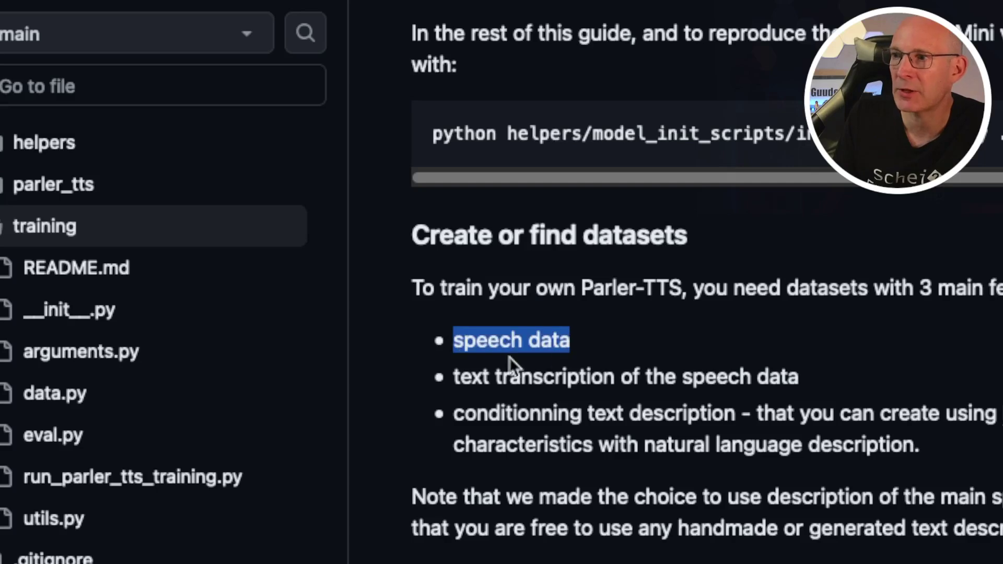
pyautogui.moveTo(652, 381); pyautogui.dragTo(792, 382)
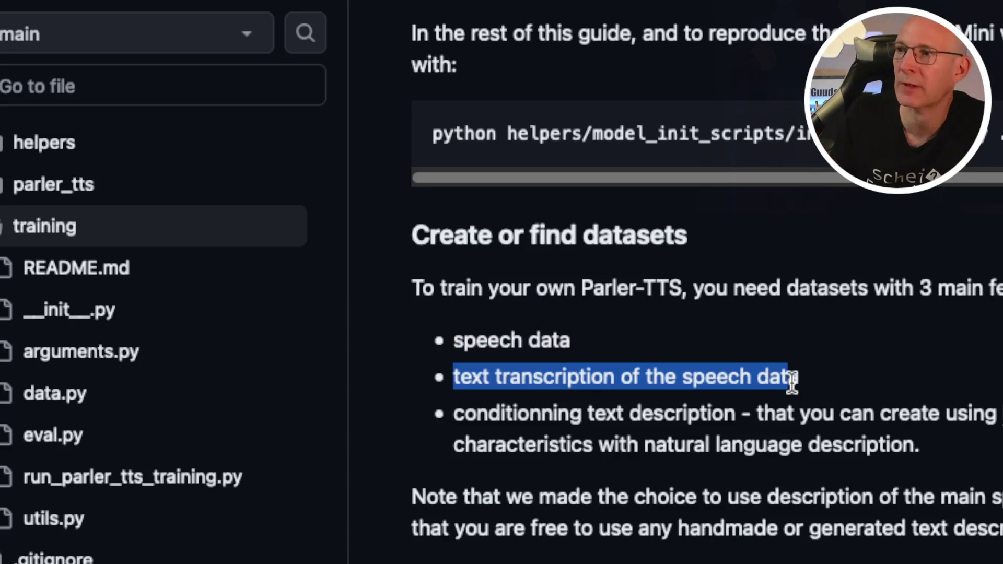
pyautogui.click(689, 377)
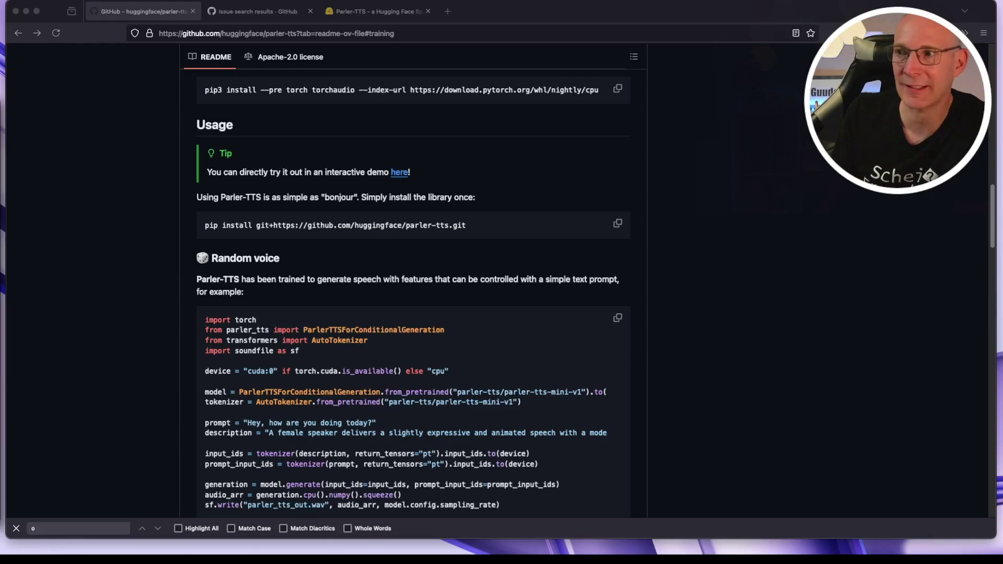
# - Point out the pip install command in the Usage section of the main Parler-TTS README
pyautogui.click(233, 228)
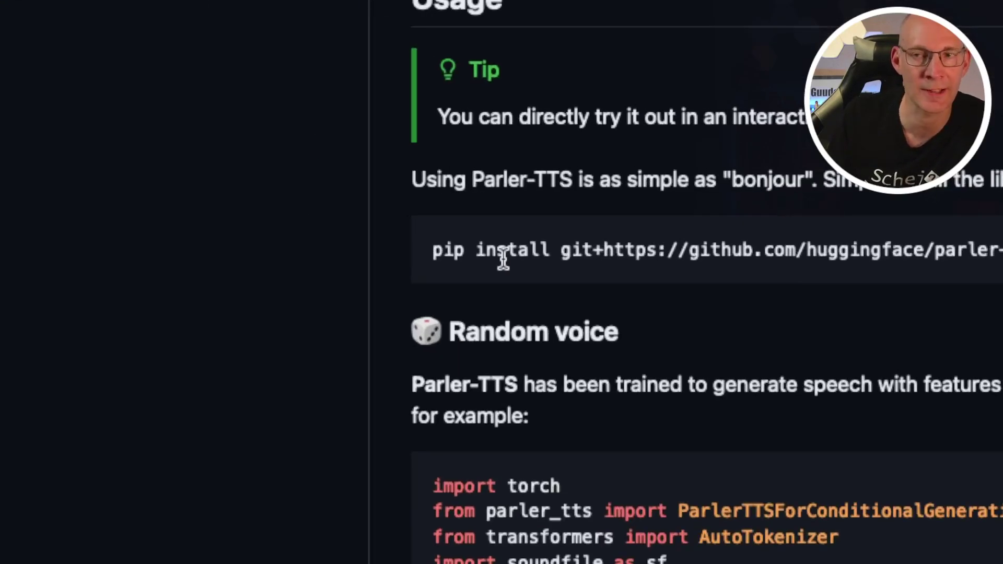
pyautogui.moveTo(433, 251); pyautogui.dragTo(929, 253)
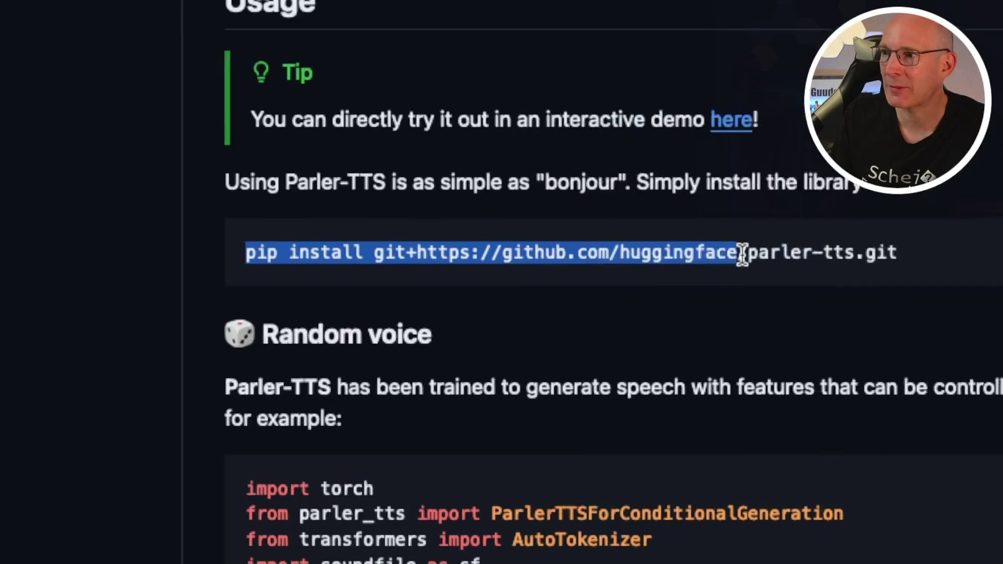
pyautogui.moveTo(742, 254); pyautogui.dragTo(904, 253)
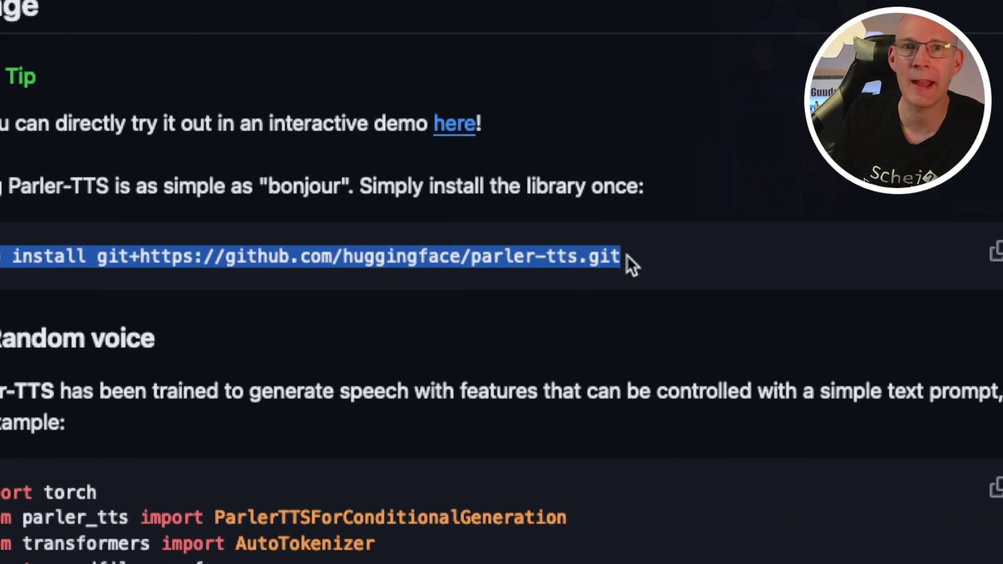
pyautogui.click(600, 239)
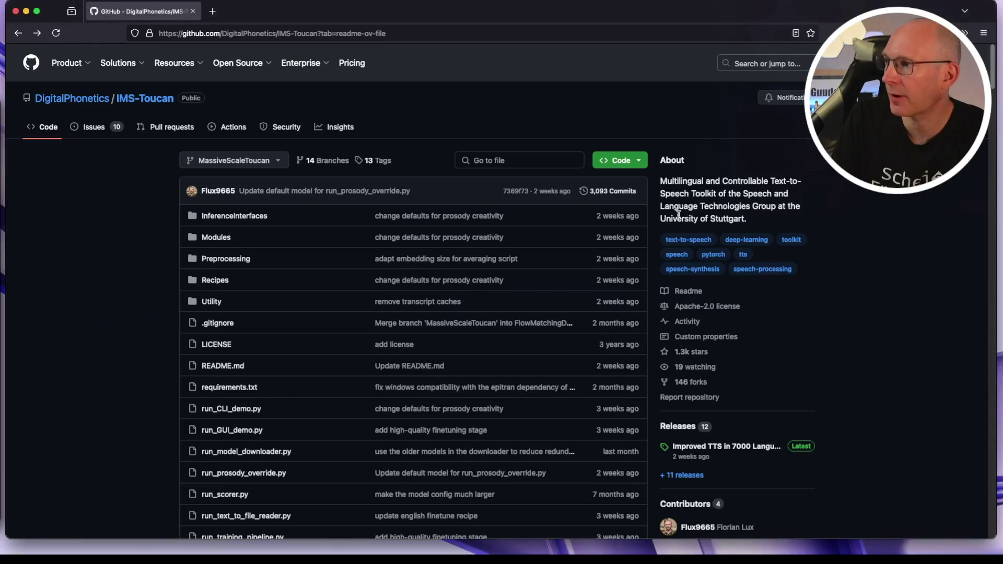
# - In the IMS-Toucan repository, highlight "University of Stuttgart" in the description and open the README's demo for designing a nonexistent speaker's voice in a new tab
pyautogui.moveTo(660, 220); pyautogui.dragTo(754, 222)
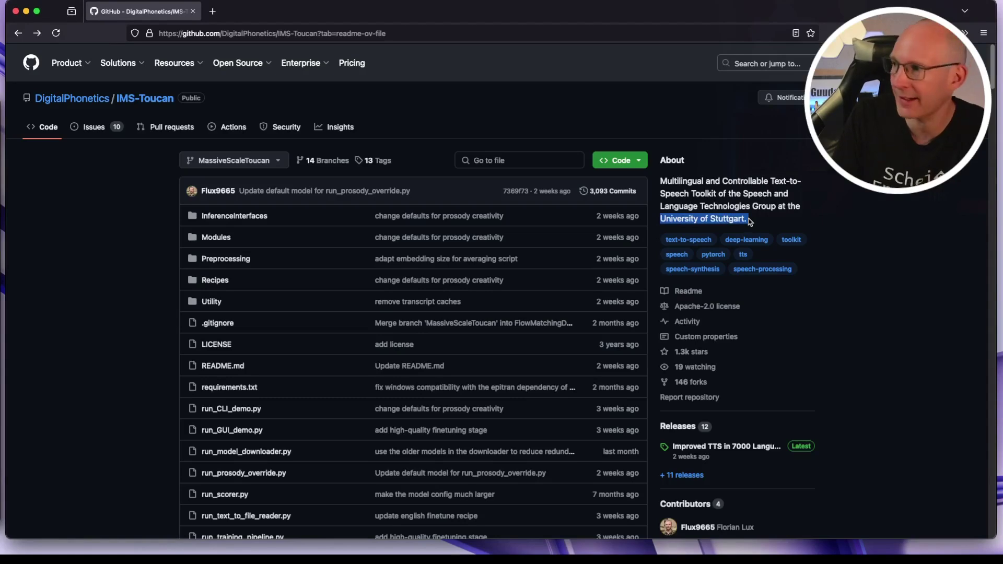
pyautogui.click(703, 217)
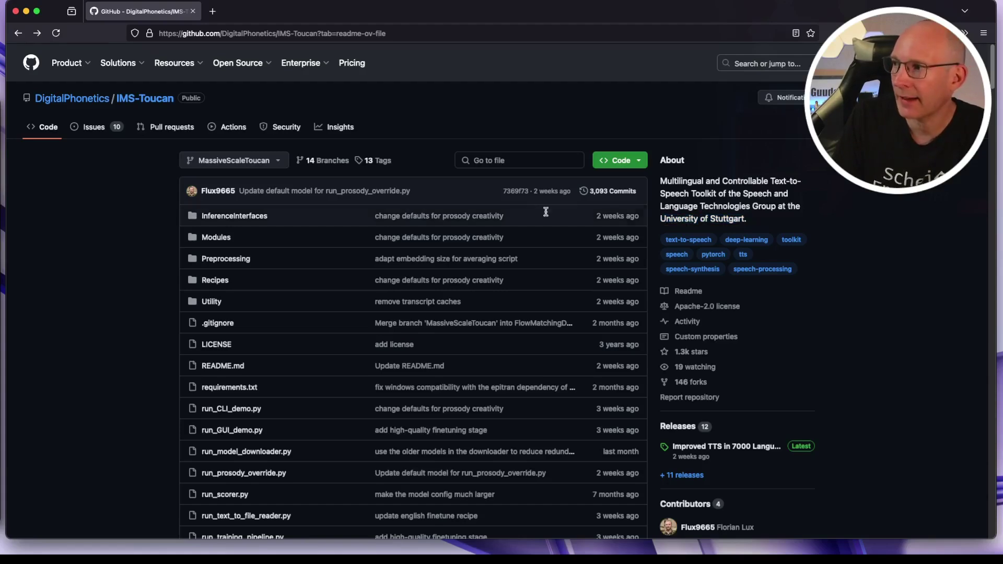
pyautogui.scroll(-5, 161, 230)
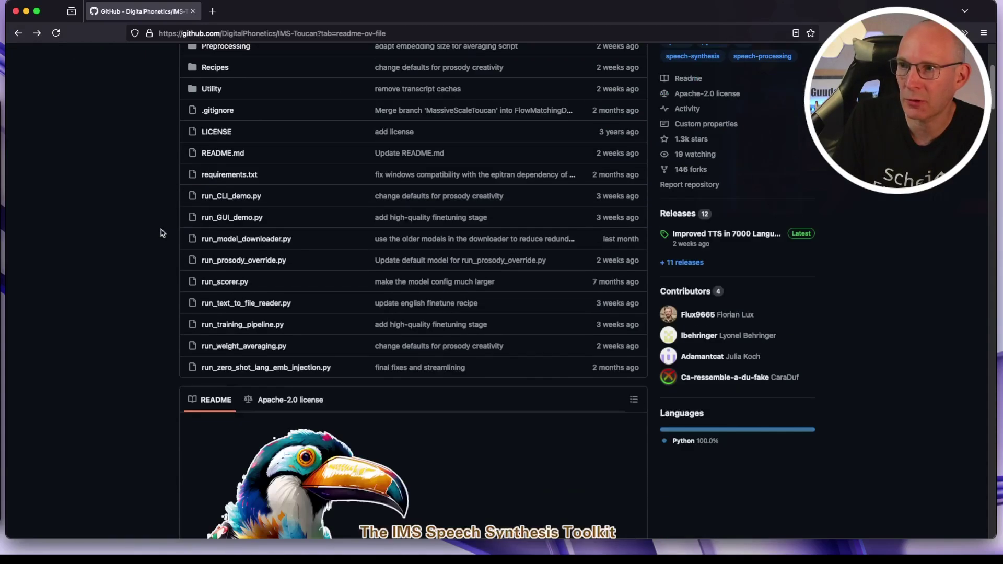
pyautogui.scroll(-7, 162, 233)
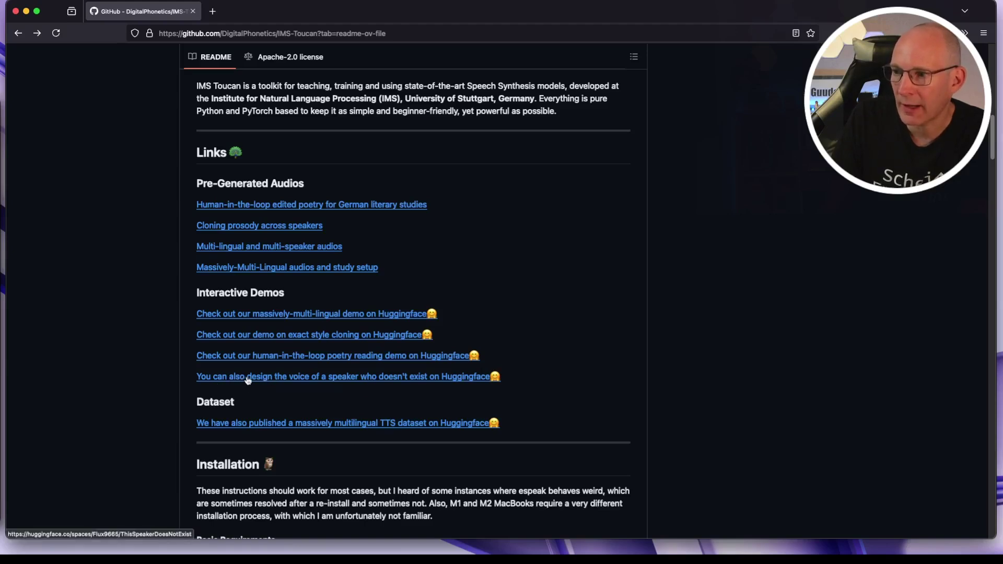
pyautogui.rightClick(353, 375)
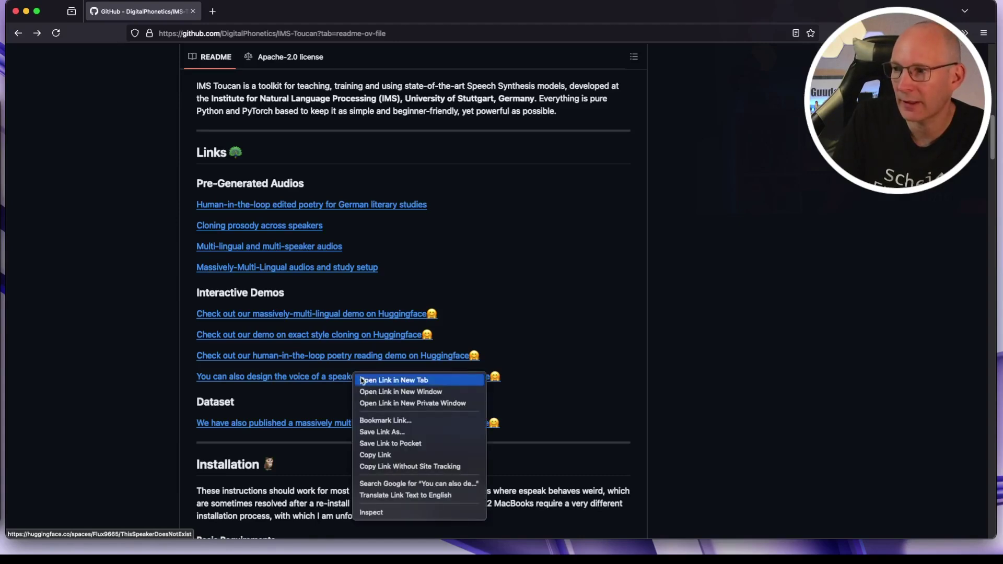
pyautogui.click(363, 381)
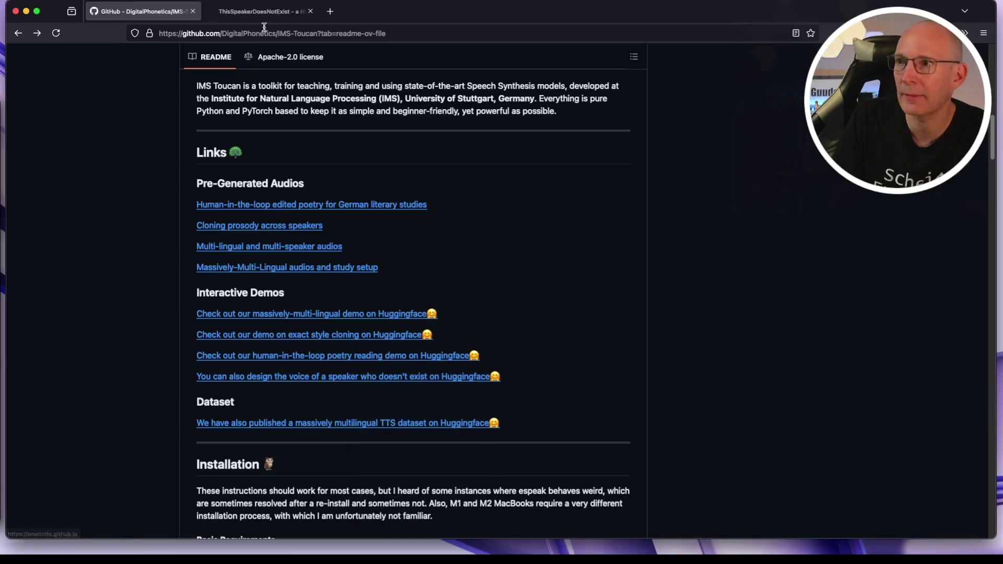
pyautogui.click(260, 11)
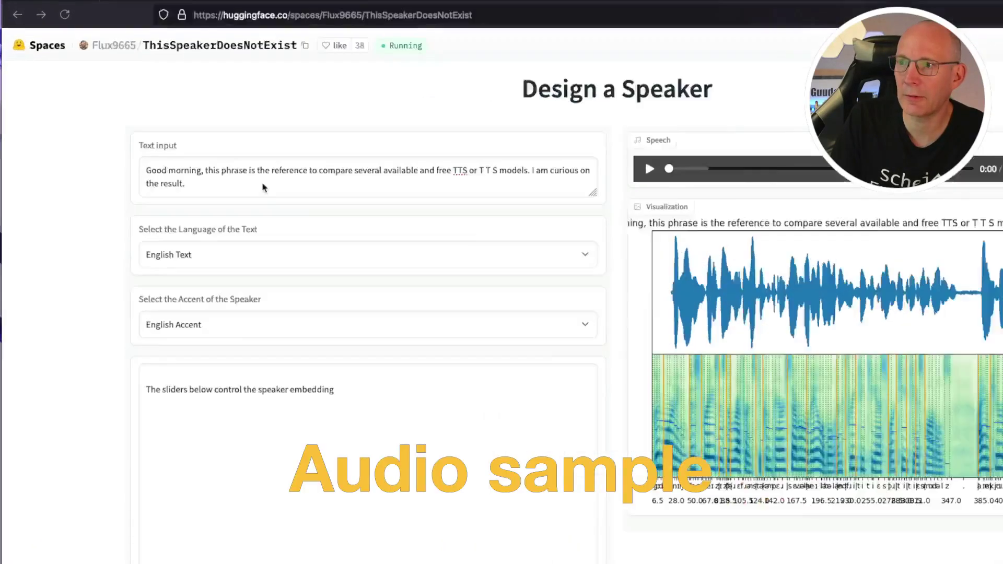
# - Highlight the reference phrase in the text input of the Design a Speaker demo
pyautogui.click(339, 265)
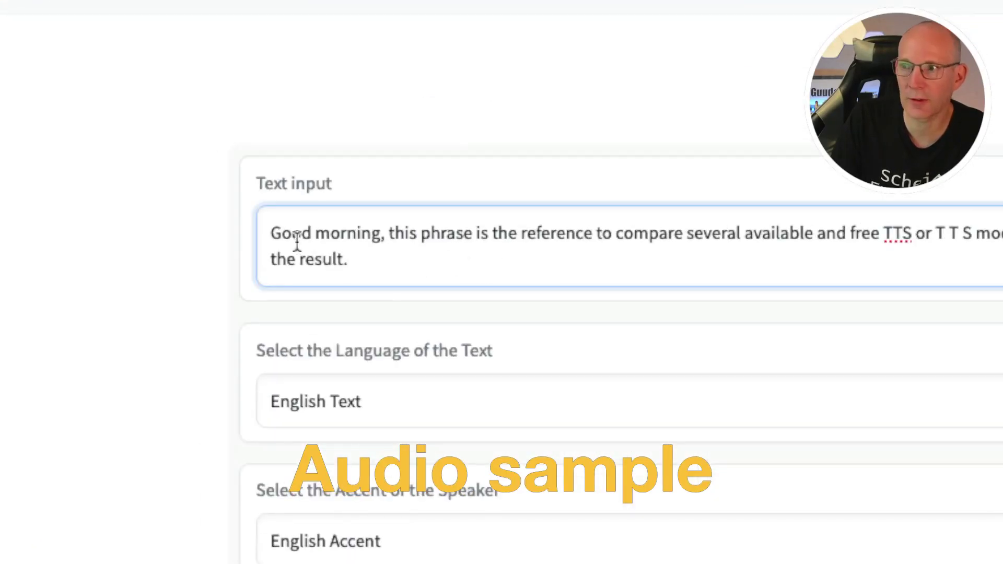
pyautogui.moveTo(262, 233); pyautogui.dragTo(416, 267)
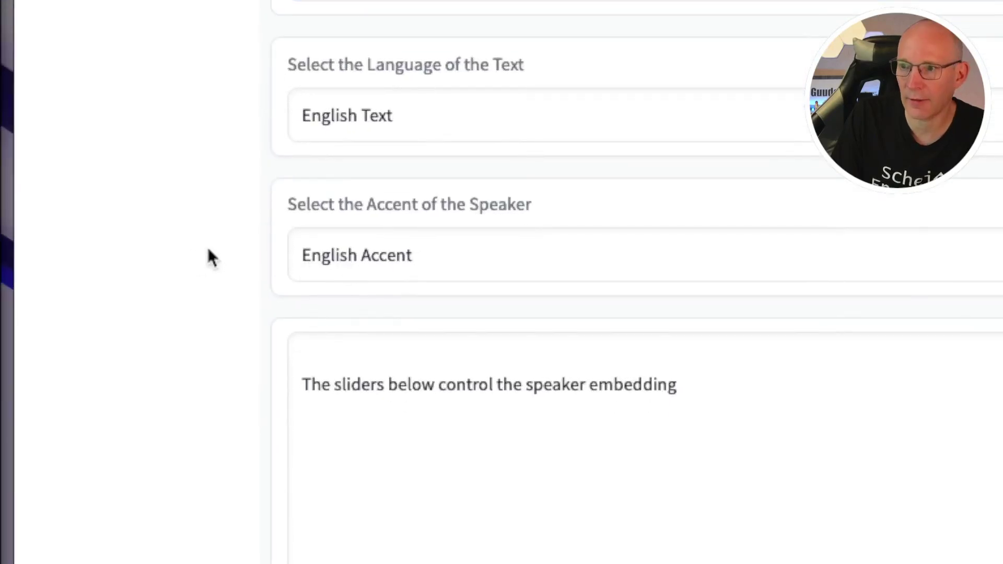
# - Review the speaker embedding and TTS control sliders of the Design a Speaker demo, and play the generated speech
pyautogui.scroll(-5, 209, 256)
pyautogui.scroll(-3, 246, 243)
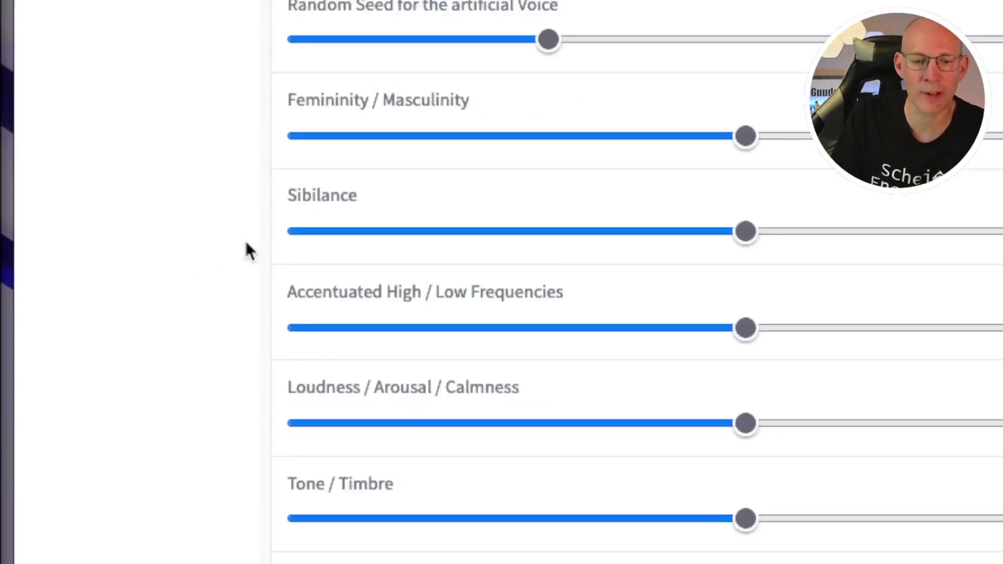
pyautogui.scroll(-5, 245, 243)
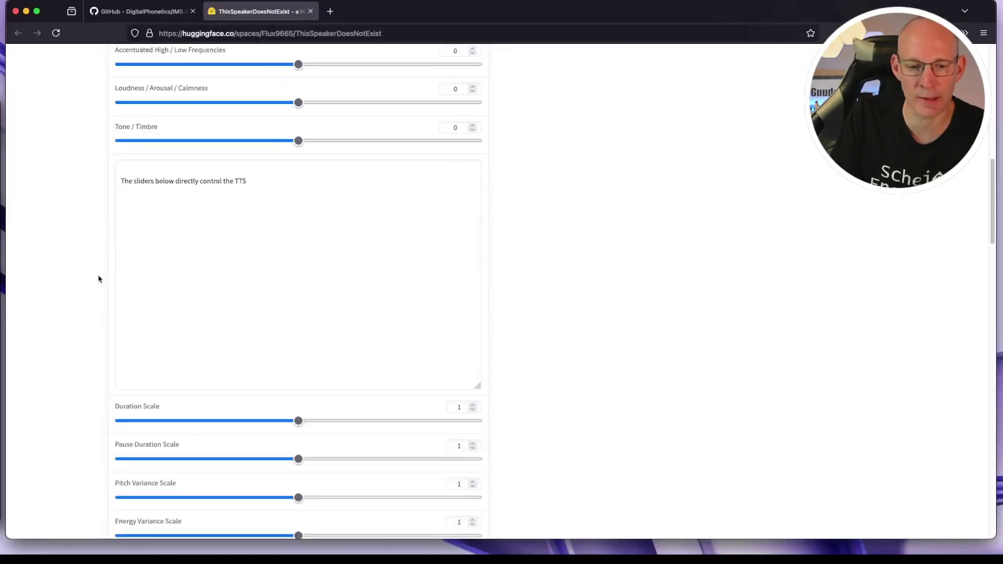
pyautogui.scroll(-8, 99, 279)
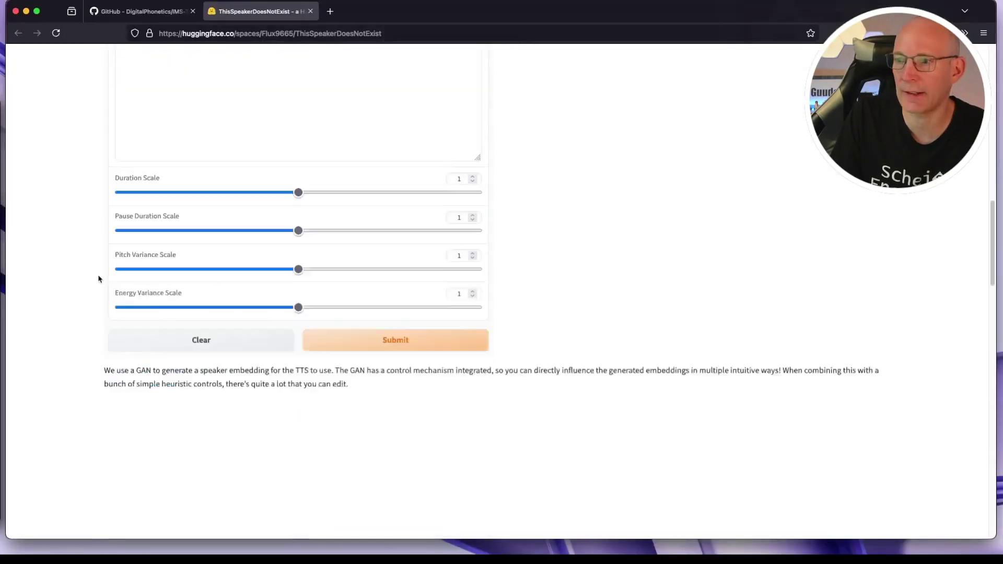
pyautogui.scroll(15, 379, 237)
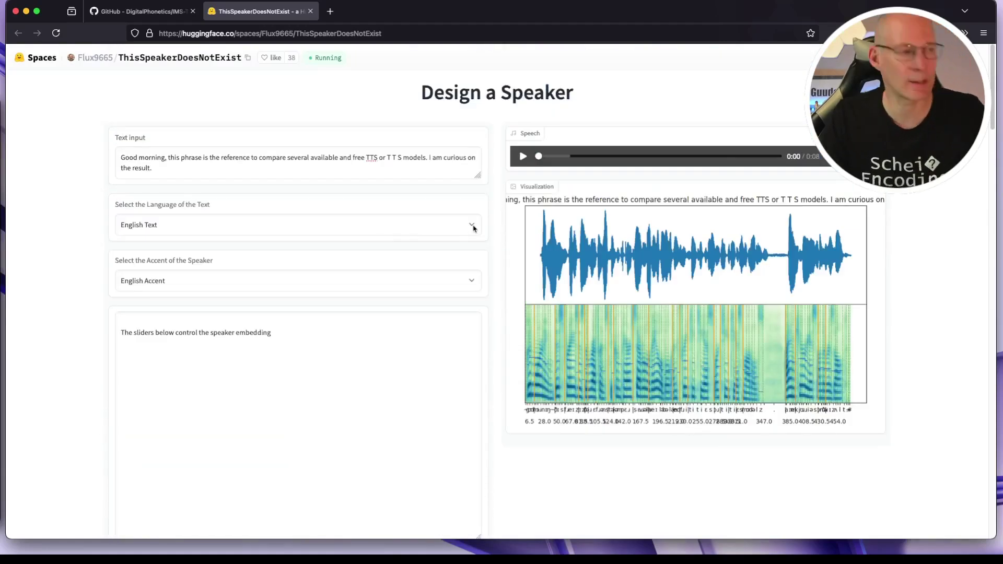
pyautogui.click(522, 156)
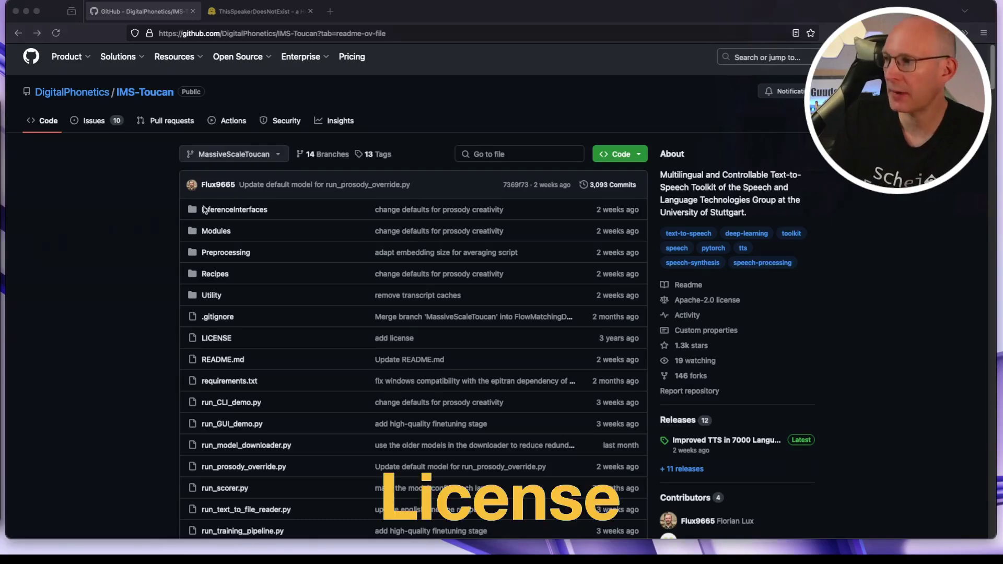
# - In the IMS-Toucan repository's details, highlight the Apache-2.0 license and the Python entry under Languages
pyautogui.click(811, 320)
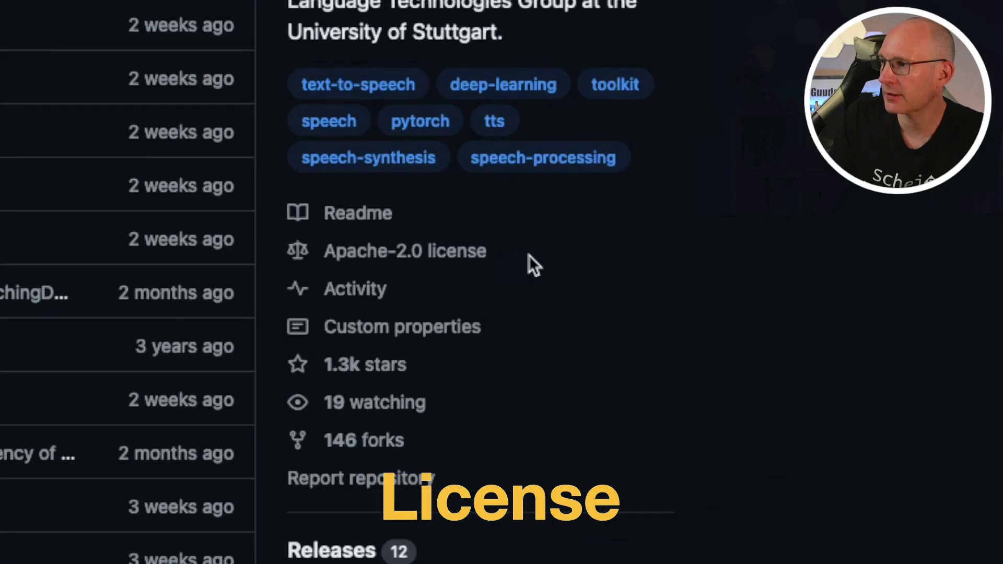
pyautogui.moveTo(529, 255); pyautogui.dragTo(452, 258)
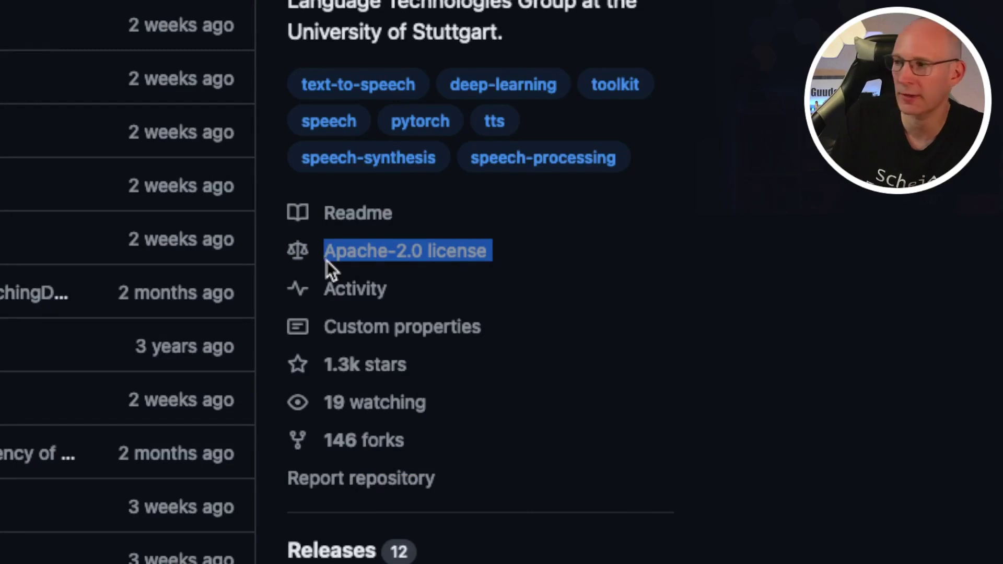
pyautogui.click(635, 253)
pyautogui.scroll(-10, 634, 253)
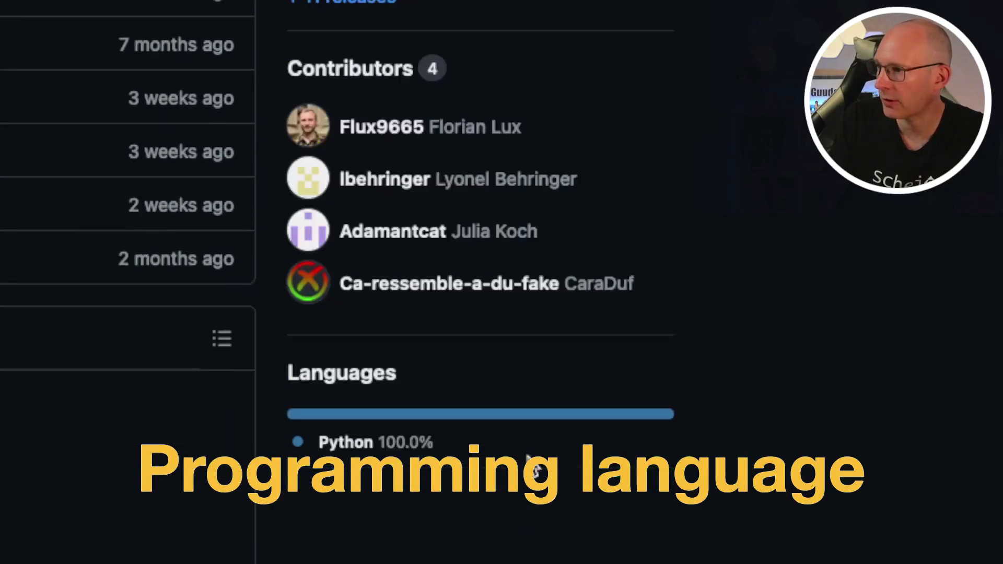
pyautogui.moveTo(434, 443); pyautogui.dragTo(315, 442)
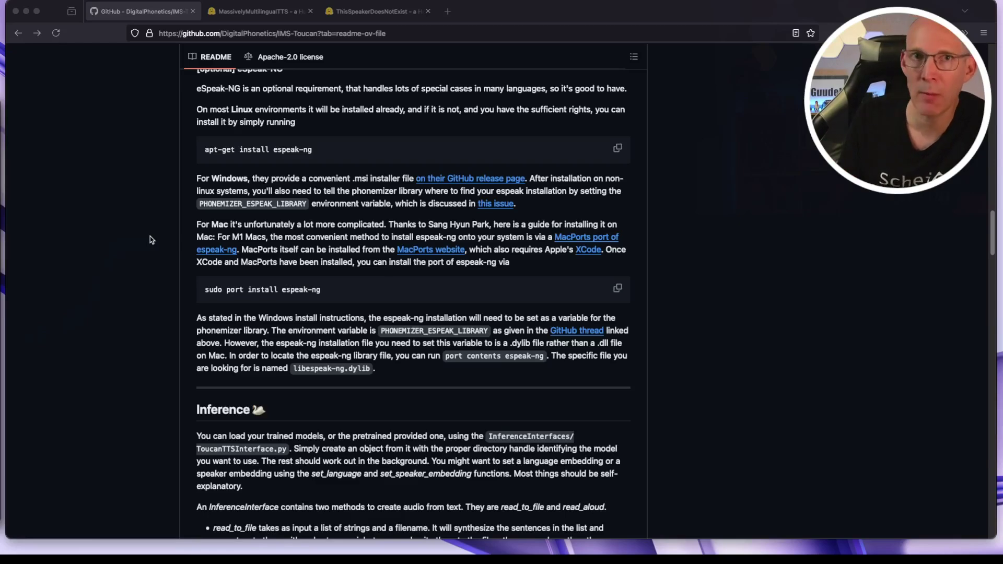
# - Return to the Links section of the IMS-Toucan README and highlight the Interactive Demos heading
pyautogui.scroll(20, 151, 240)
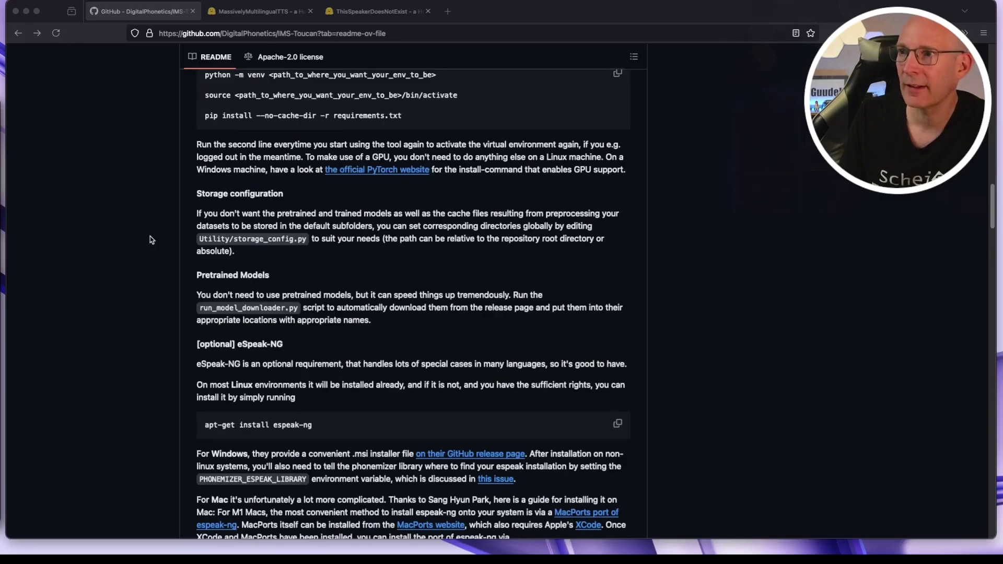
pyautogui.scroll(8, 151, 240)
pyautogui.scroll(-12, 150, 237)
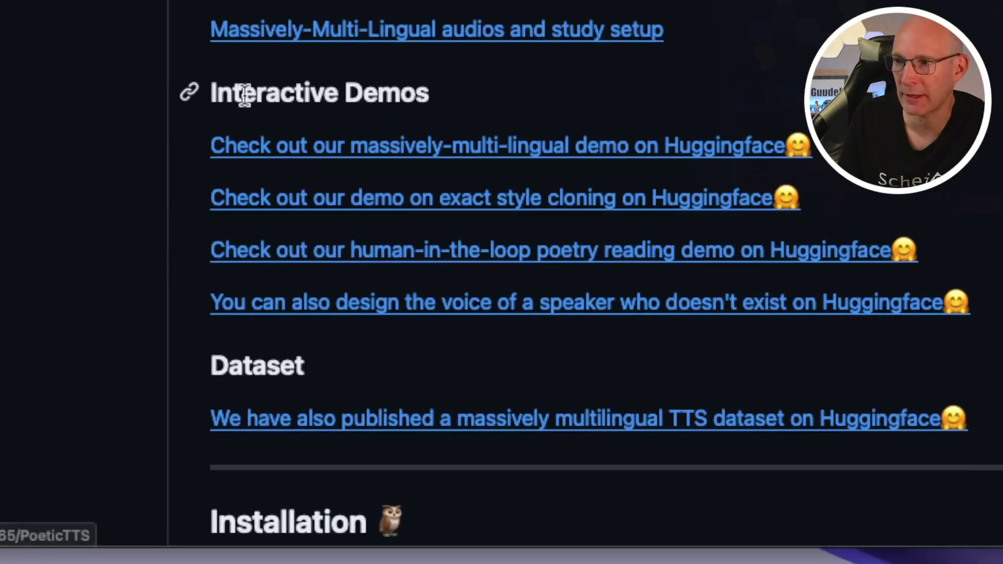
pyautogui.moveTo(233, 95); pyautogui.dragTo(425, 92)
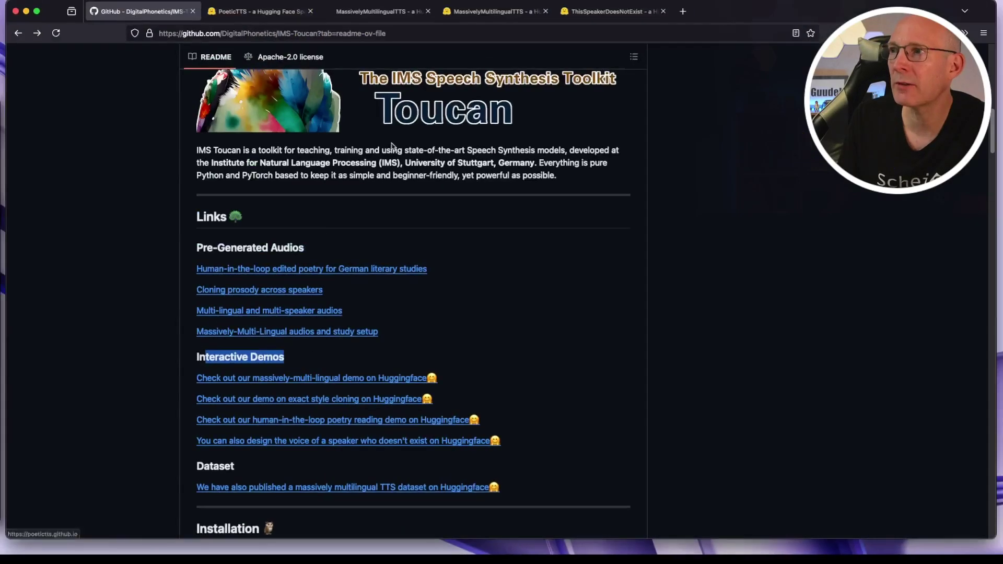
# - Switch to the already generated MassivelyMultilingualTTS demo and highlight the reference phrase in its text input
pyautogui.click(447, 12)
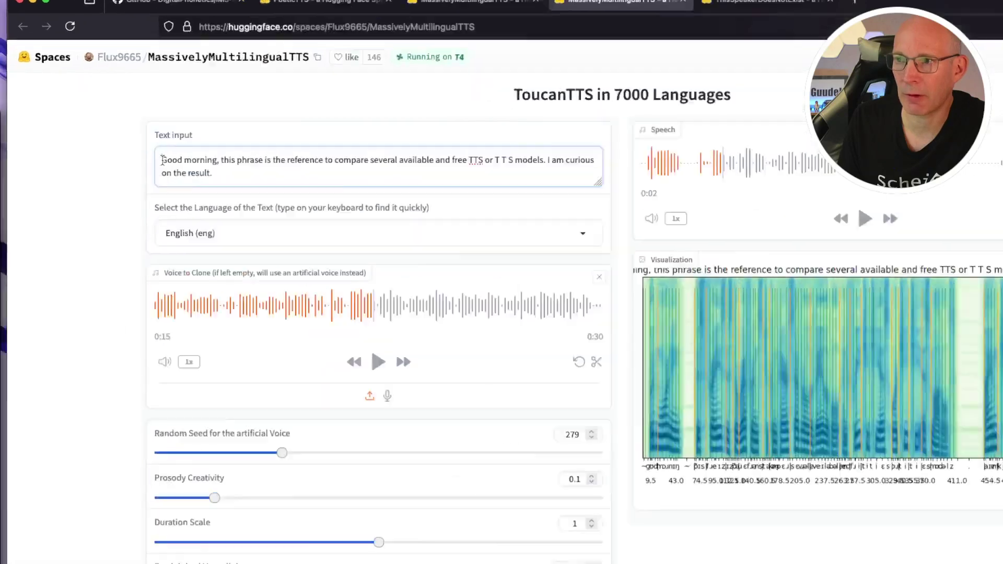
pyautogui.click(130, 140)
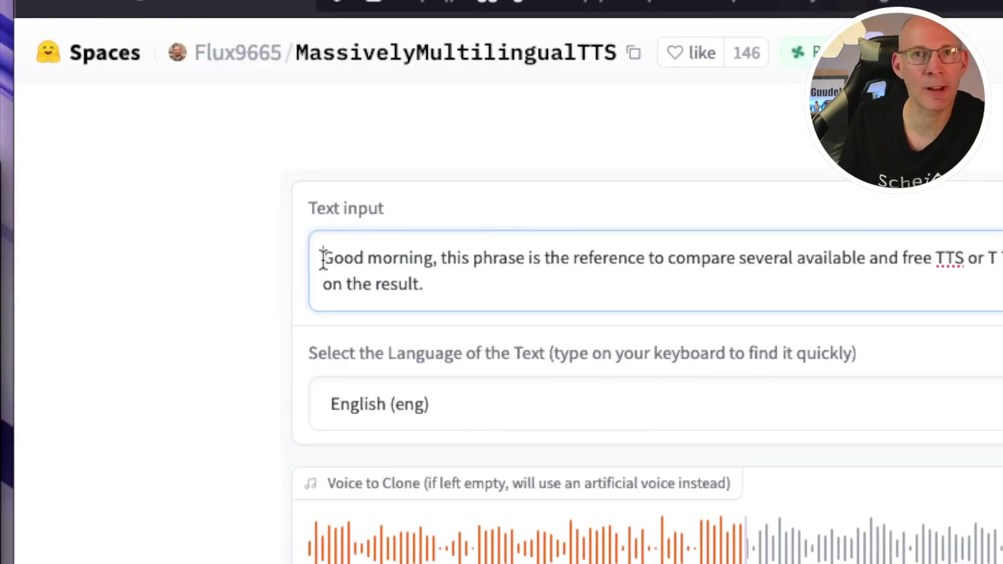
pyautogui.moveTo(323, 259); pyautogui.dragTo(438, 280)
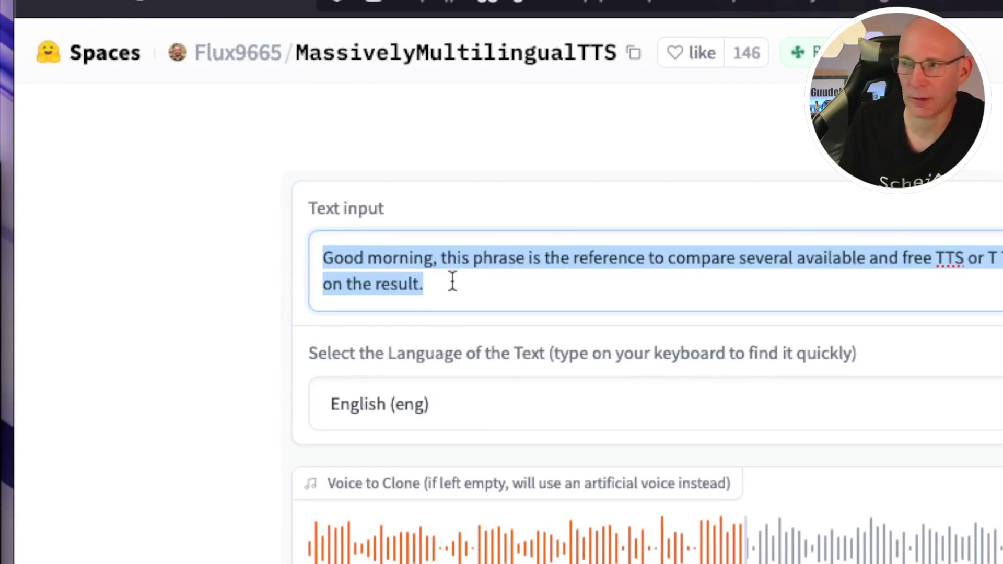
pyautogui.click(452, 282)
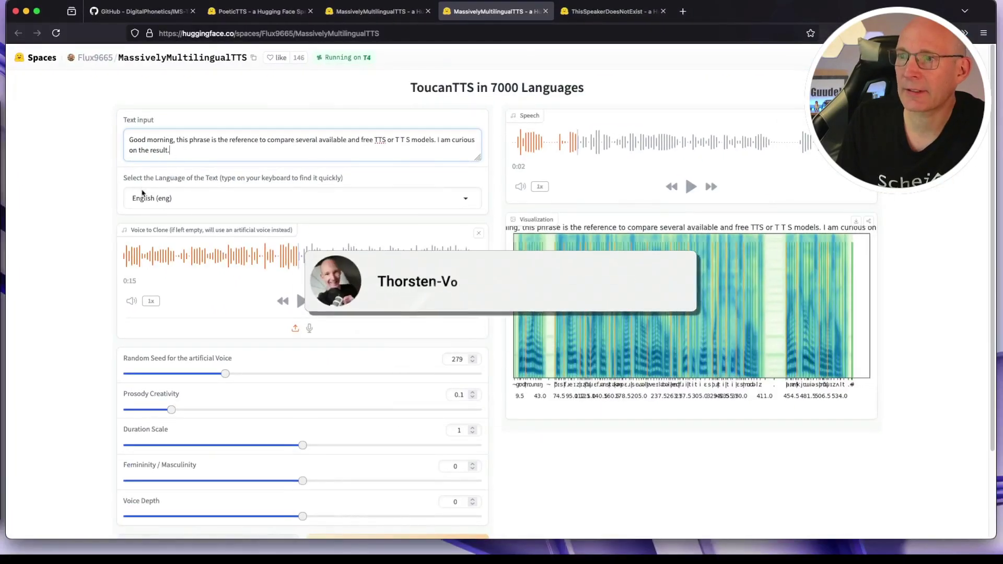
pyautogui.press('super+a')
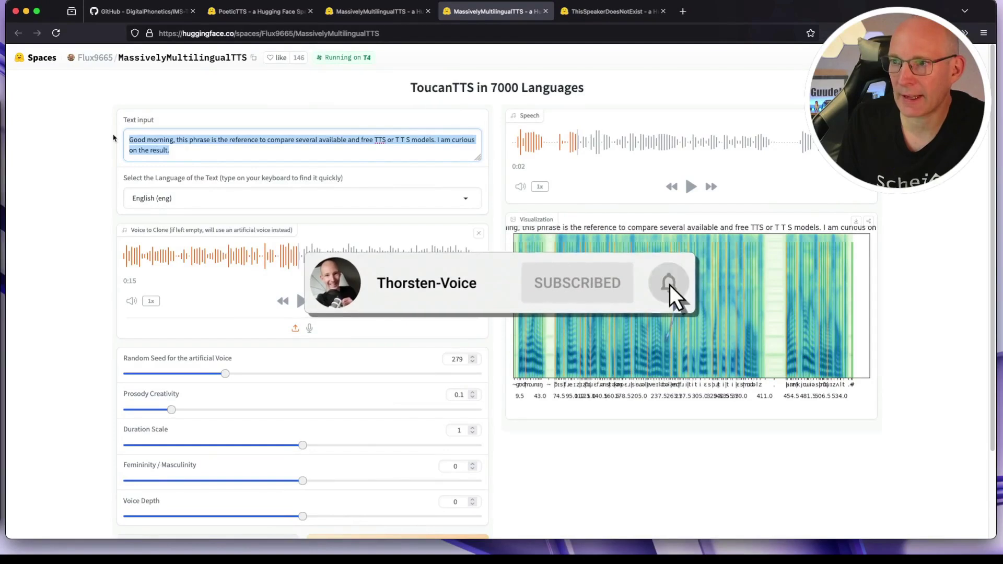
pyautogui.click(198, 154)
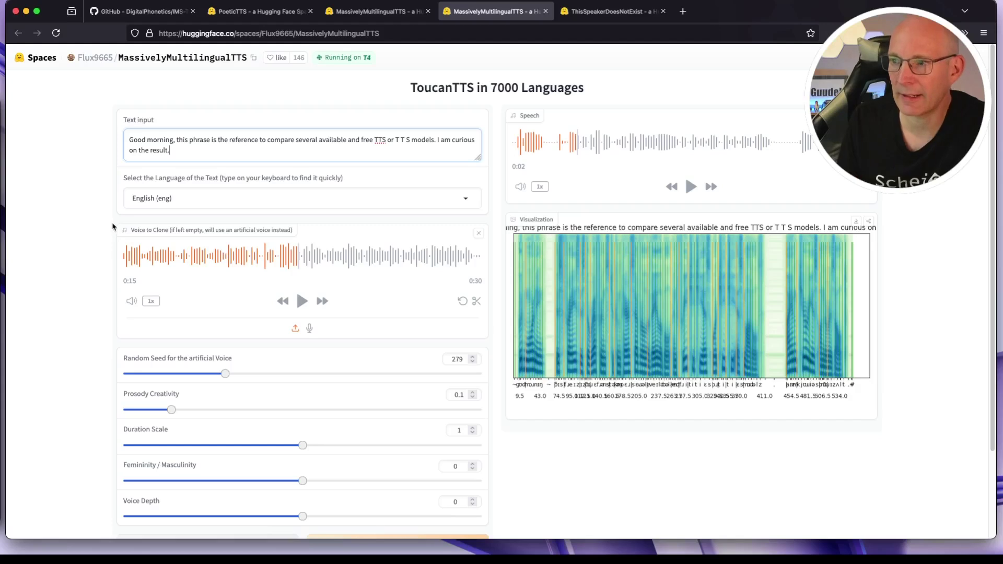
# - Play the Voice to Clone recording from 0:06 and pause it after a few seconds
pyautogui.click(201, 264)
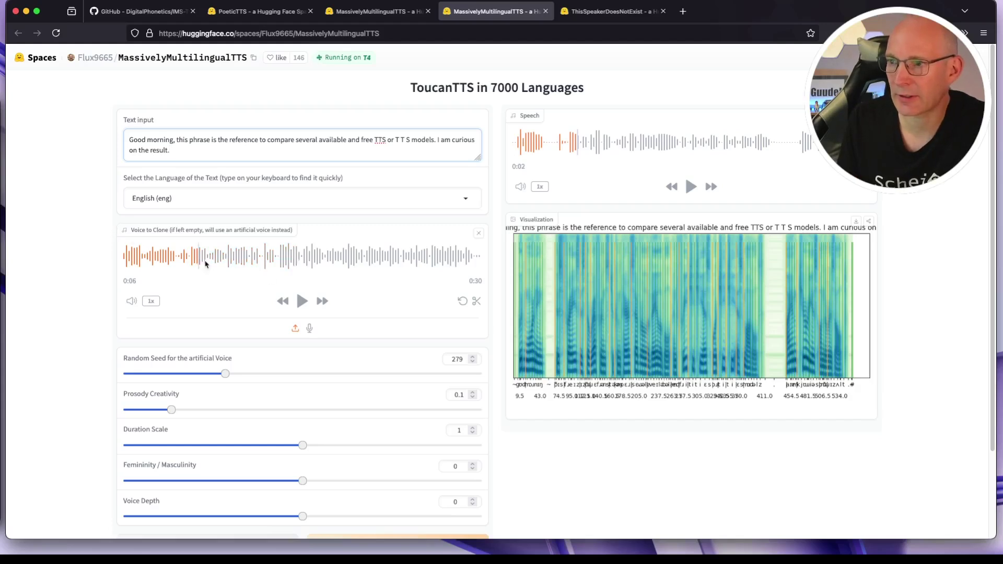
pyautogui.click(302, 302)
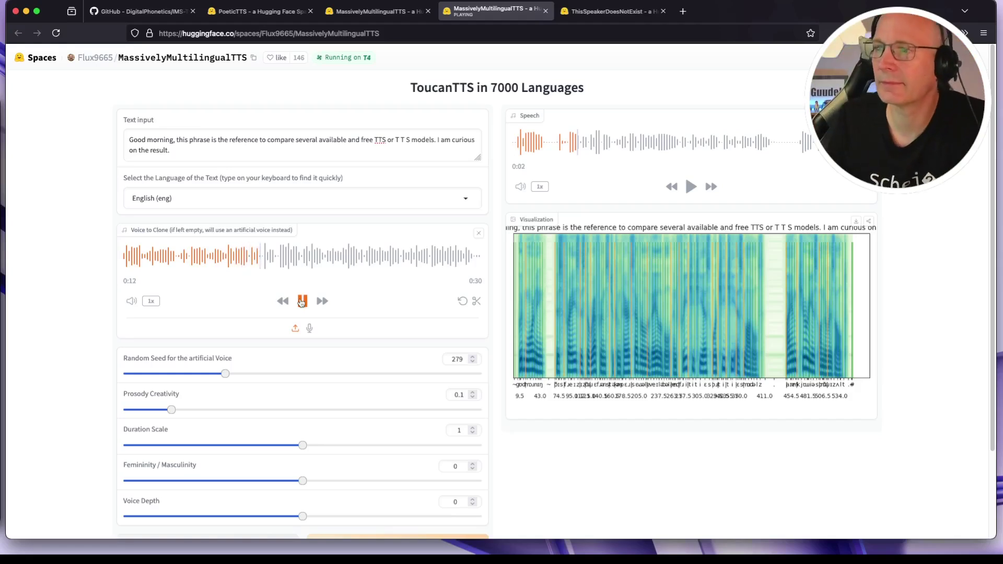
pyautogui.click(302, 302)
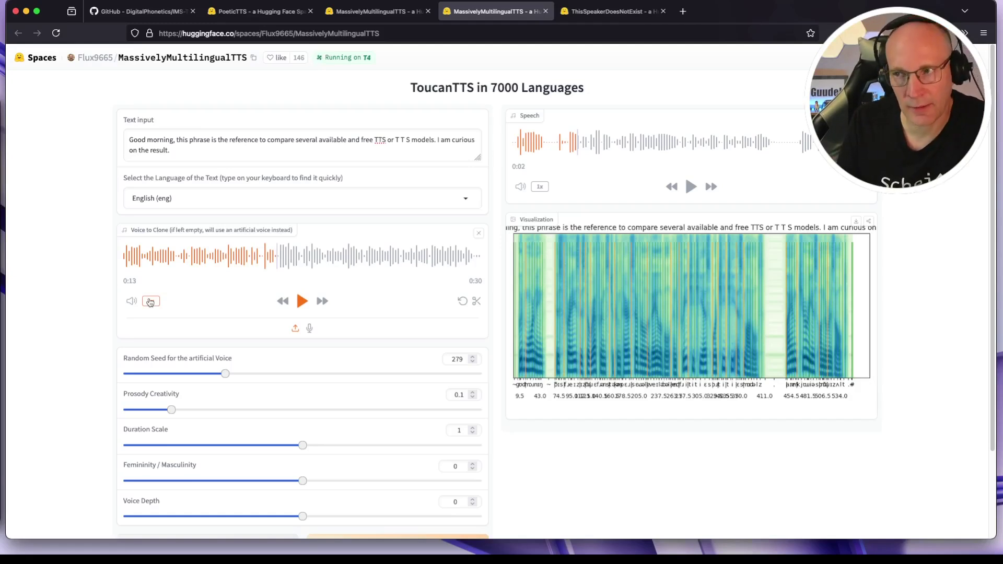
# - Review the voice settings below the Voice to Clone recording, and play the generated Speech clip from its beginning to the end
pyautogui.scroll(-3, 91, 329)
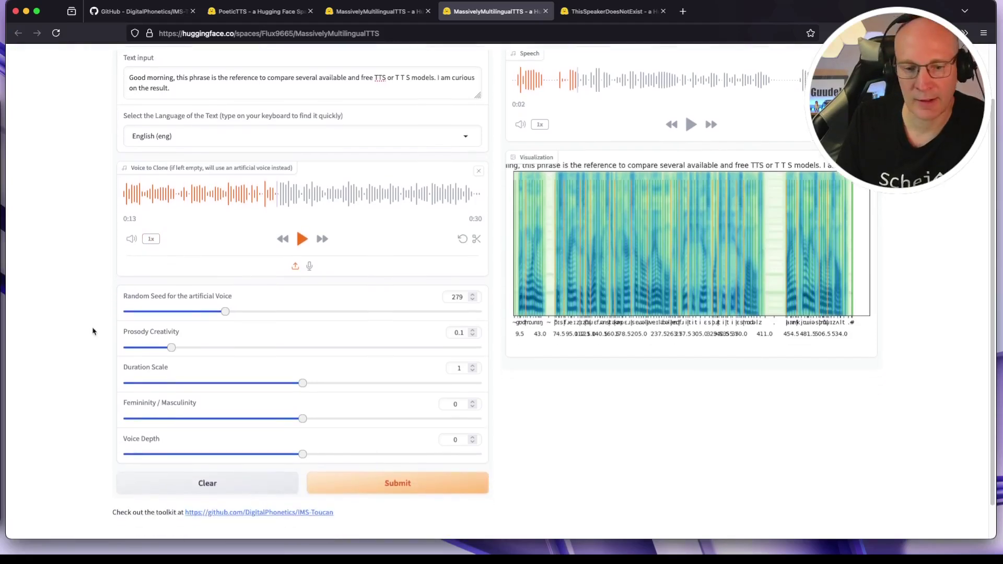
pyautogui.scroll(-2, 93, 331)
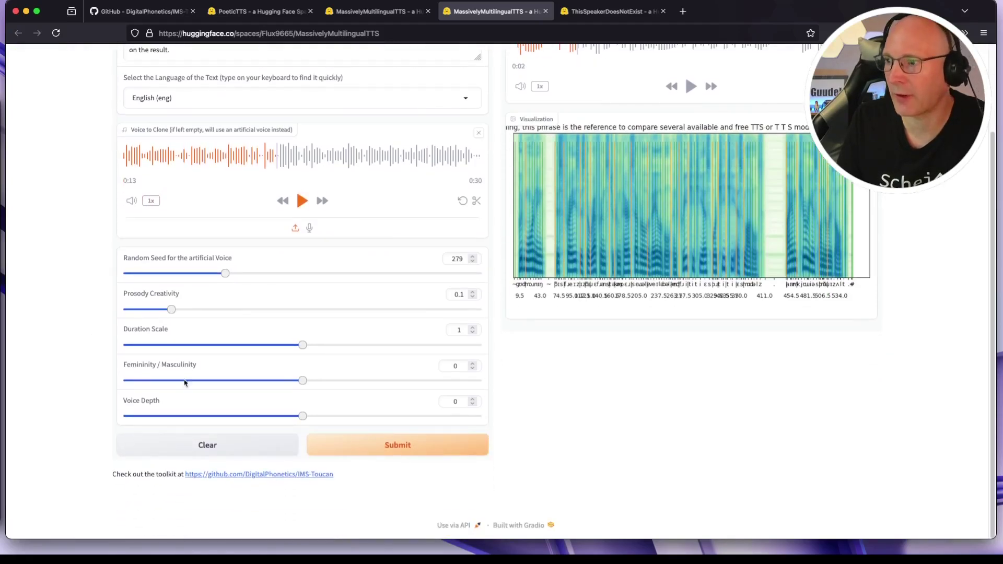
pyautogui.scroll(5, 491, 344)
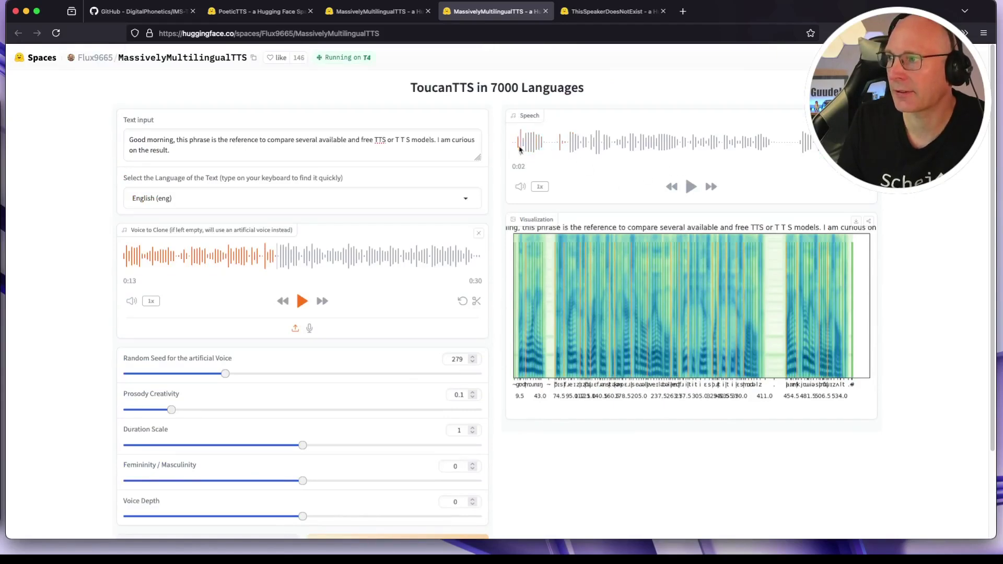
pyautogui.click(687, 190)
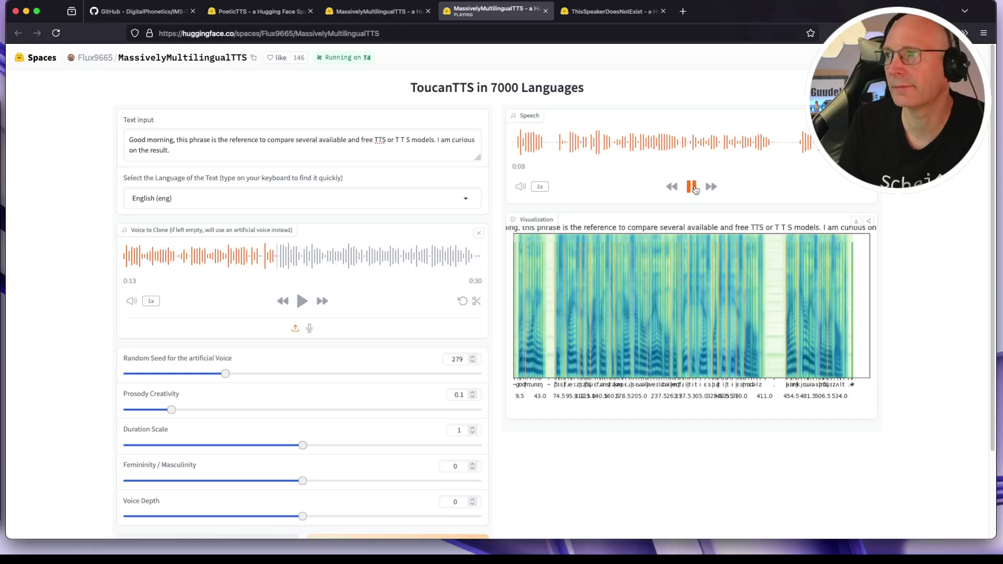
pyautogui.click(692, 187)
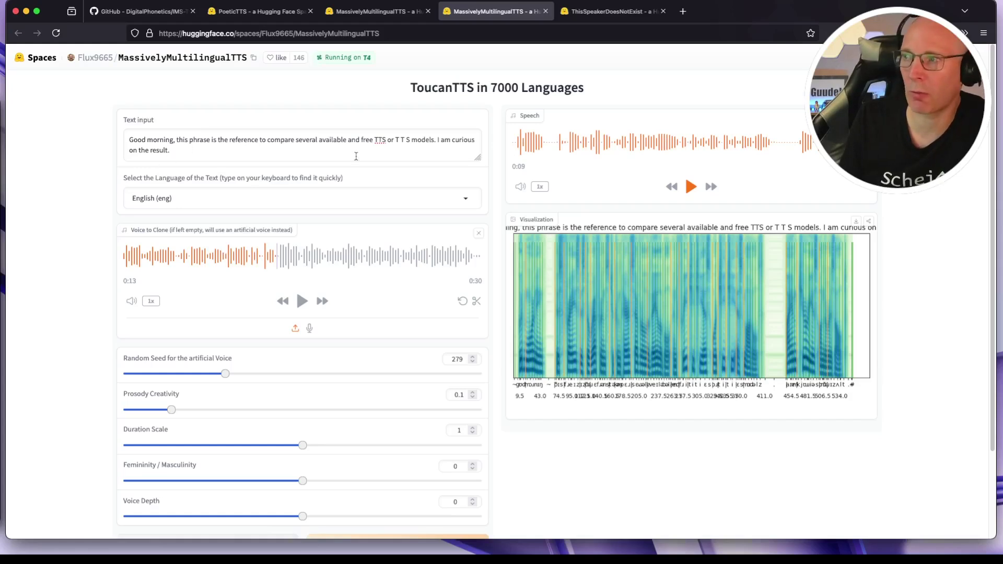
# - Compare the first four seconds of the Voice to Clone recording with the first four seconds of the generated Speech clip
pyautogui.click(126, 255)
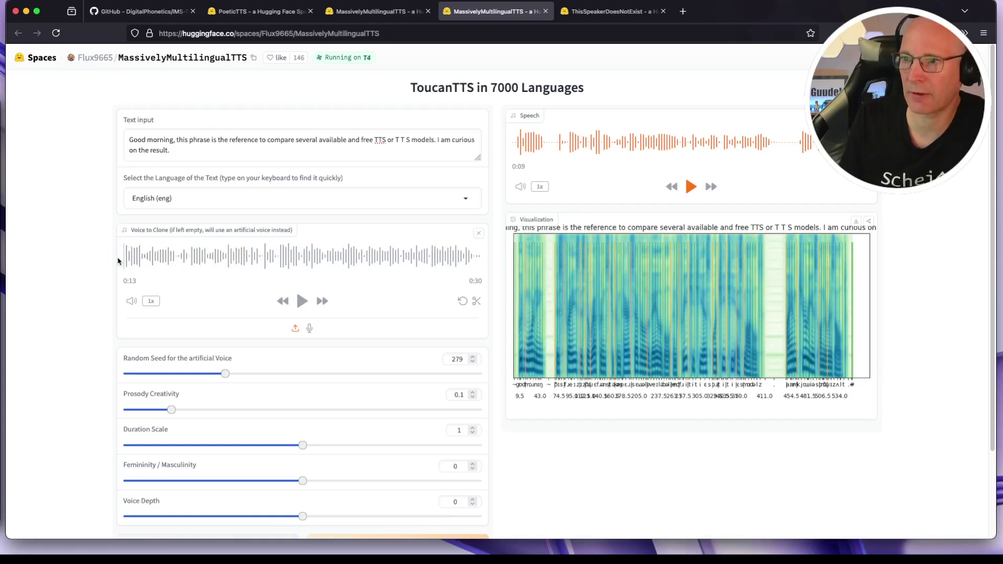
pyautogui.click(304, 306)
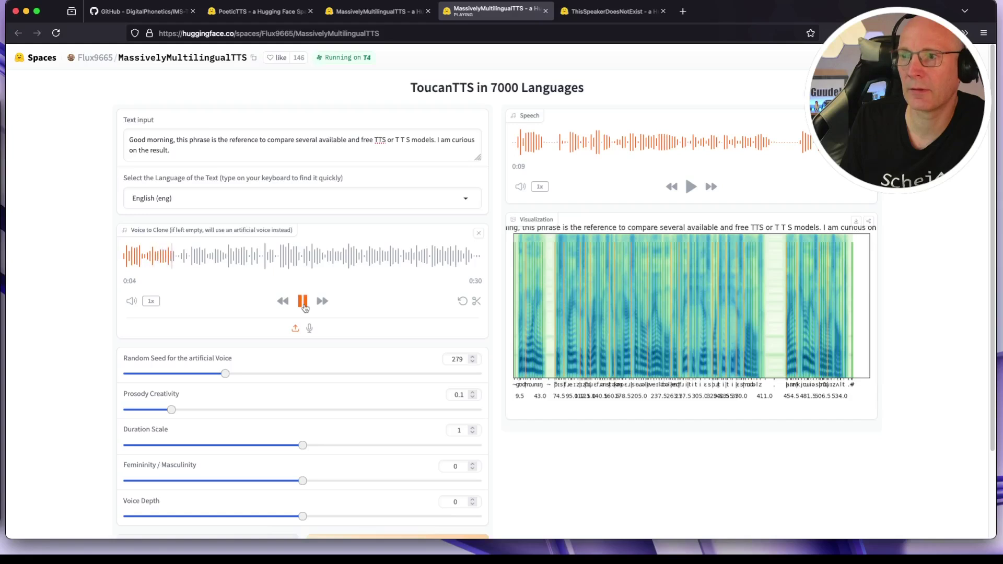
pyautogui.click(303, 307)
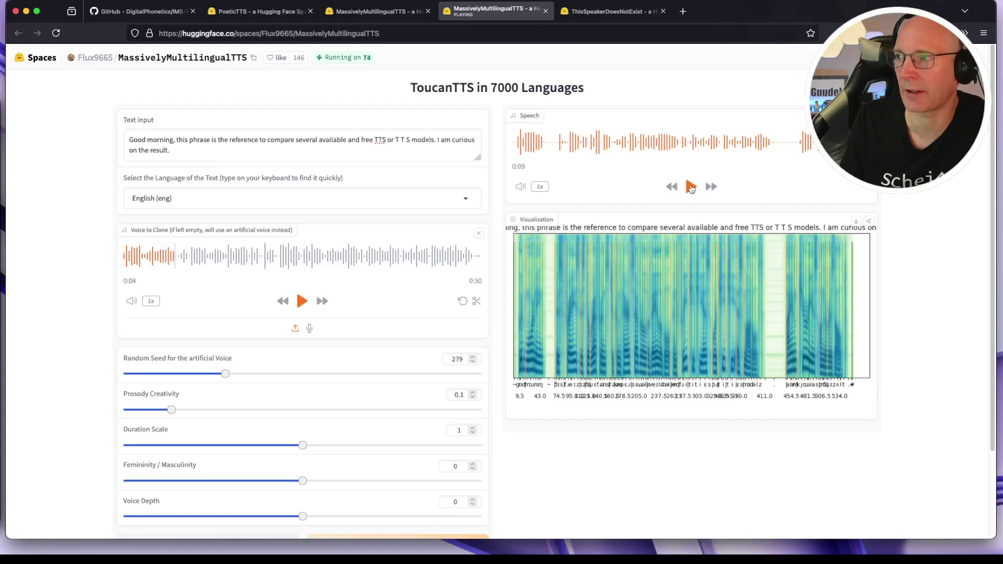
pyautogui.click(691, 187)
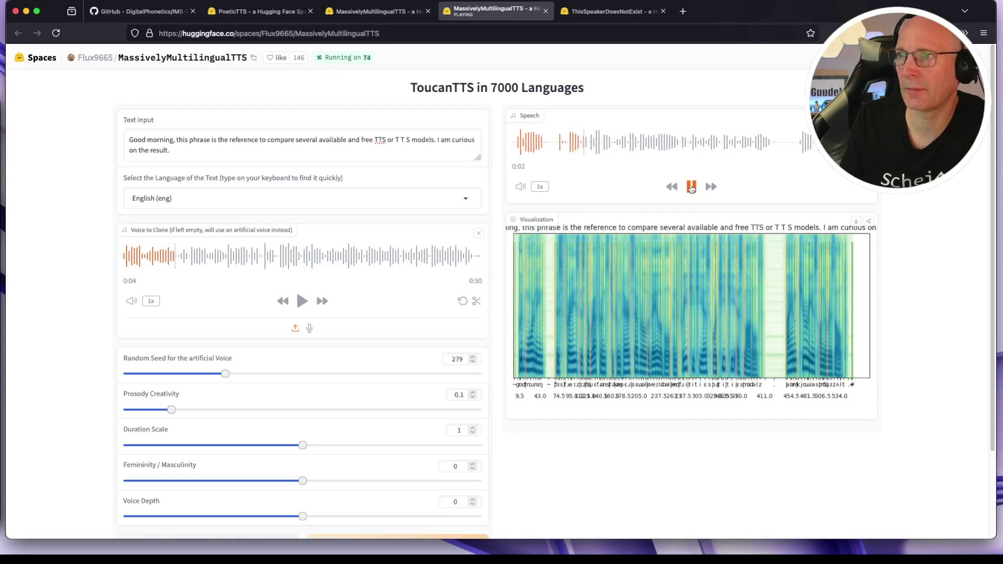
pyautogui.click(691, 188)
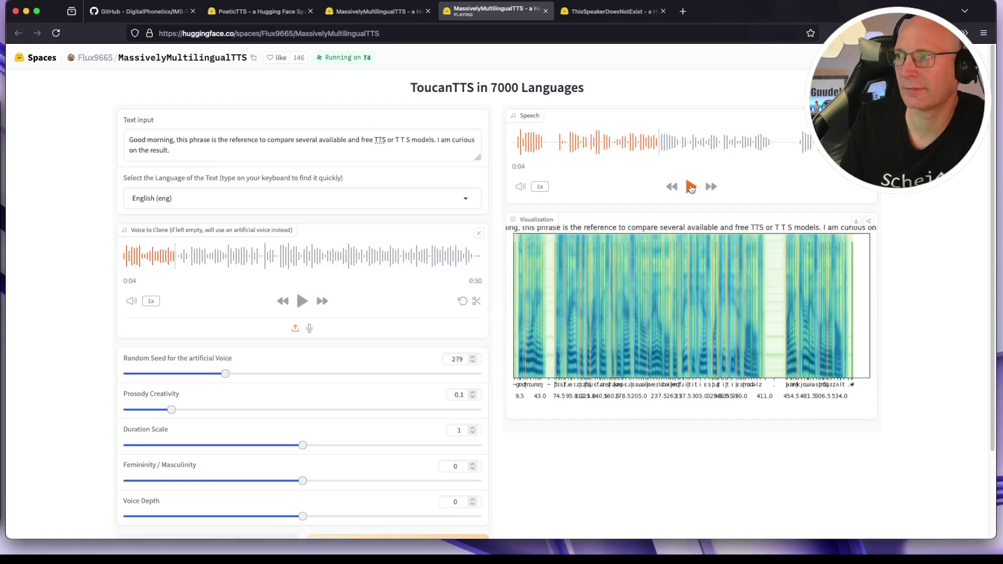
# - Highlight "ToucanTTS in 7000" in the demo's title and search the web in a new tab for "how many languages exist"
pyautogui.moveTo(410, 89); pyautogui.dragTo(518, 88)
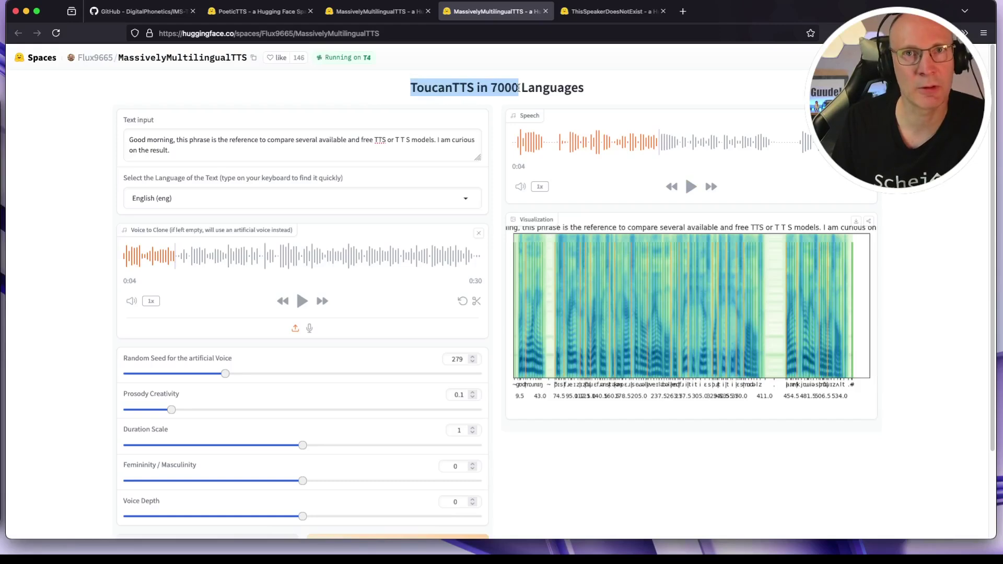
pyautogui.click(518, 88)
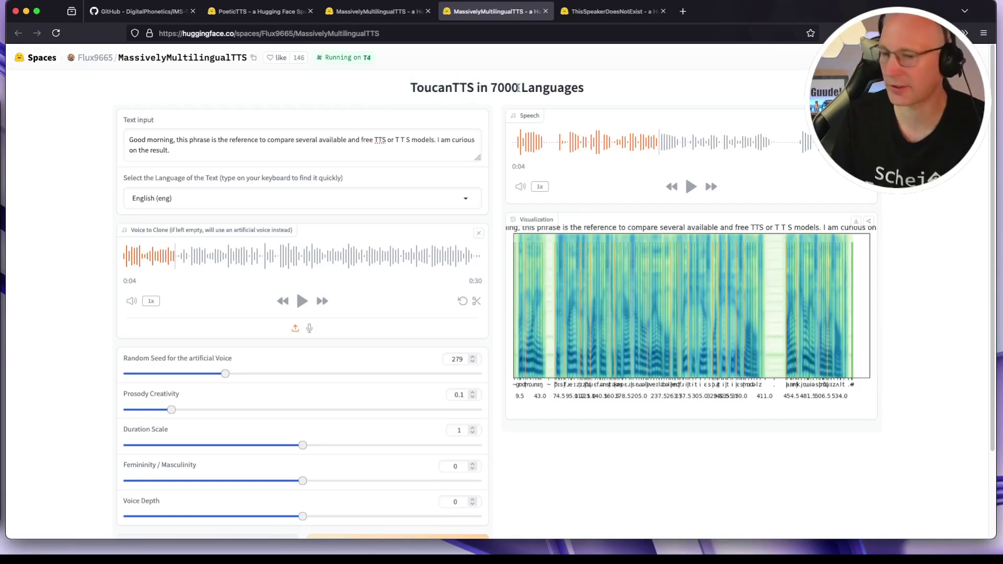
pyautogui.press('super+t')
pyautogui.write('ho')
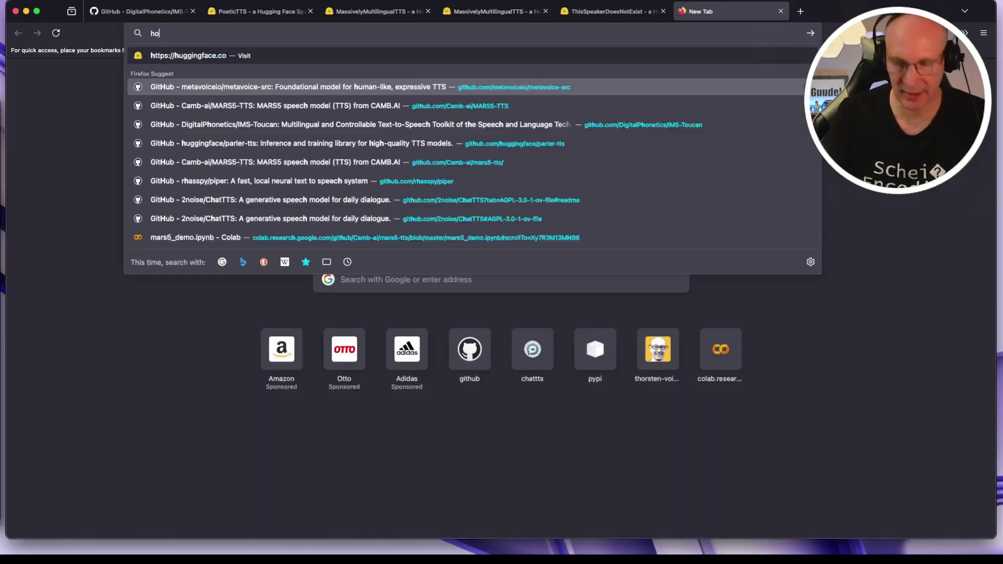
pyautogui.write('w many languag')
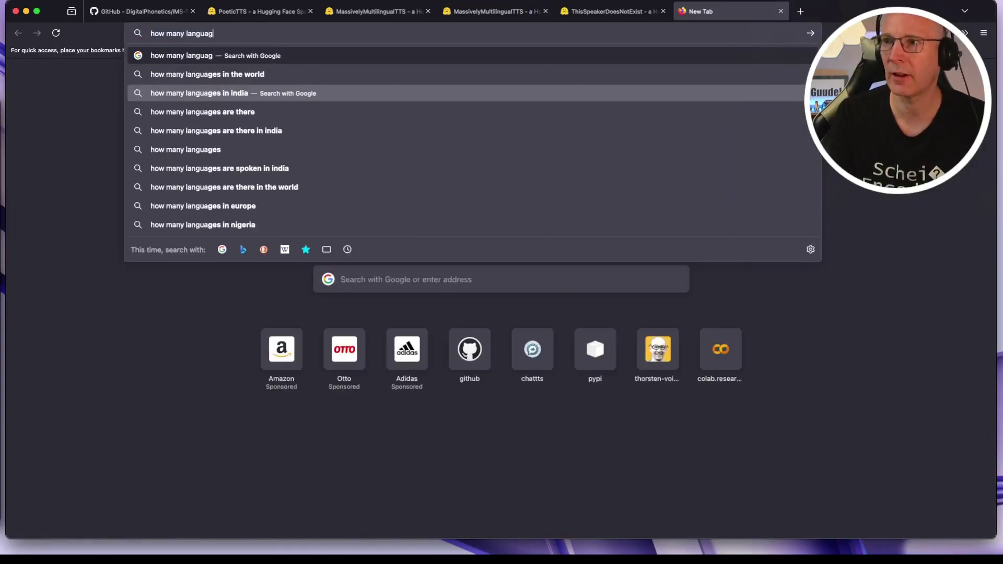
pyautogui.write('es exist')
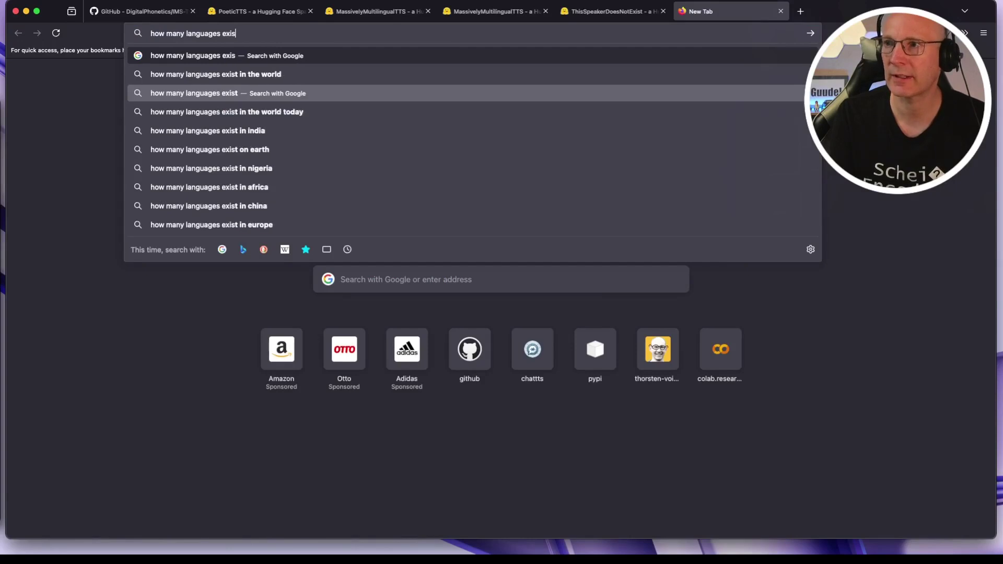
pyautogui.press('Return')
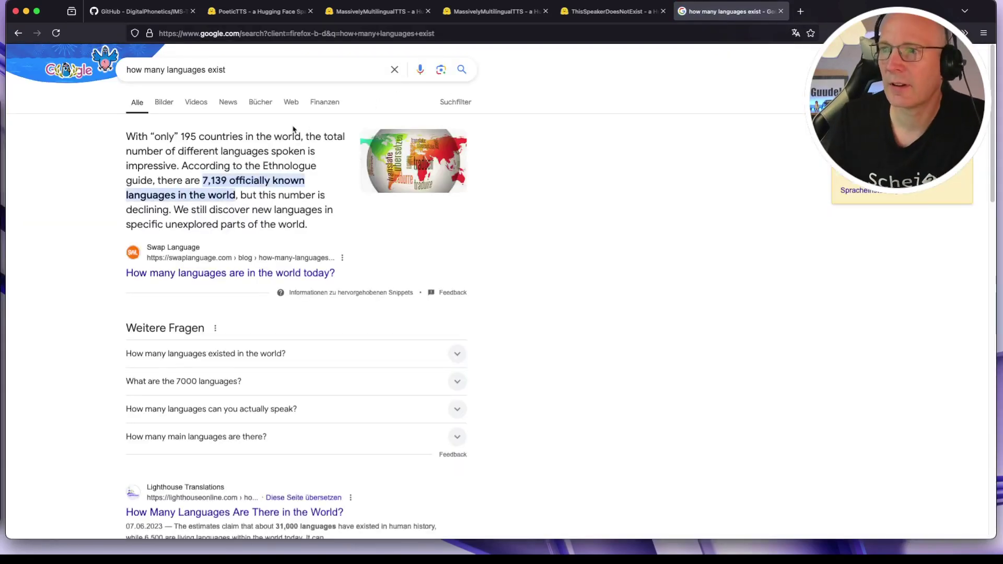
# - Mark the number of known languages in the search answer and highlight "7000" in the MassivelyMultilingualTTS demo's title for comparison
pyautogui.moveTo(199, 180); pyautogui.dragTo(218, 180)
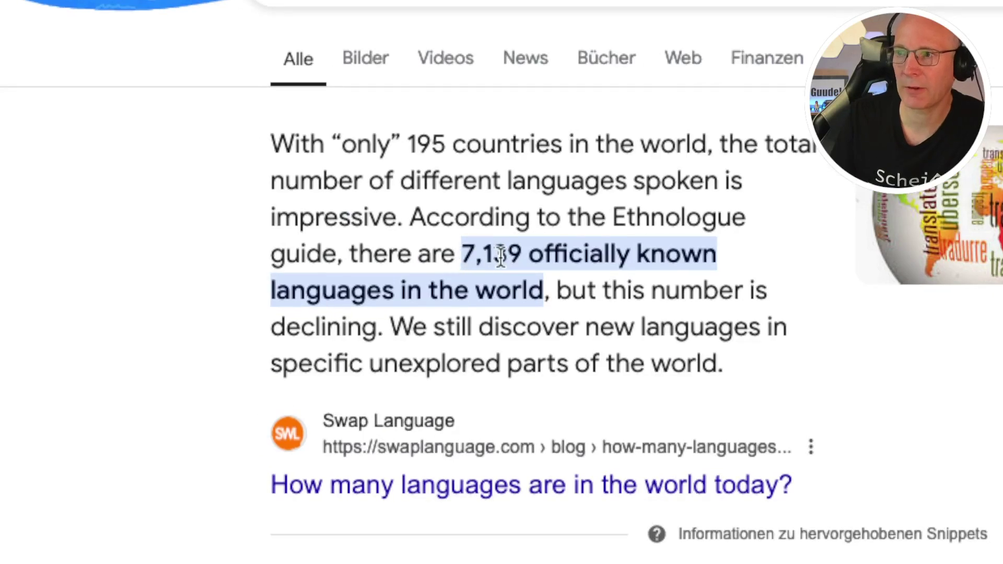
pyautogui.moveTo(500, 256); pyautogui.dragTo(563, 256)
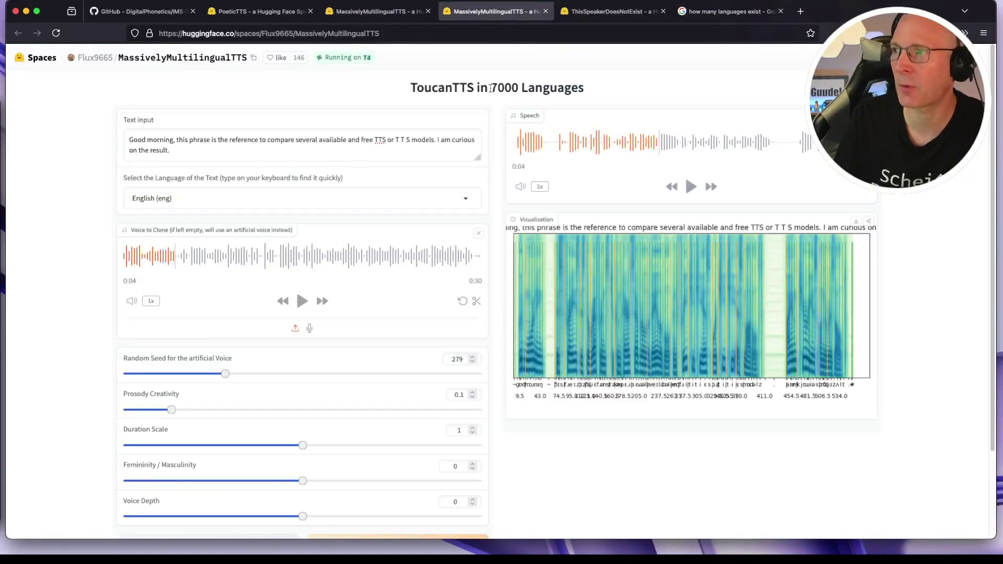
pyautogui.moveTo(491, 88); pyautogui.dragTo(519, 88)
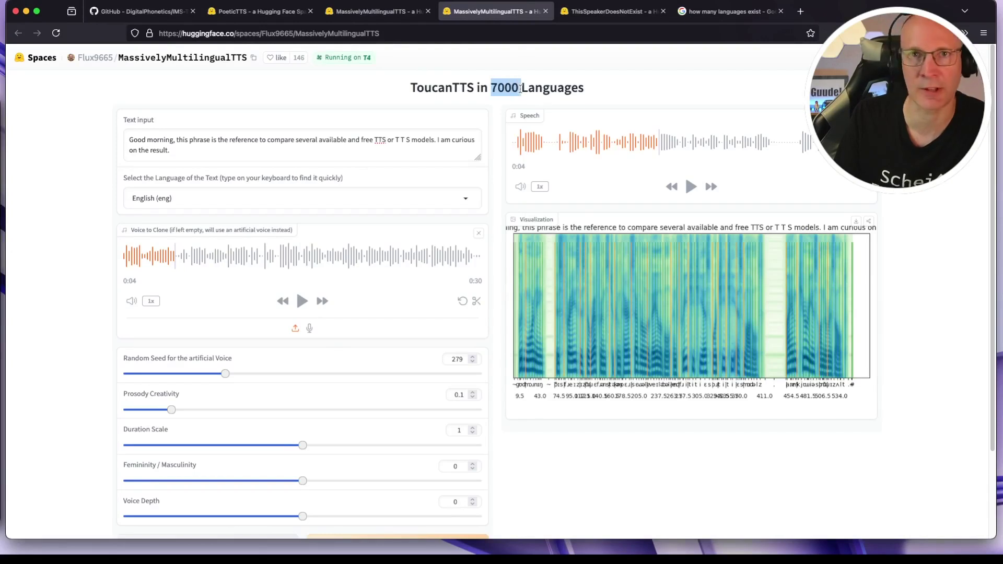
pyautogui.click(521, 88)
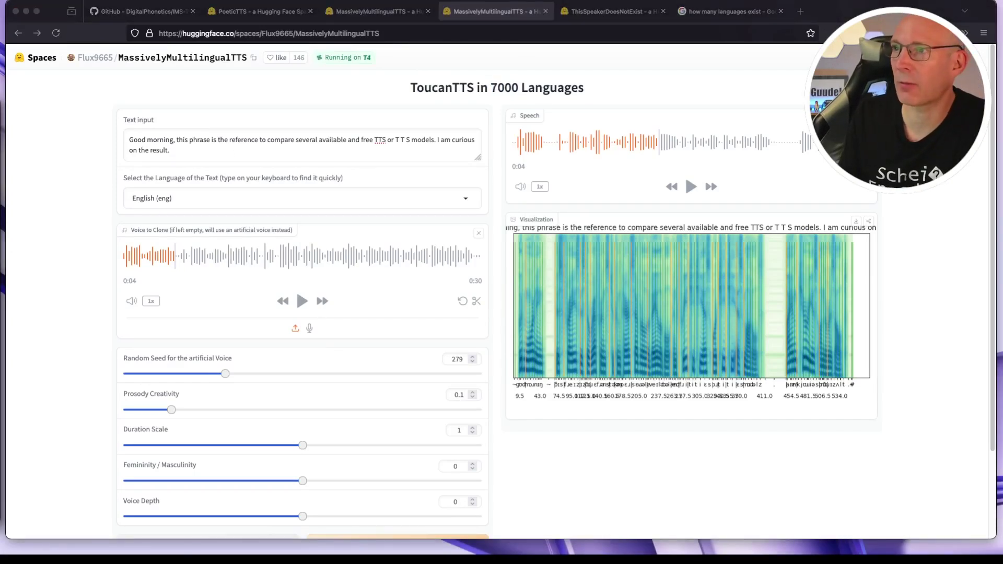
# - Read the IMS-Toucan README from Links to Training a Model and highlight the phrase "training is super easy"
pyautogui.click(168, 11)
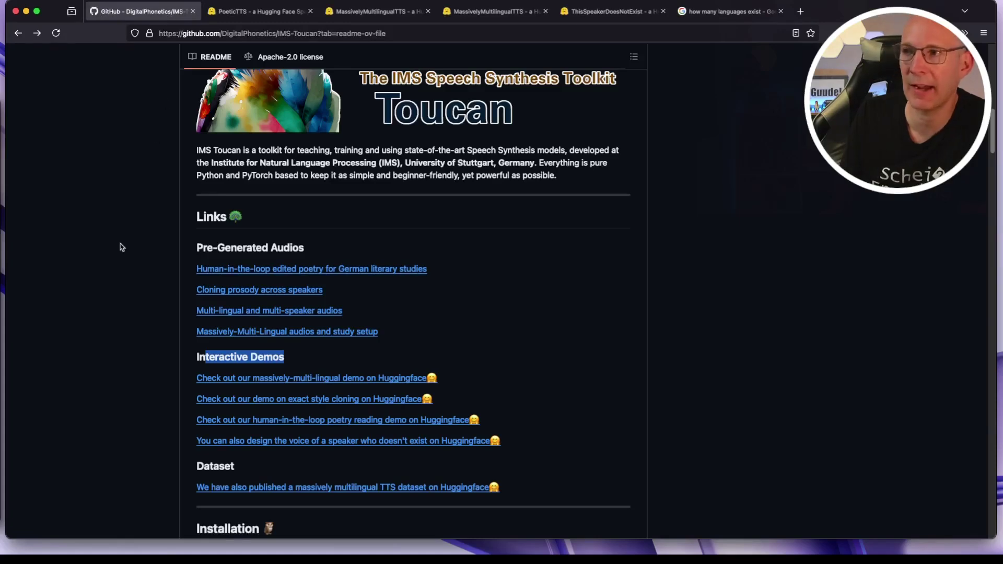
pyautogui.scroll(-10, 122, 247)
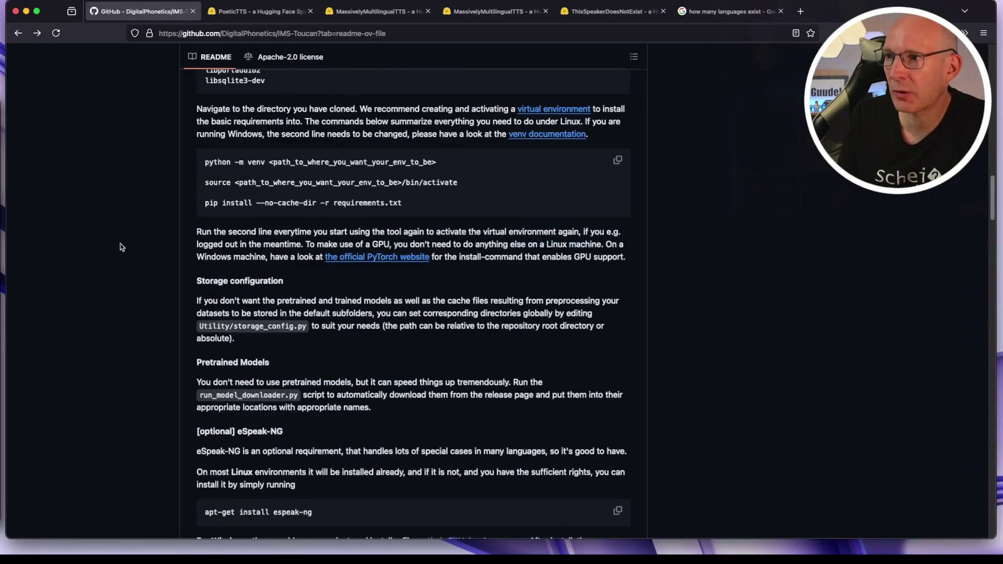
pyautogui.scroll(-10, 122, 247)
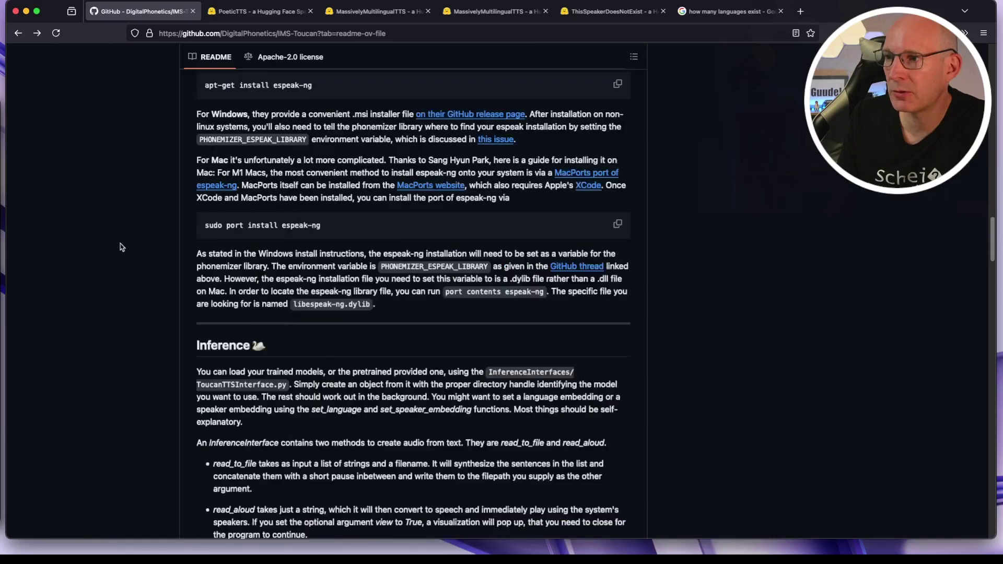
pyautogui.scroll(-5, 121, 247)
pyautogui.scroll(-3, 121, 247)
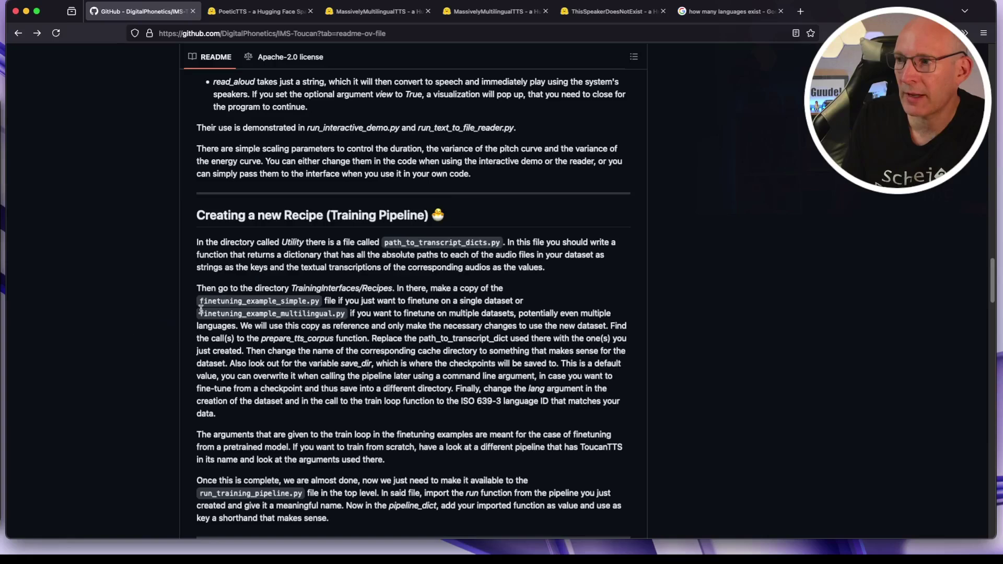
pyautogui.scroll(-5, 147, 334)
pyautogui.scroll(-1, 146, 333)
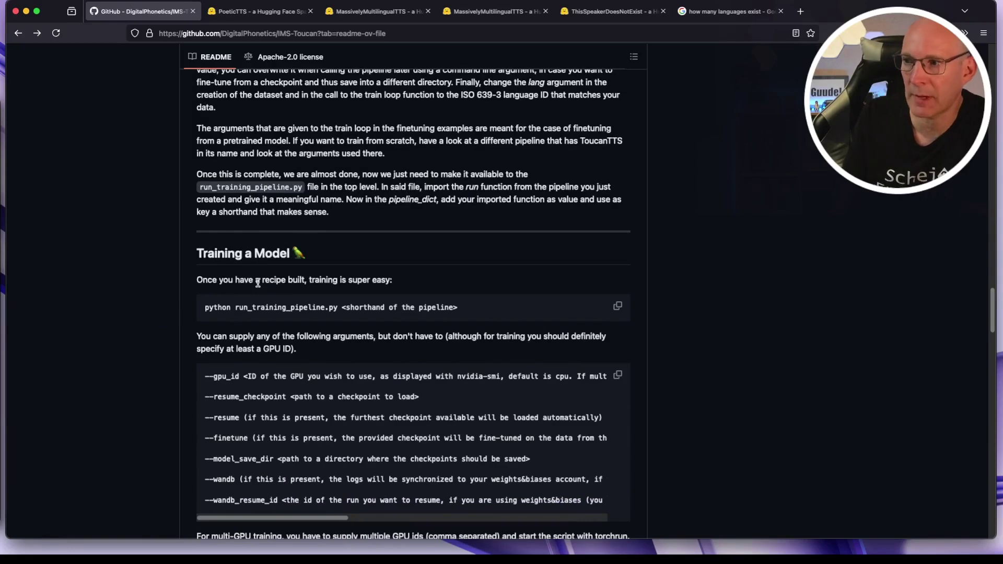
pyautogui.moveTo(310, 280); pyautogui.dragTo(387, 280)
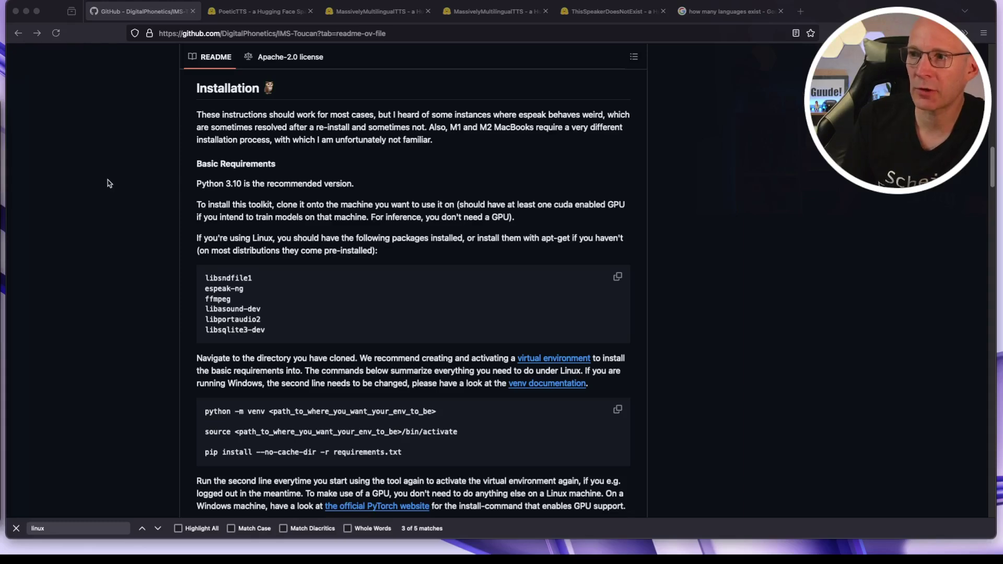
# - In the README's Installation section, highlight the Python 3.10 recommendation, the required Linux packages and the virtual environment creation command
pyautogui.click(228, 200)
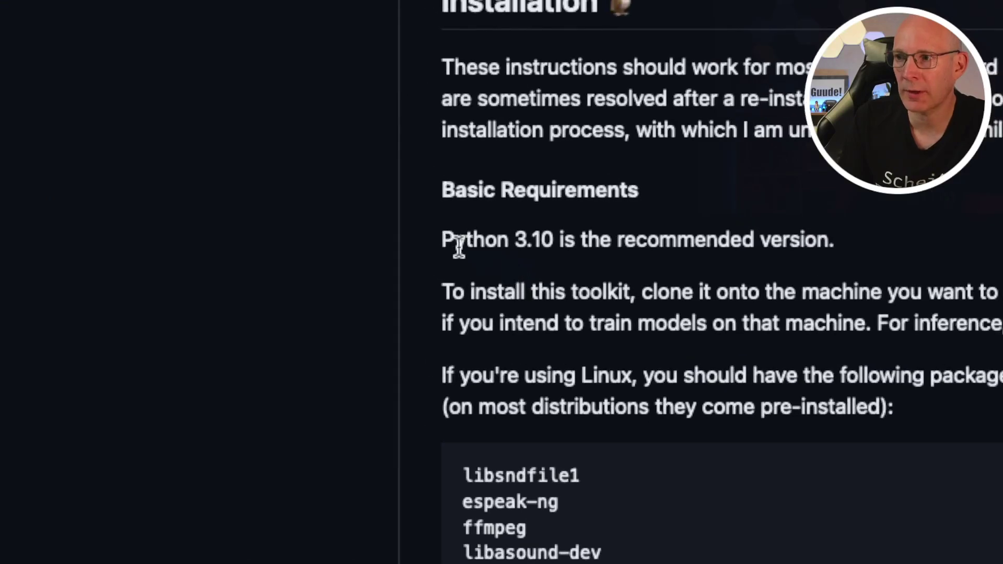
pyautogui.moveTo(444, 241); pyautogui.dragTo(589, 241)
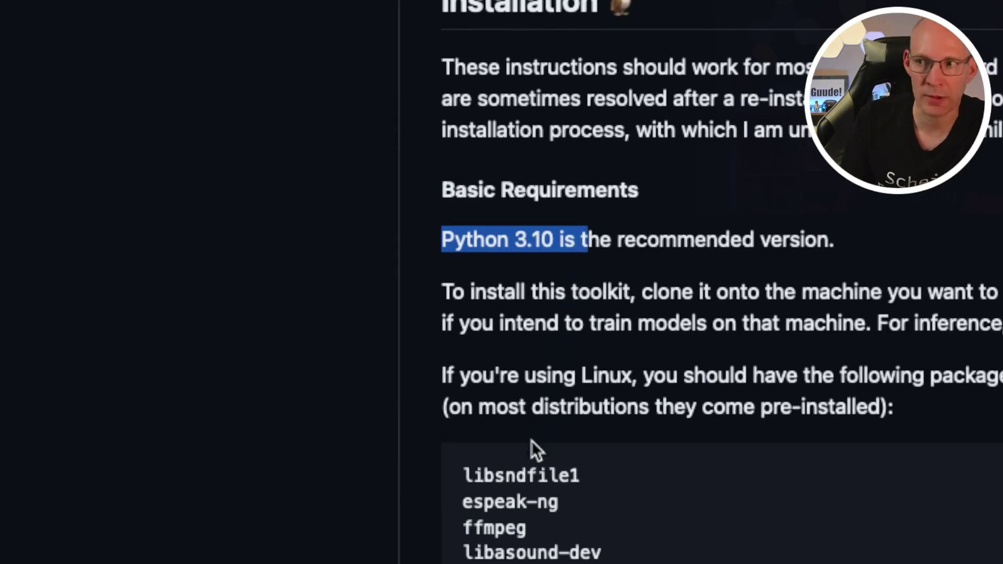
pyautogui.moveTo(459, 477); pyautogui.dragTo(528, 514)
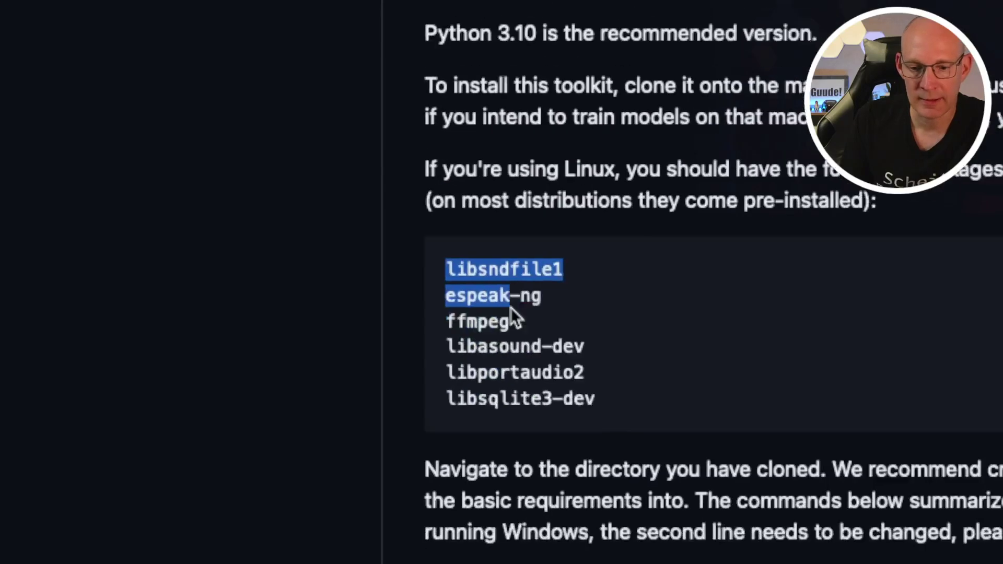
pyautogui.moveTo(511, 308); pyautogui.dragTo(592, 399)
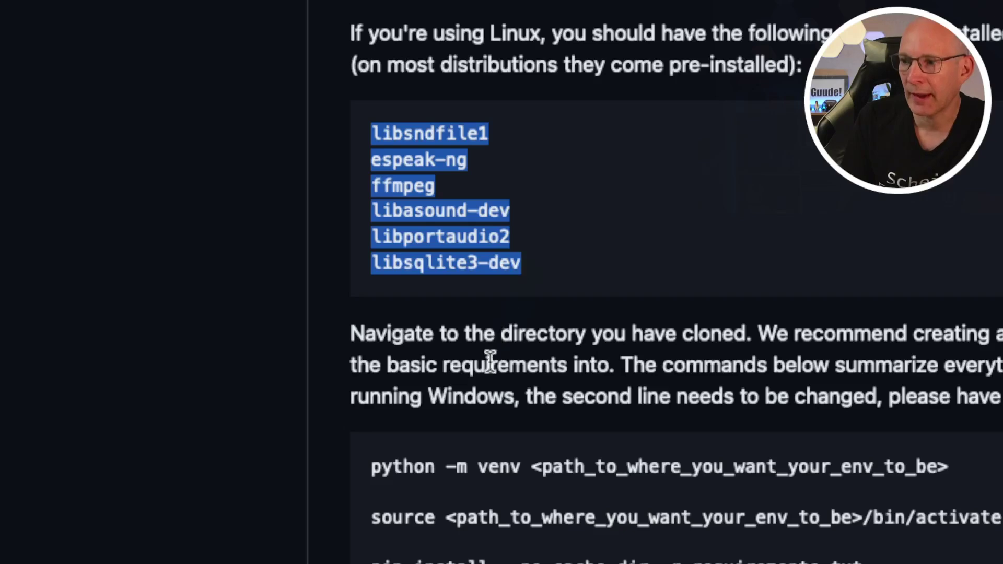
pyautogui.moveTo(375, 471); pyautogui.dragTo(950, 466)
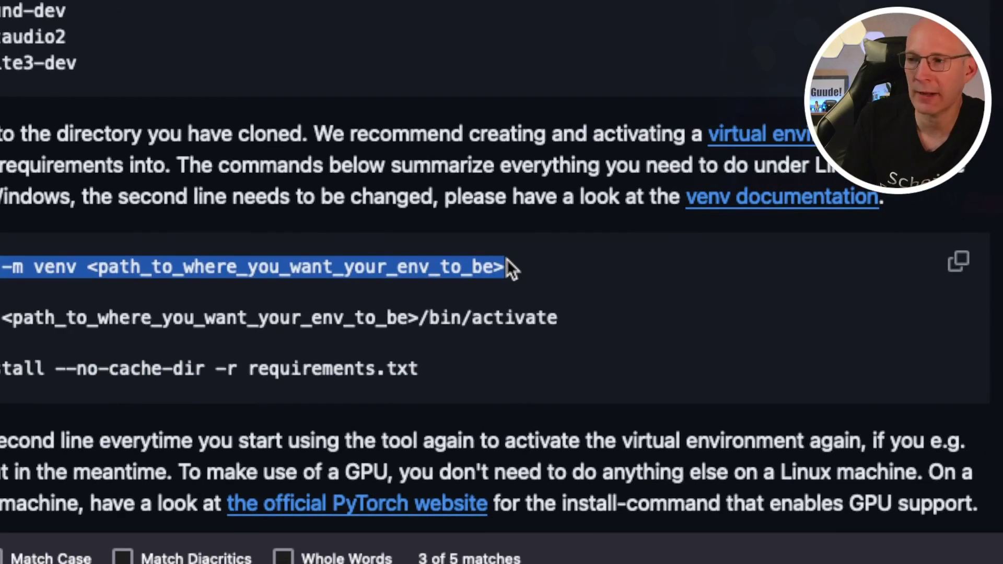
pyautogui.click(337, 282)
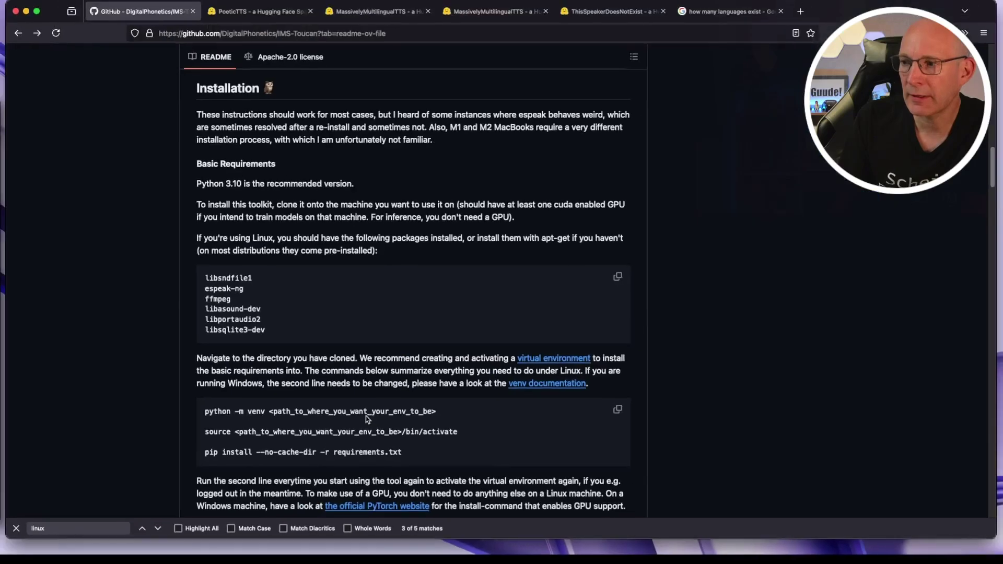